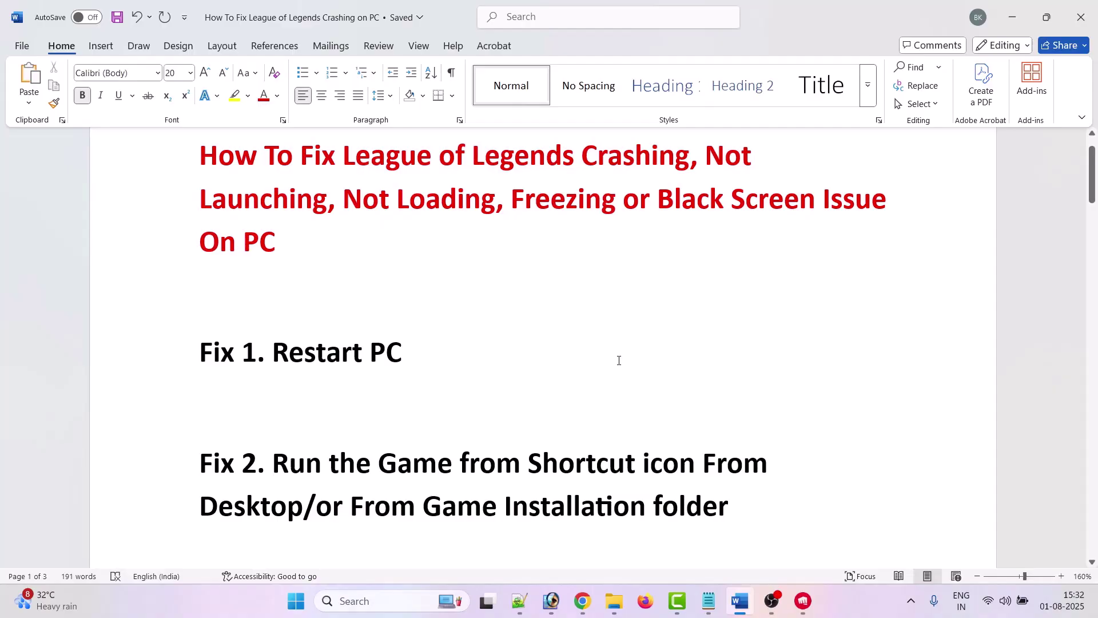
Step: Review Fix 1 in the document and bring up the PC's Restart power option, then dismiss it without restarting
scroll(609, 355, down, 3)
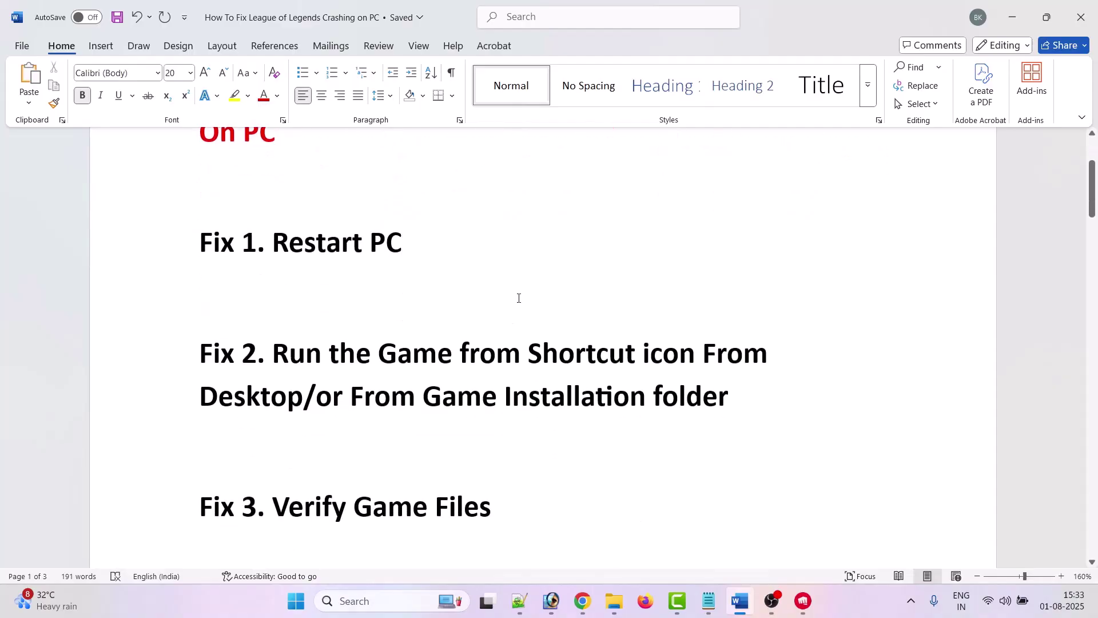
drag(436, 255, 199, 243)
click(603, 240)
click(295, 600)
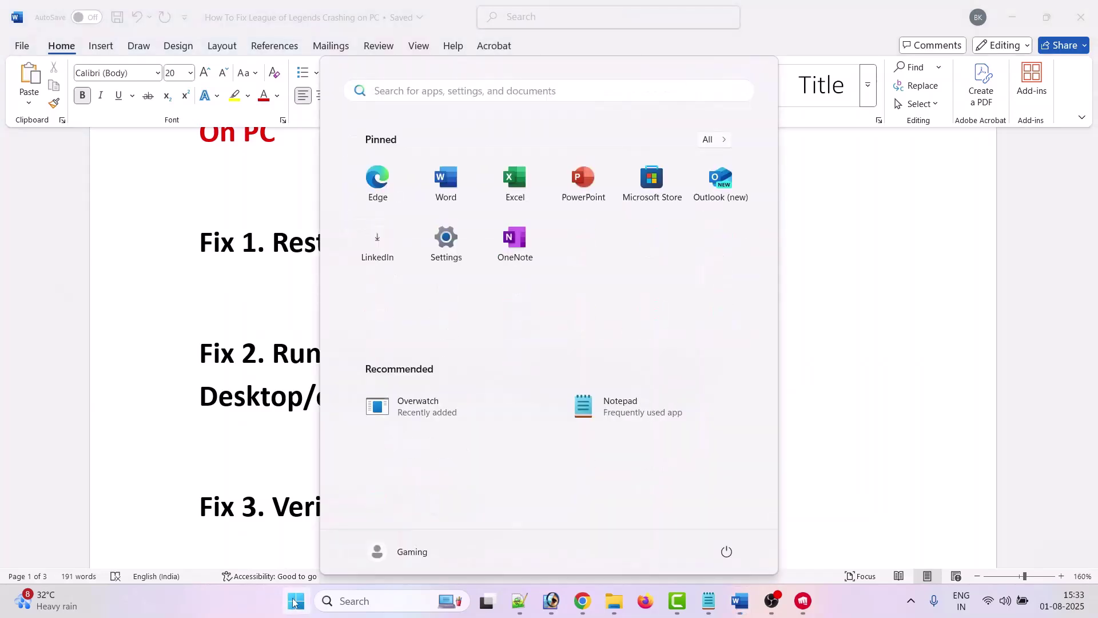
click(737, 551)
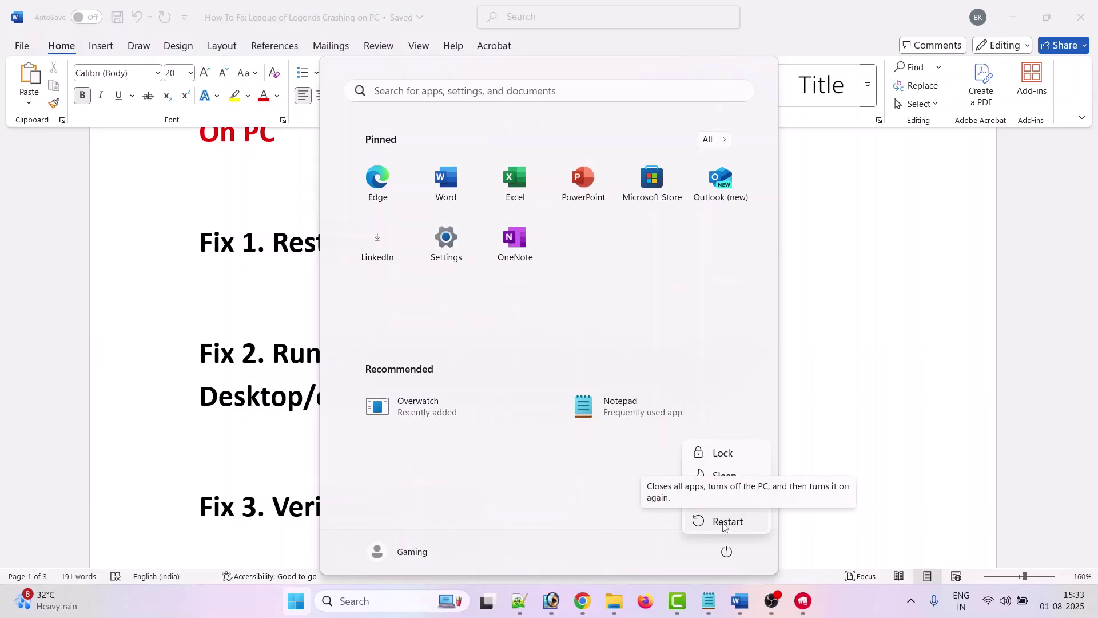
key(Escape)
click(803, 601)
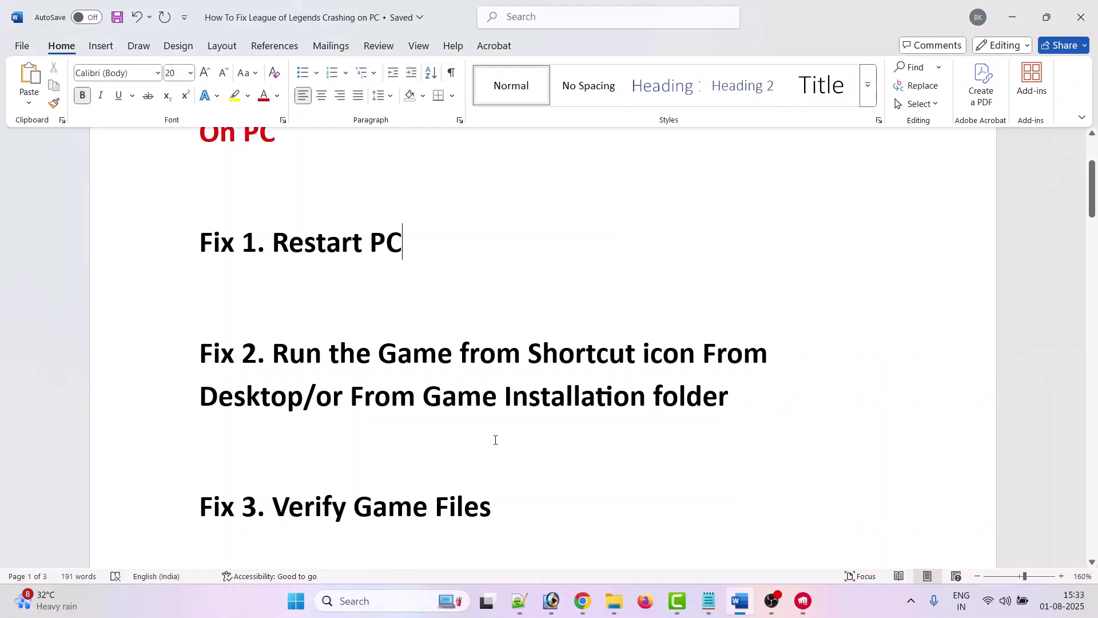
Step: Read Fix 2 about running the game from a shortcut and show the desktop with the League of Legends shortcut
scroll(451, 379, down, 2)
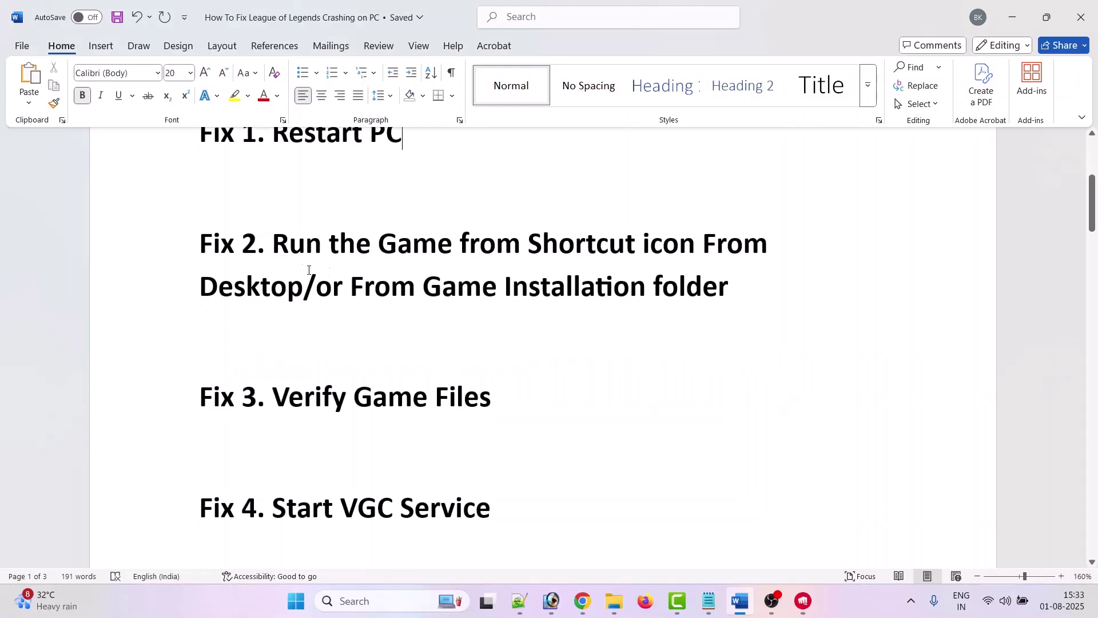
drag(281, 249, 741, 301)
click(332, 289)
key(super+d)
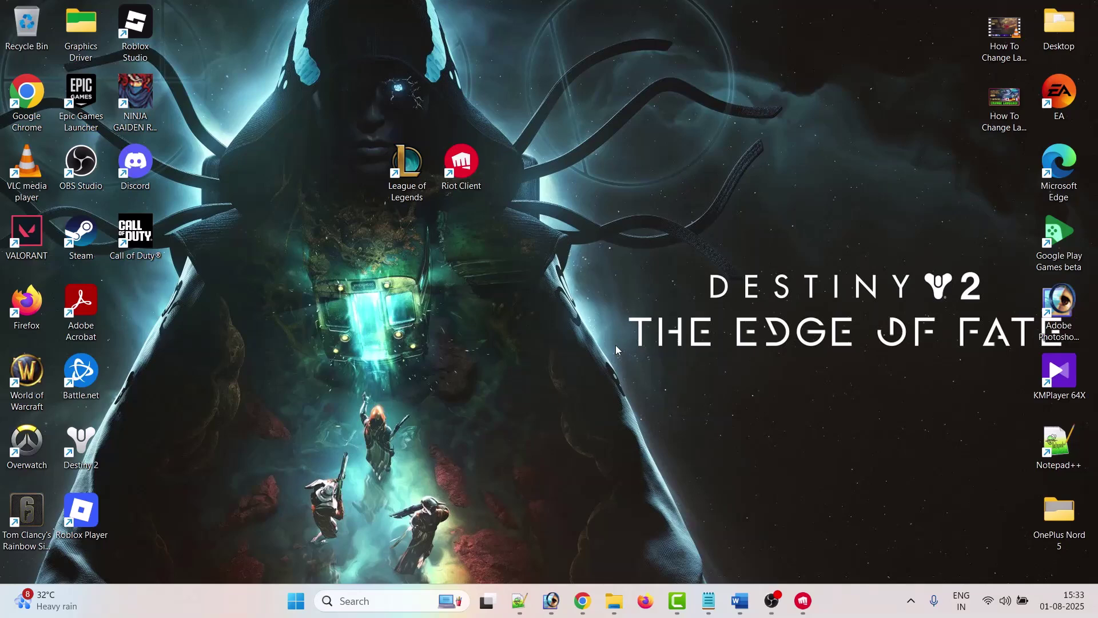
Step: In File Explorer, browse to Riot Games\League of Legends on the Backup Plus (E:) drive and locate the LeagueClient application
click(615, 600)
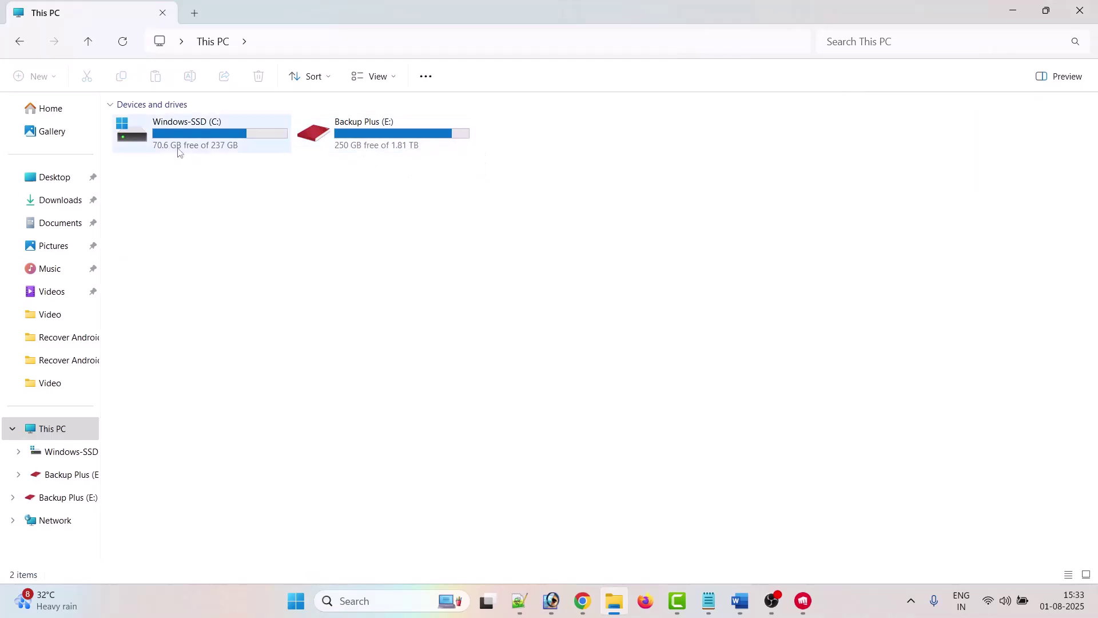
click(382, 139)
double_click(382, 139)
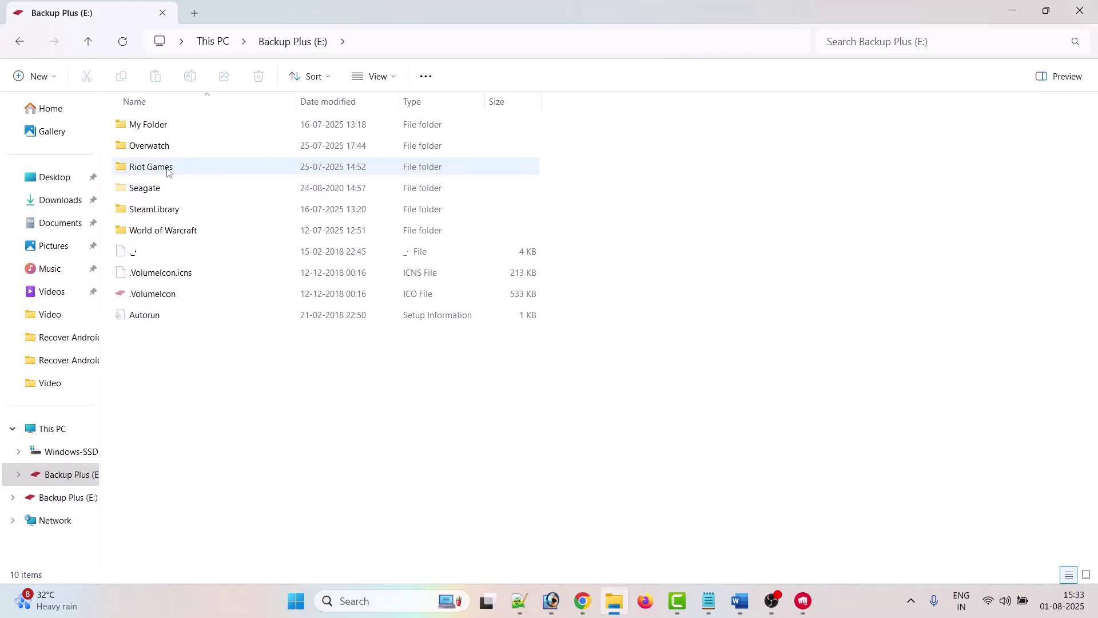
double_click(168, 171)
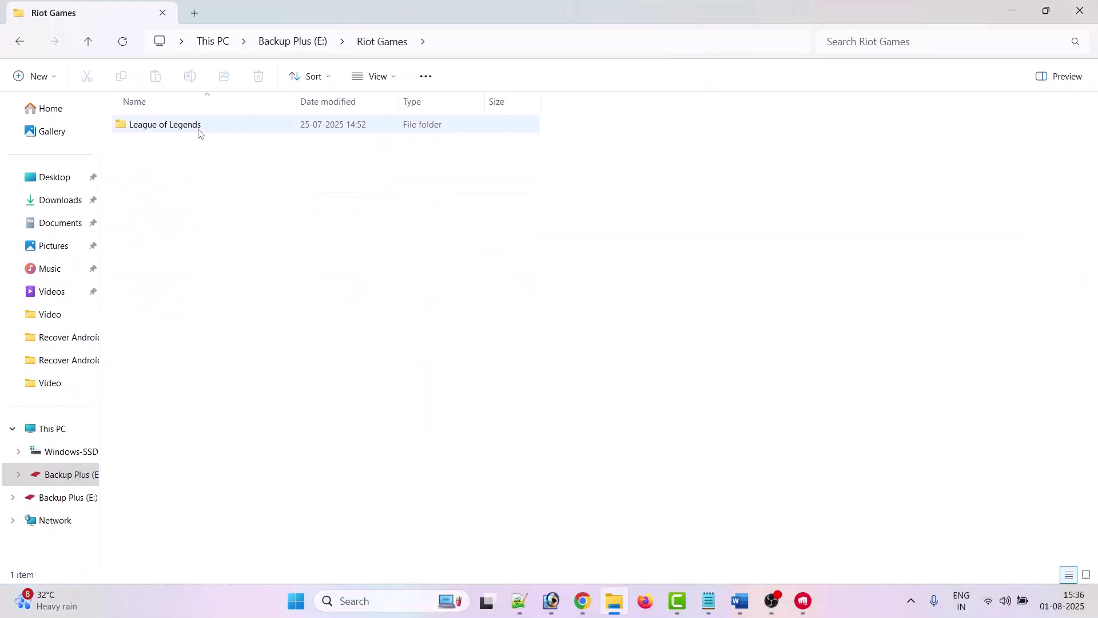
double_click(200, 133)
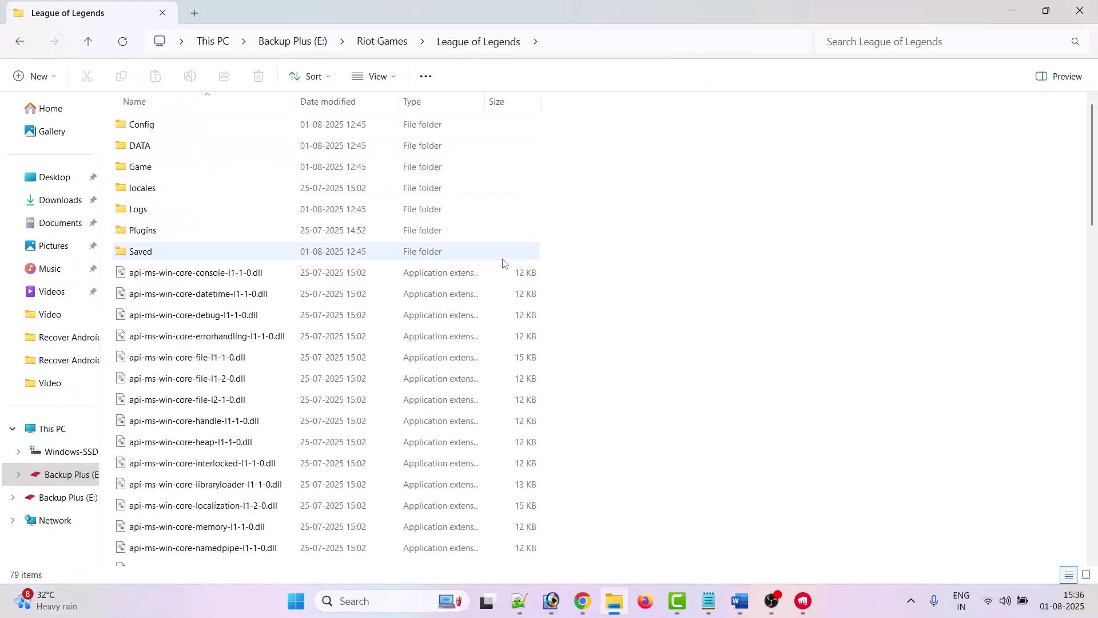
scroll(141, 343, down, 15)
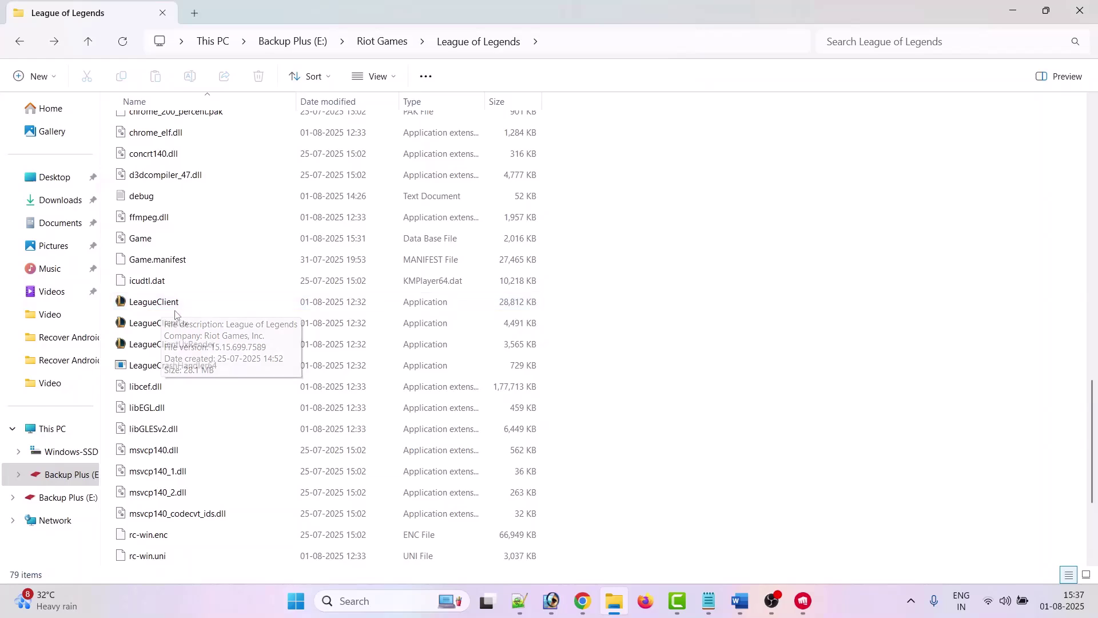
Step: Read Fix 3 in Word, view the Repair option in the Riot Client's League of Legends settings, and close the settings
key(alt+Tab)
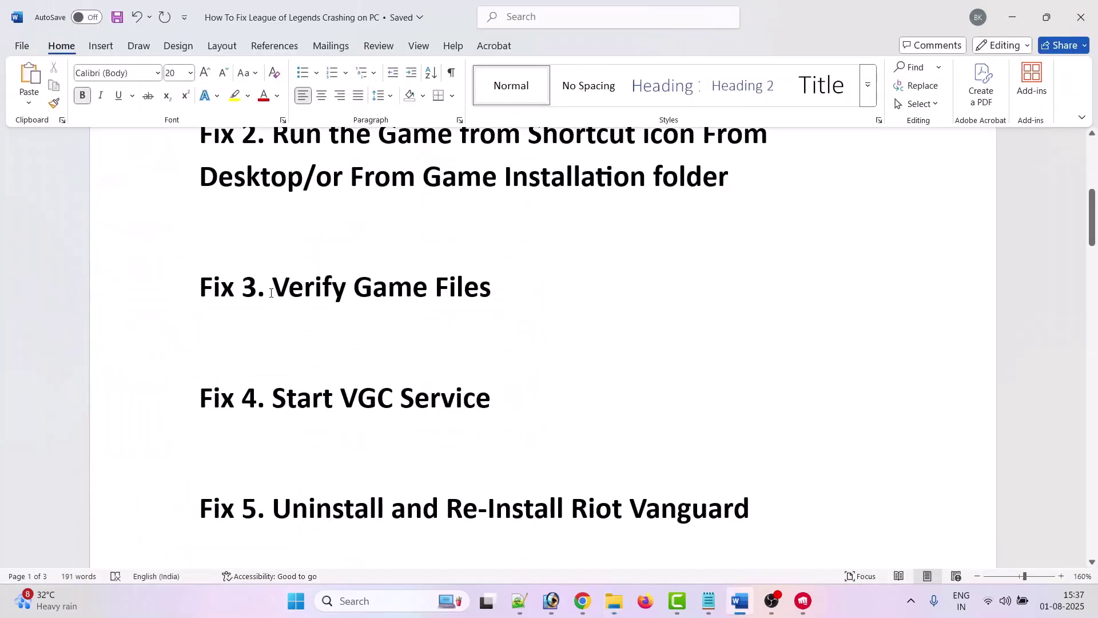
drag(274, 291, 492, 291)
click(430, 398)
click(803, 600)
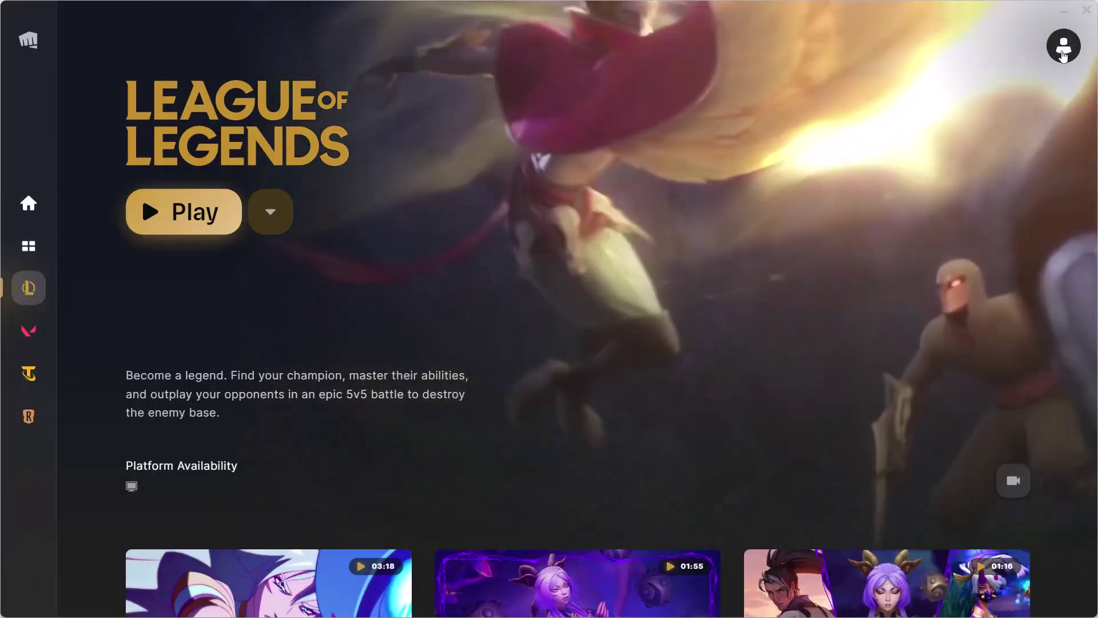
click(1063, 52)
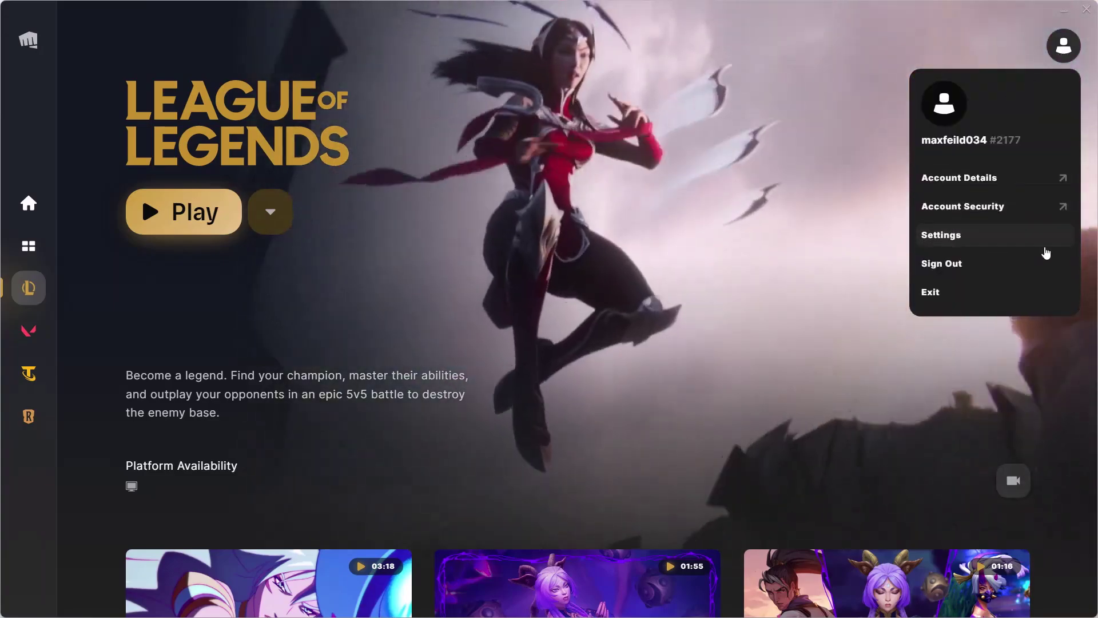
click(1018, 239)
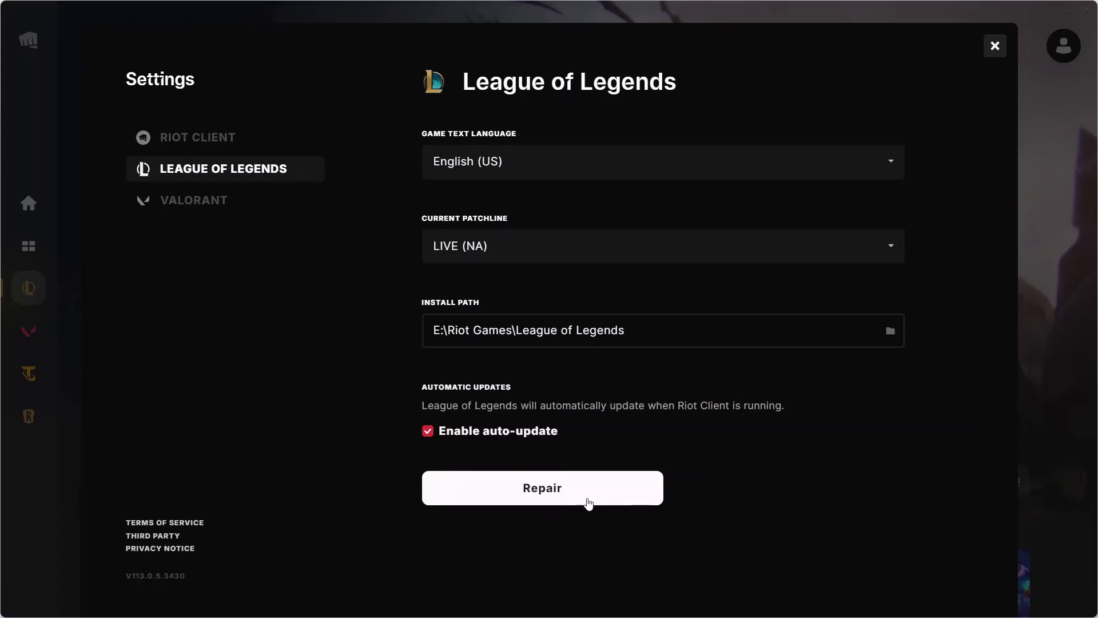
click(992, 46)
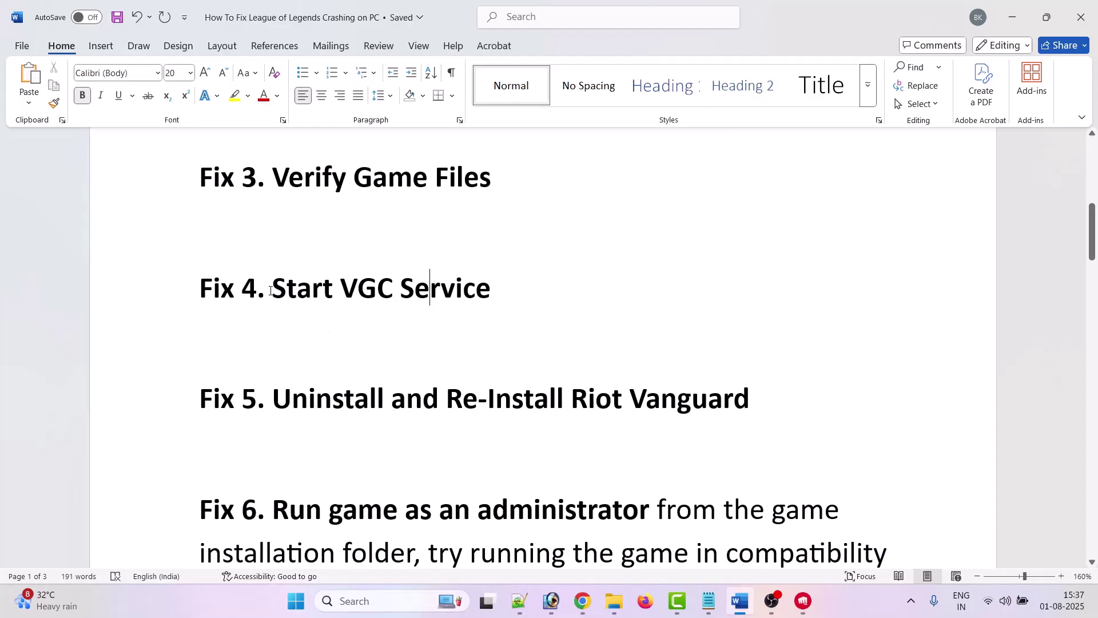
Step: Read Fix 4 in Word, open the Windows Services console, and open the properties of the vgc service
drag(272, 288, 483, 288)
click(547, 375)
click(360, 601)
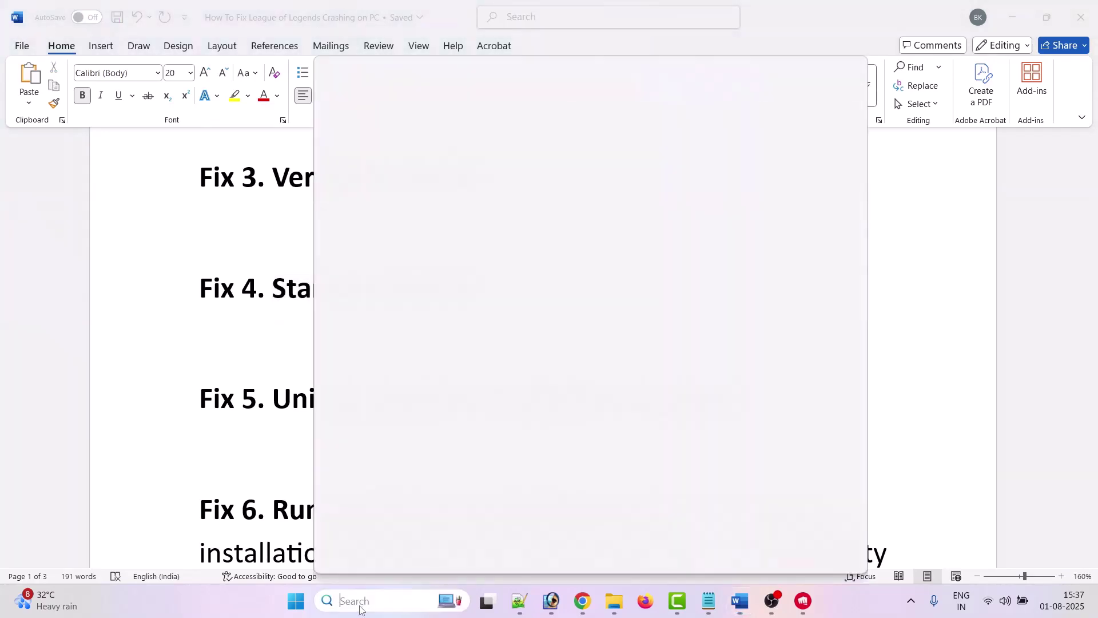
text(ser)
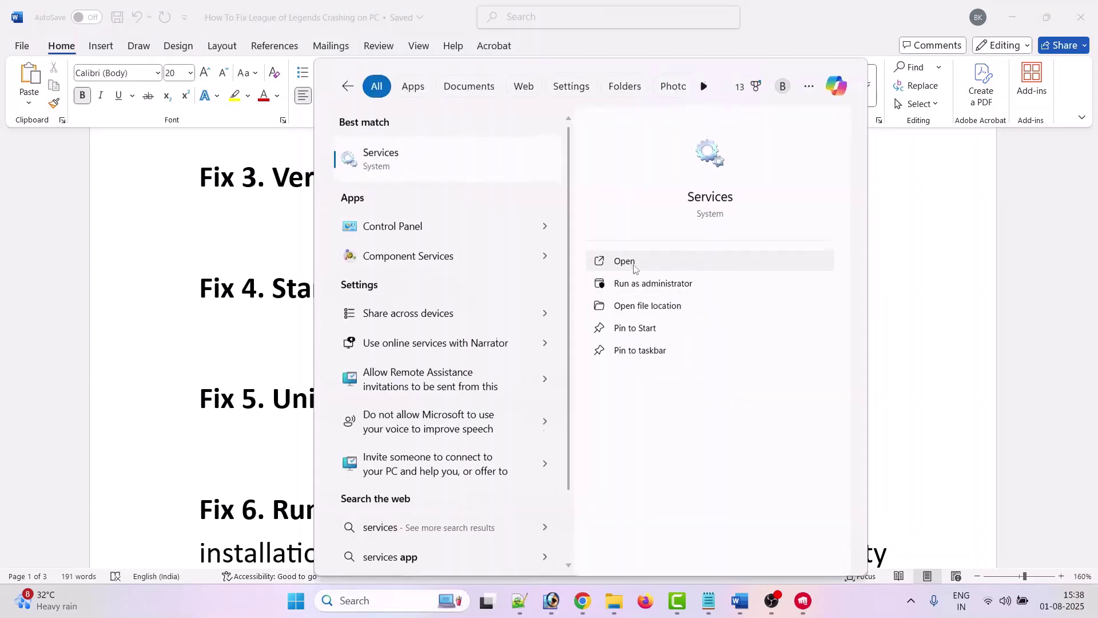
click(638, 262)
key(v)
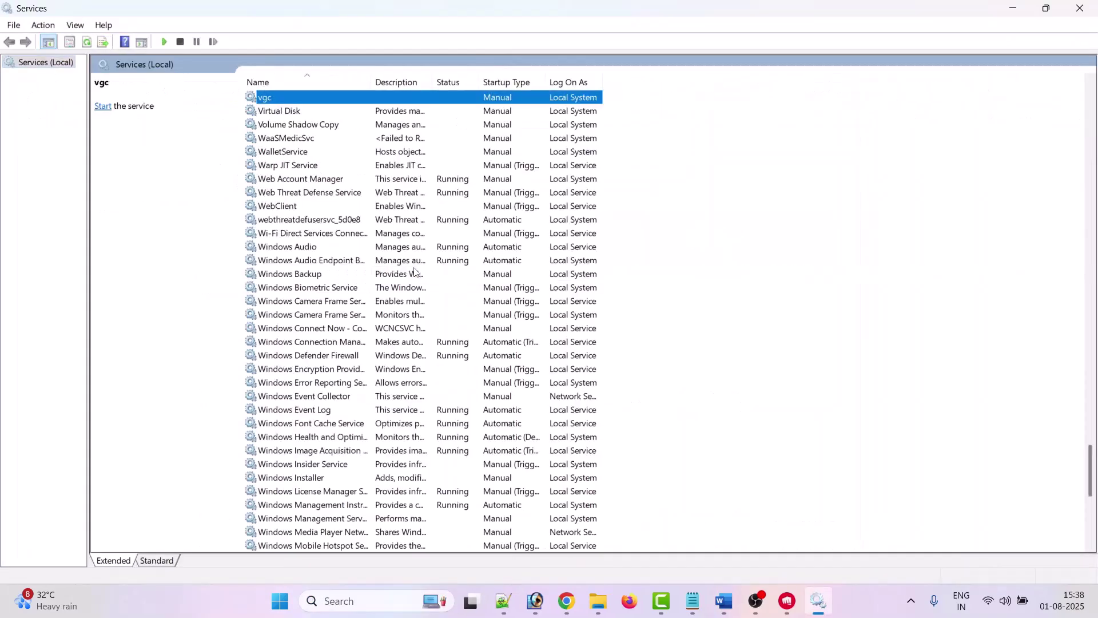
scroll(280, 233, up, 3)
right_click(284, 223)
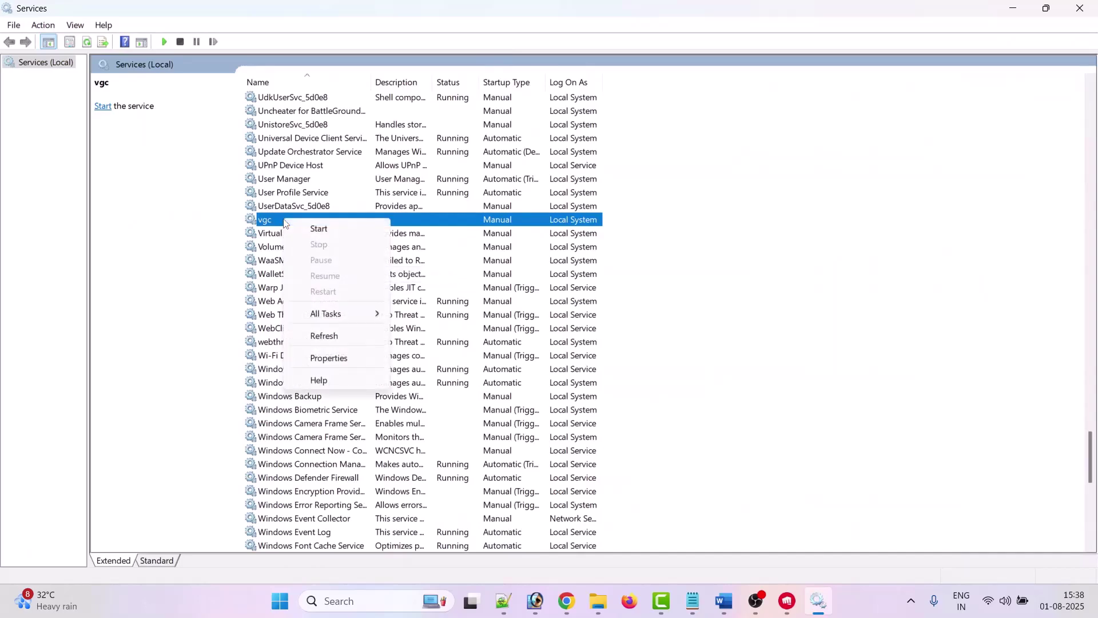
click(347, 358)
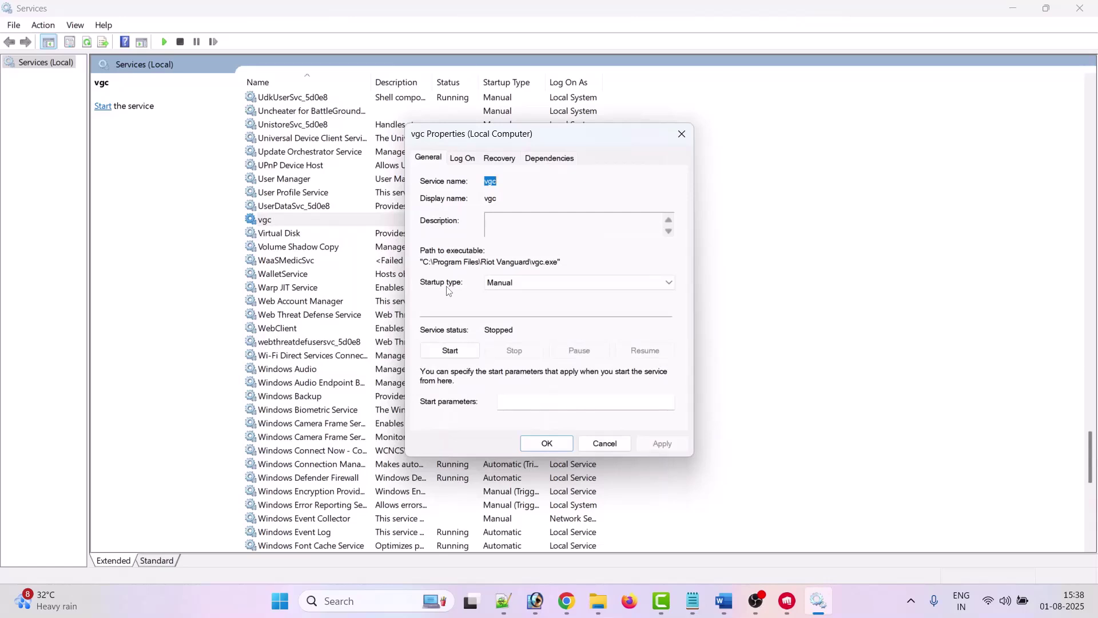
Step: Set the vgc service's startup type to Automatic, start the service, and apply the changes
click(604, 286)
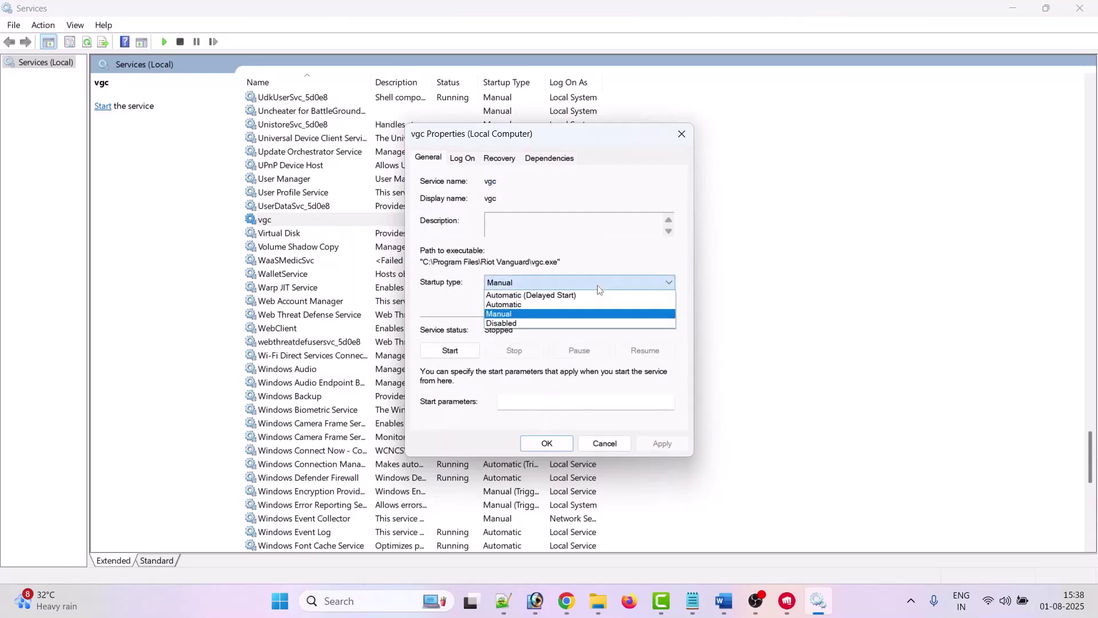
click(499, 306)
click(448, 352)
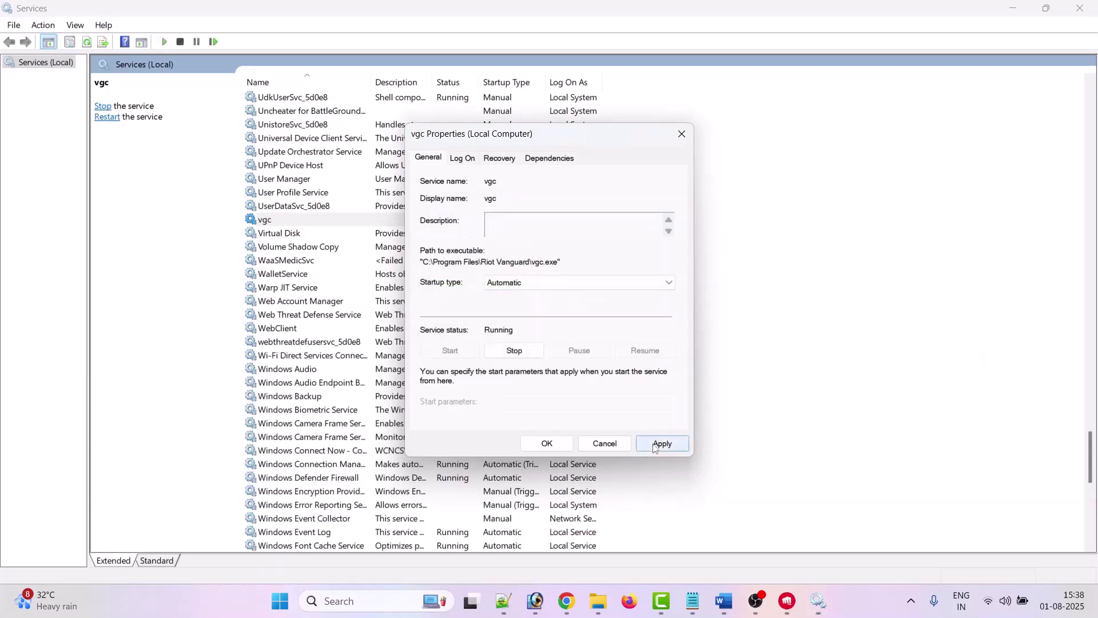
click(672, 446)
click(553, 444)
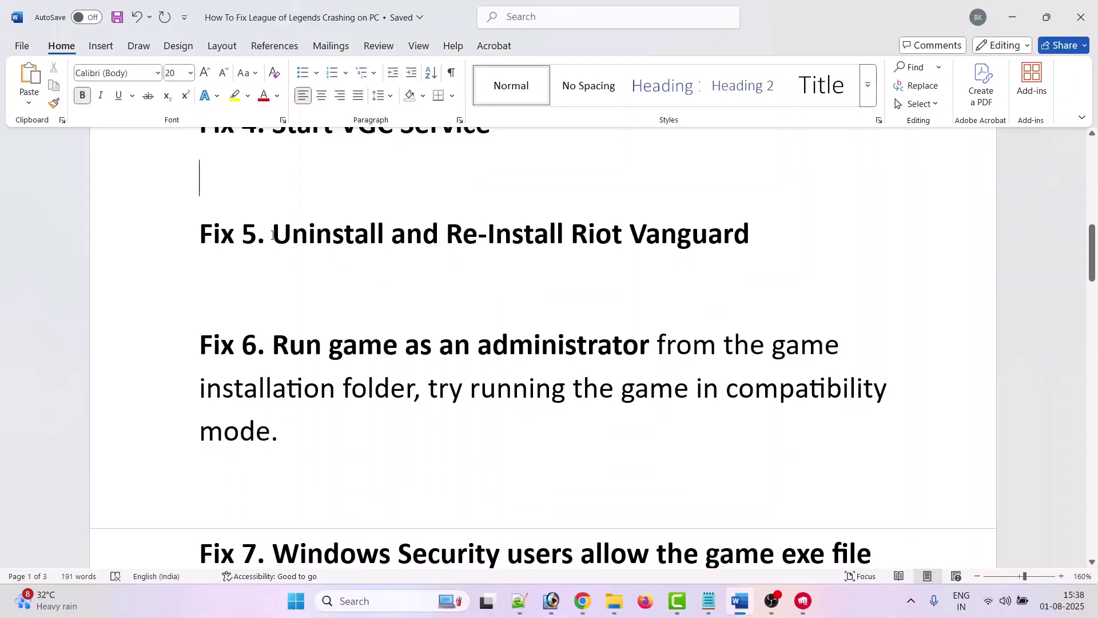
Step: Read Fix 5 in Word and open the Installed apps list in Windows Settings
drag(273, 235, 749, 235)
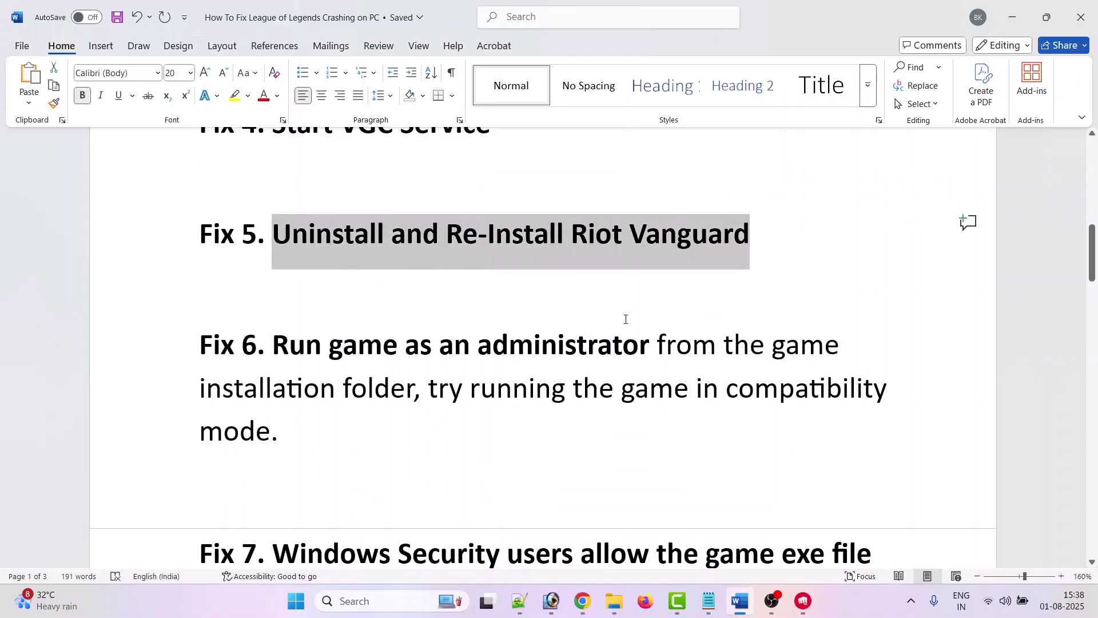
click(617, 317)
click(296, 604)
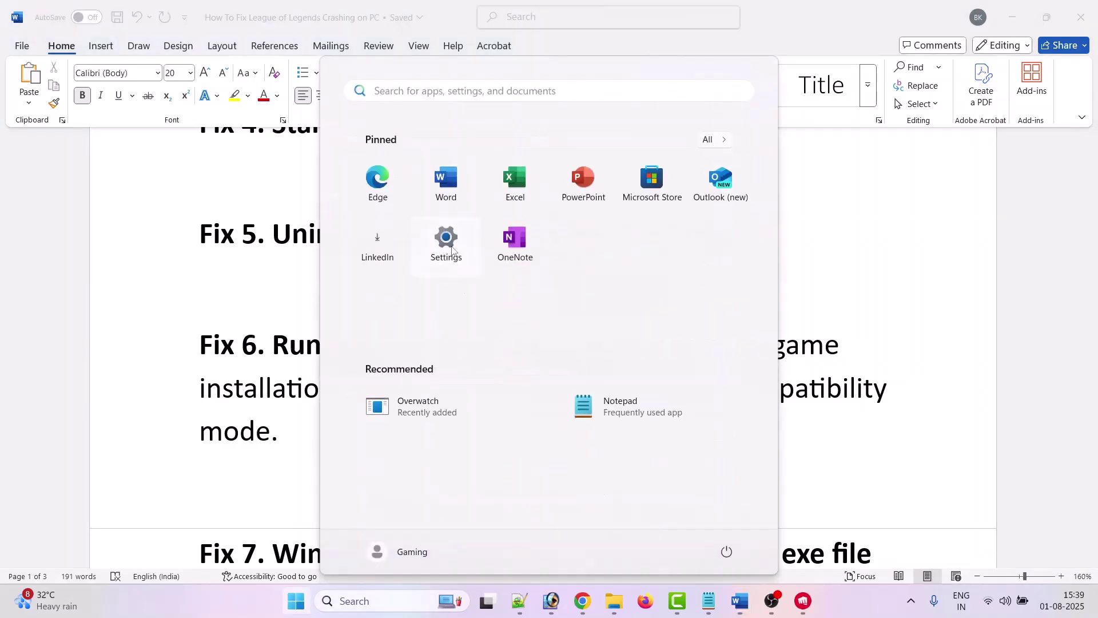
click(447, 243)
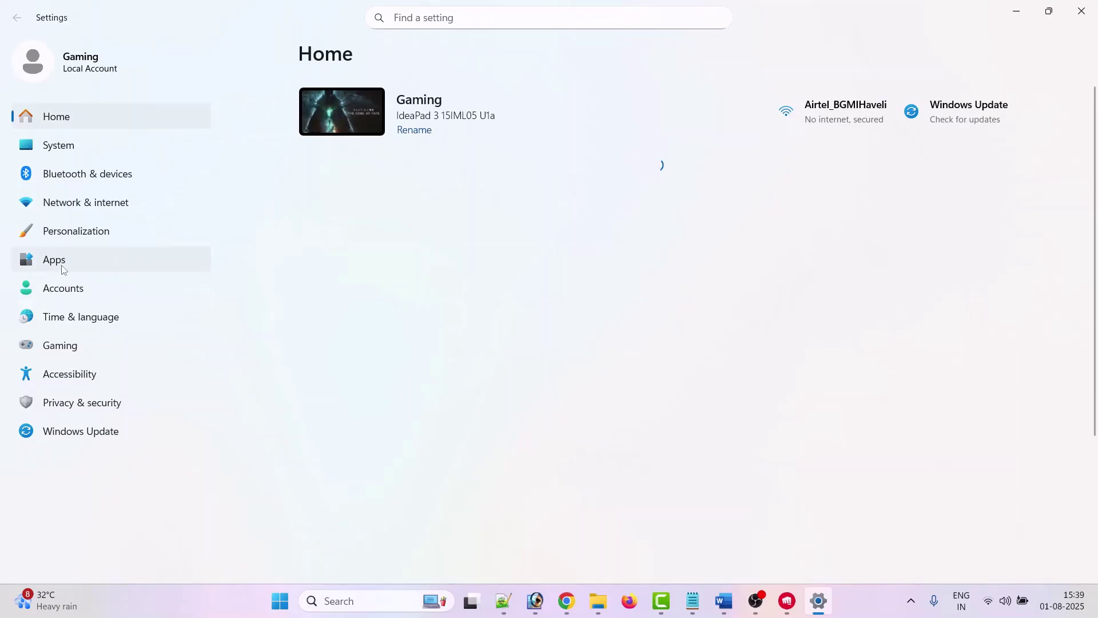
click(63, 267)
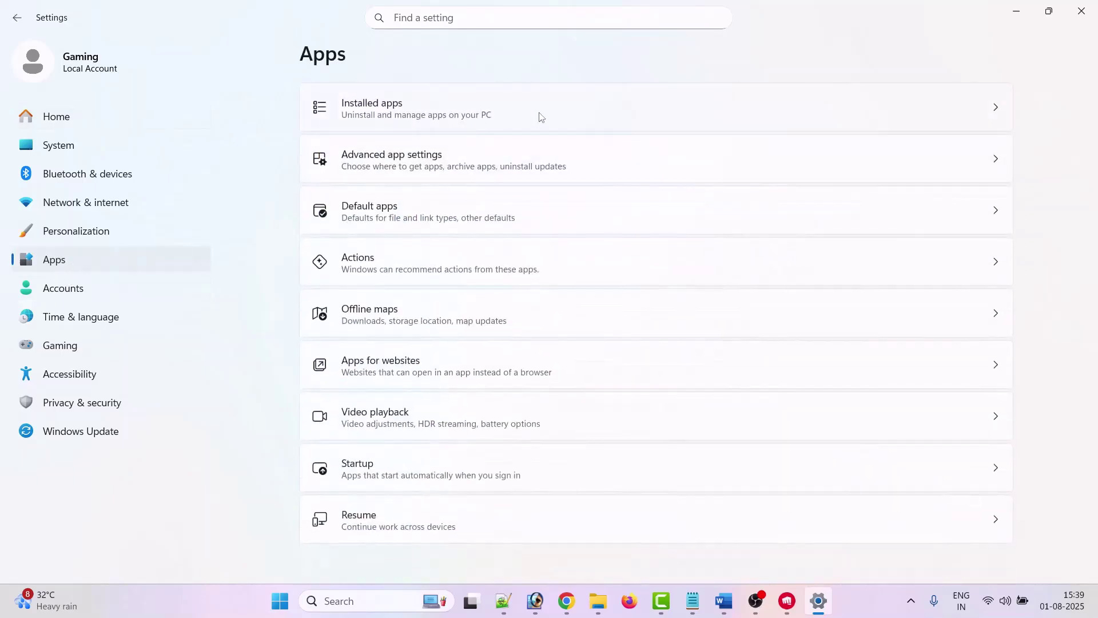
click(541, 117)
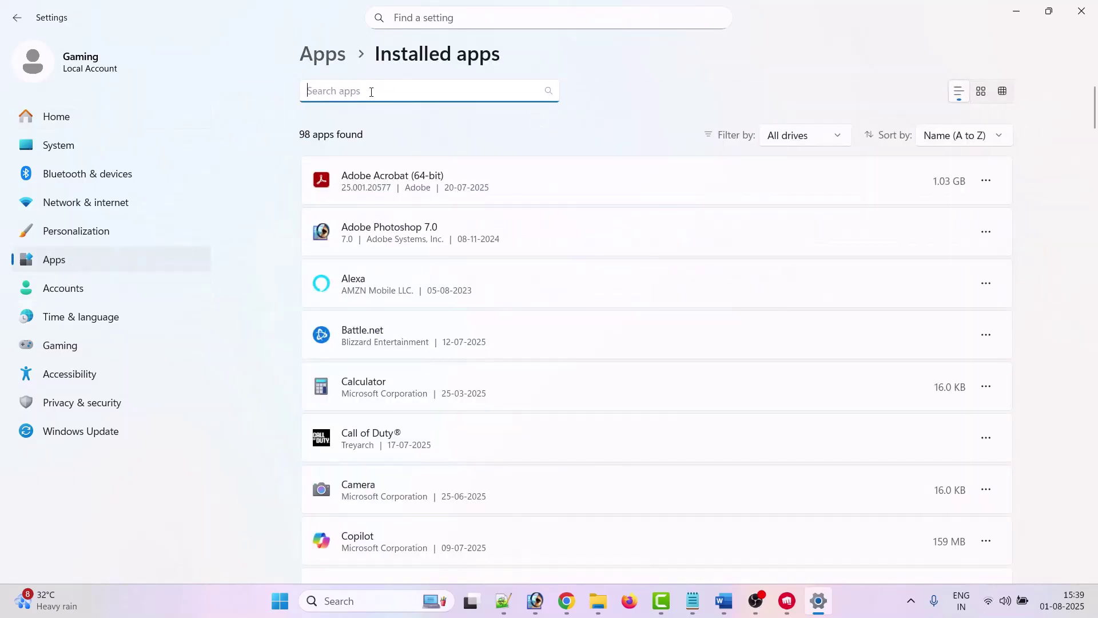
Step: Search the installed apps for "riot van", view the Uninstall option for Riot Vanguard, and dismiss it
text(ri)
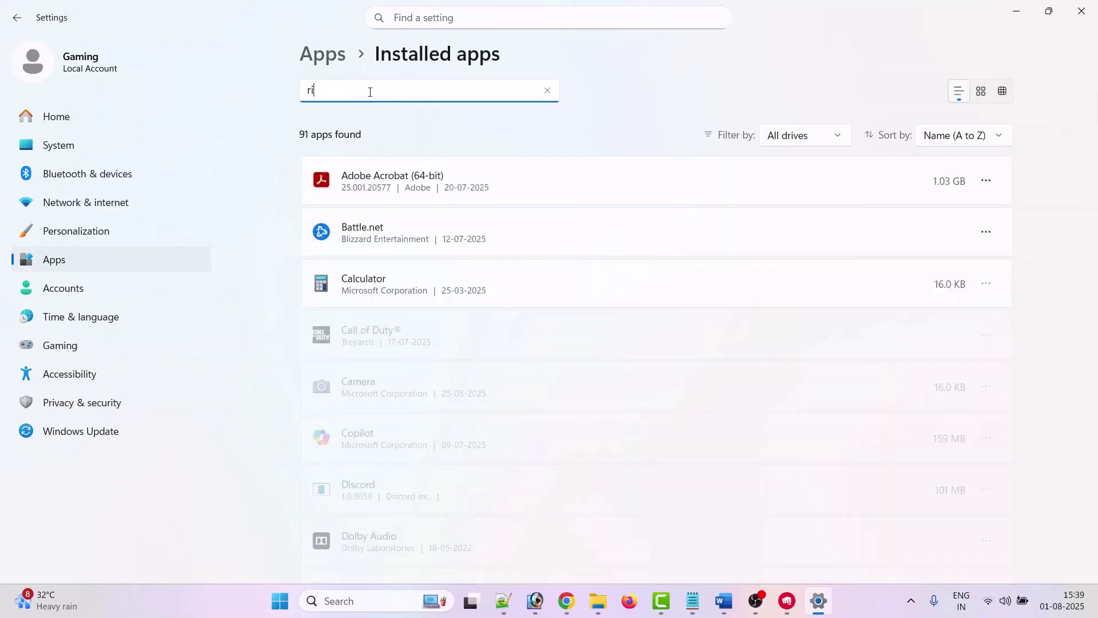
text(ot van)
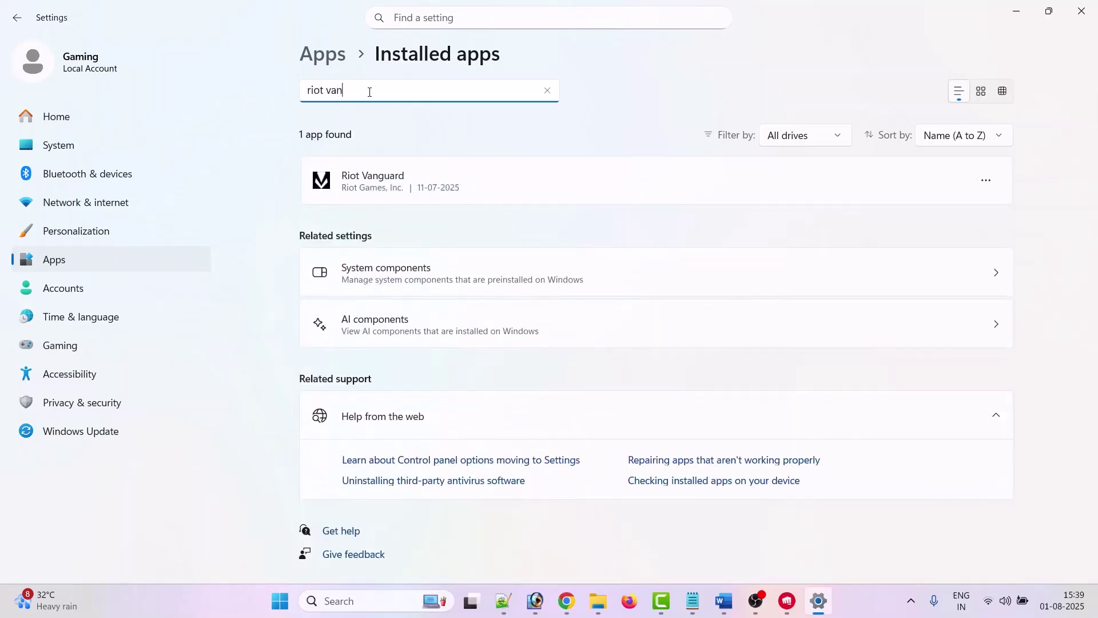
click(996, 183)
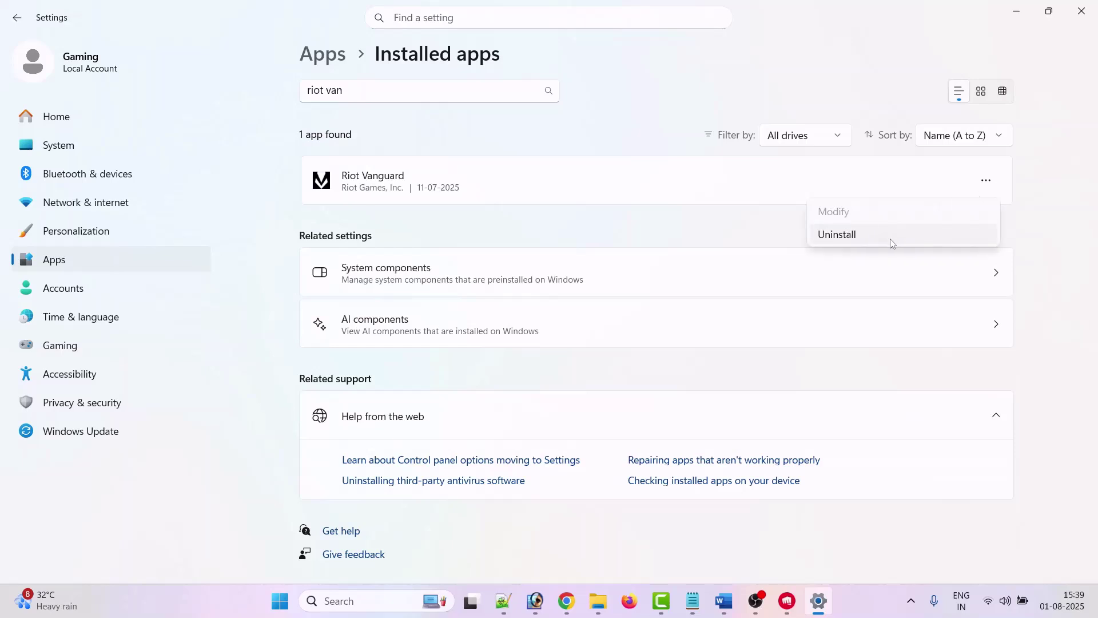
click(1040, 265)
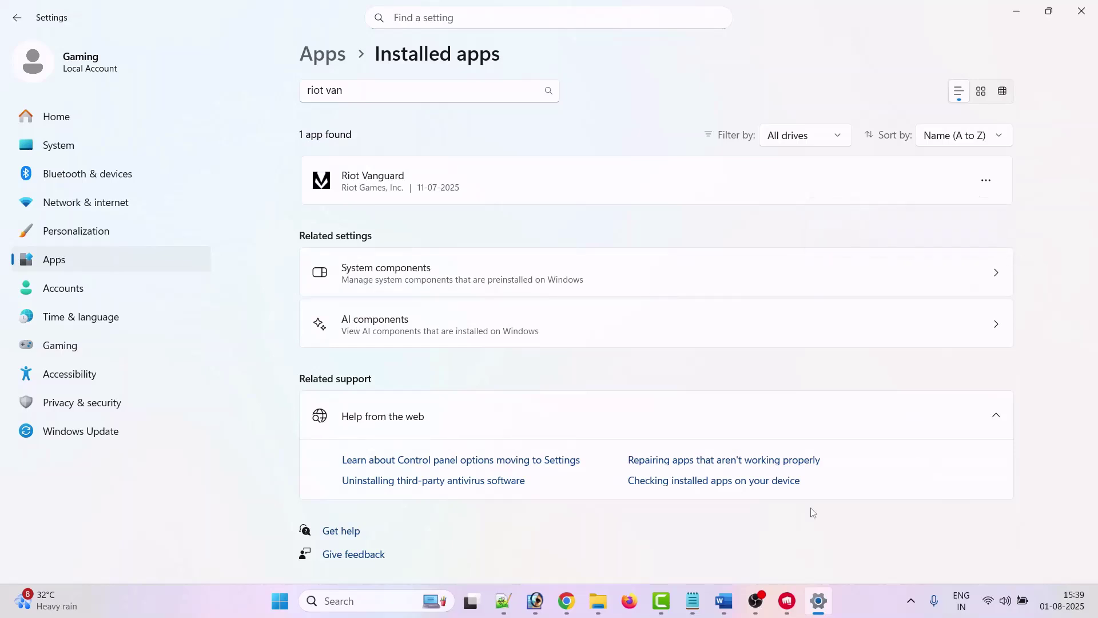
Step: Switch to the Riot Client and launch League of Legends
click(794, 613)
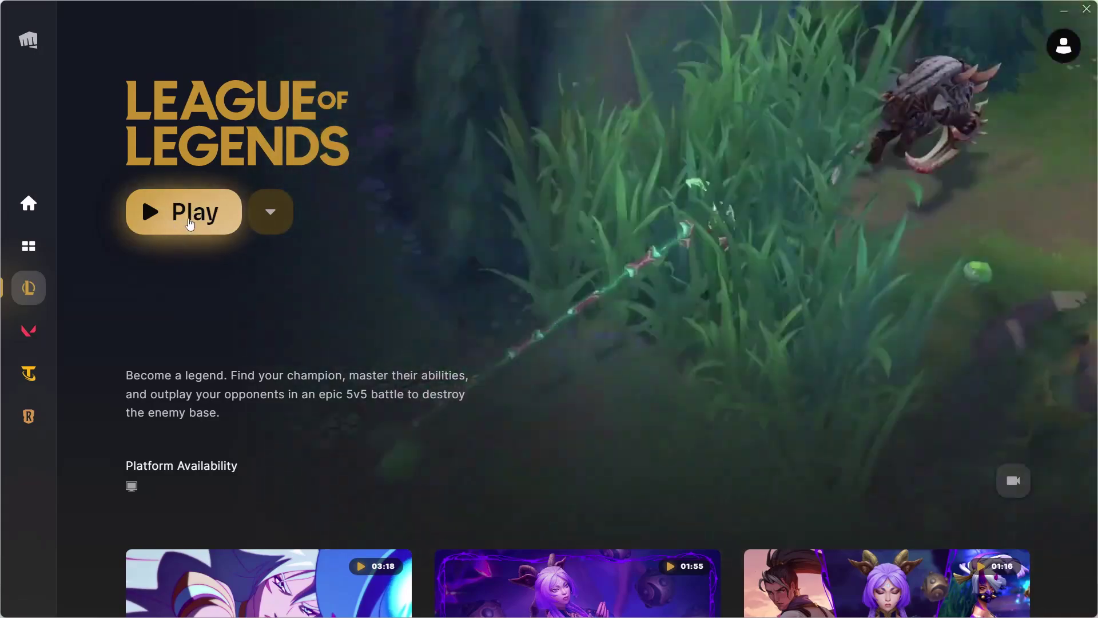
click(191, 223)
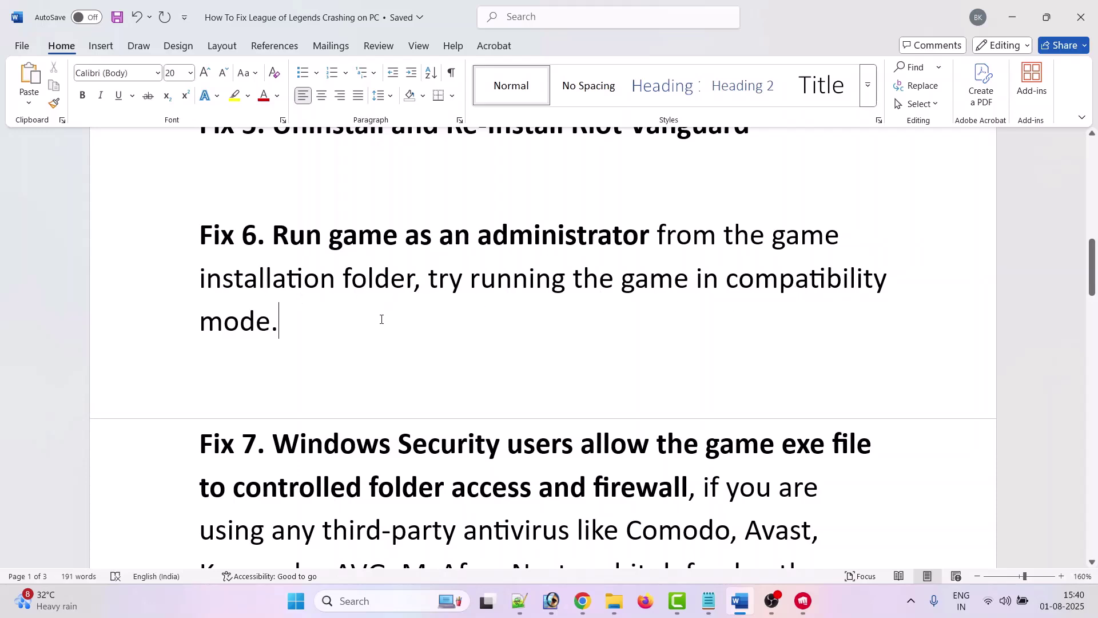
Step: Switch to File Explorer, check the Riot Games folder on the Windows-SSD (C:) drive, and return to This PC
key(alt+Tab)
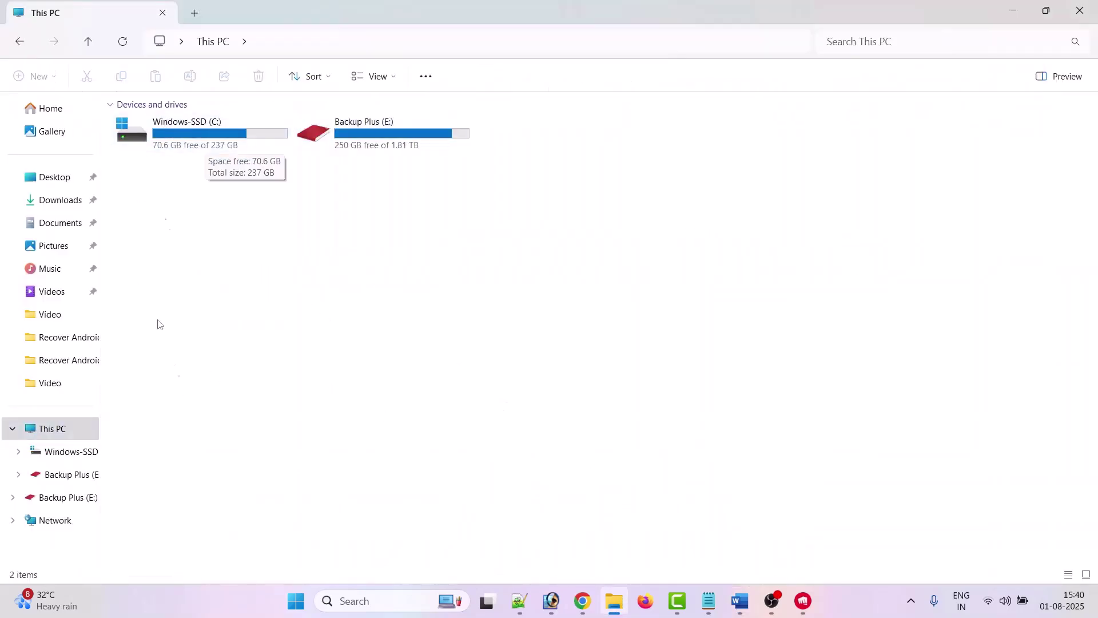
double_click(209, 142)
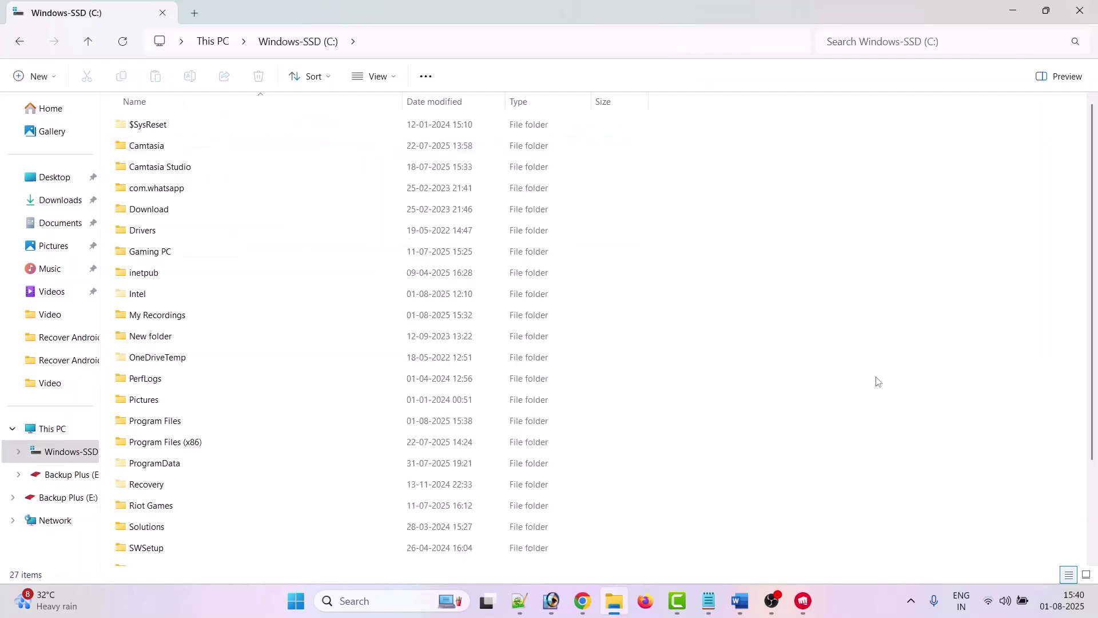
key(r)
key(i)
key(Return)
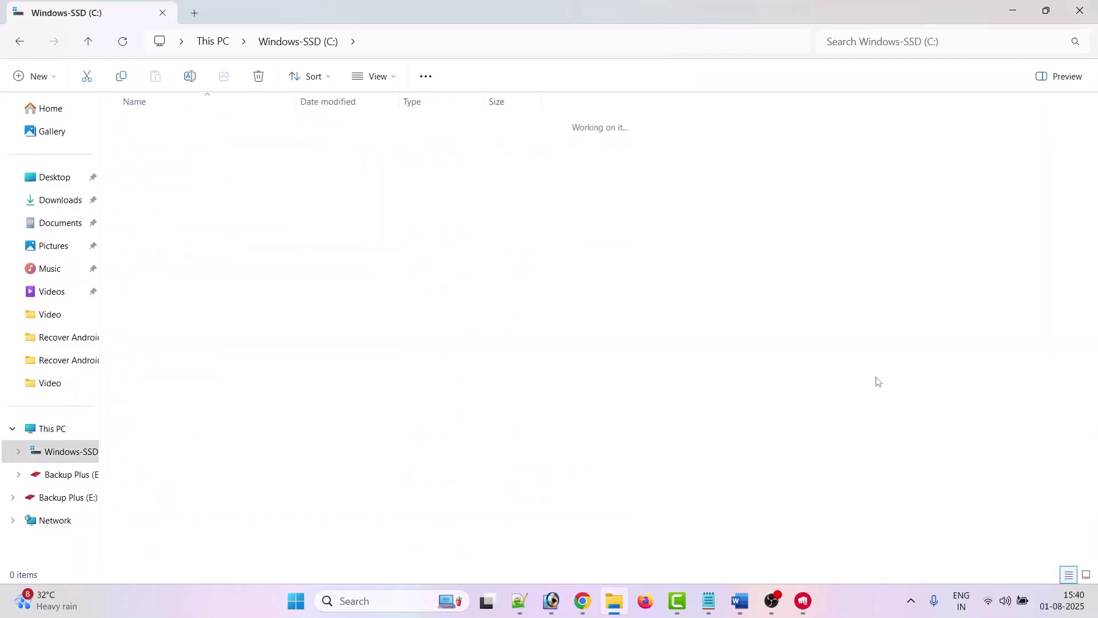
click(19, 43)
click(19, 42)
click(496, 304)
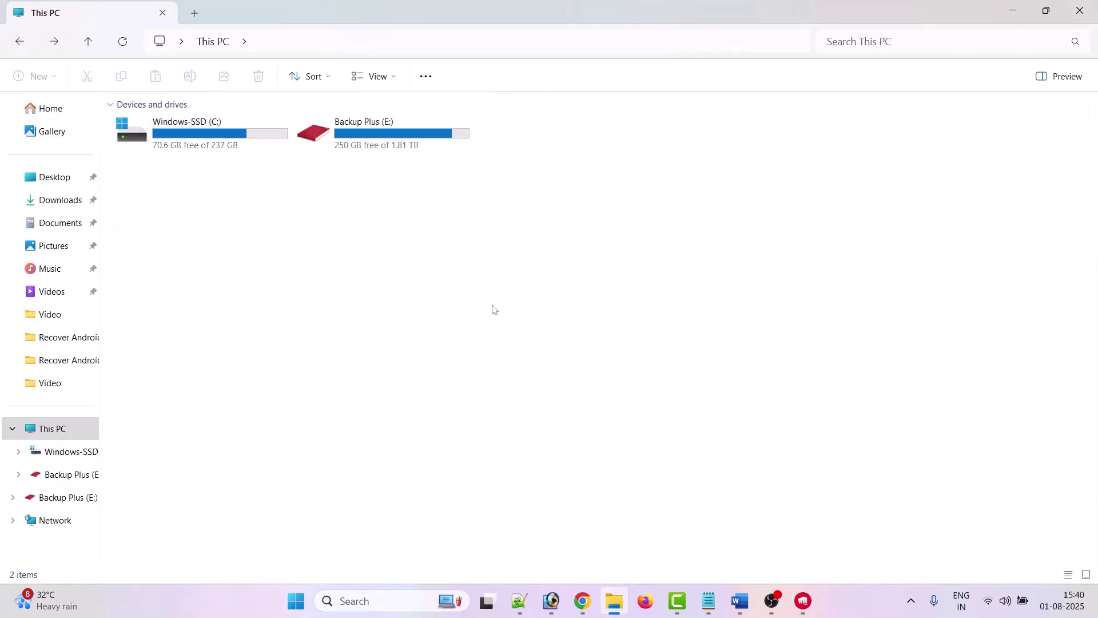
Step: Open the League of Legends folder inside Riot Games on the Backup Plus (E:) drive
double_click(404, 141)
double_click(176, 170)
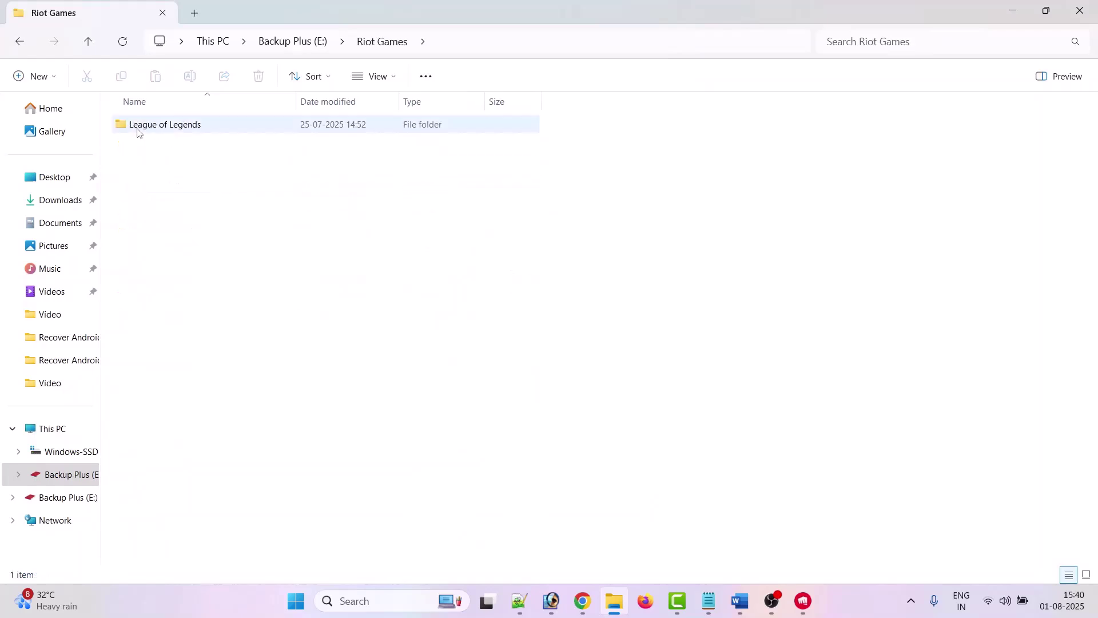
double_click(180, 126)
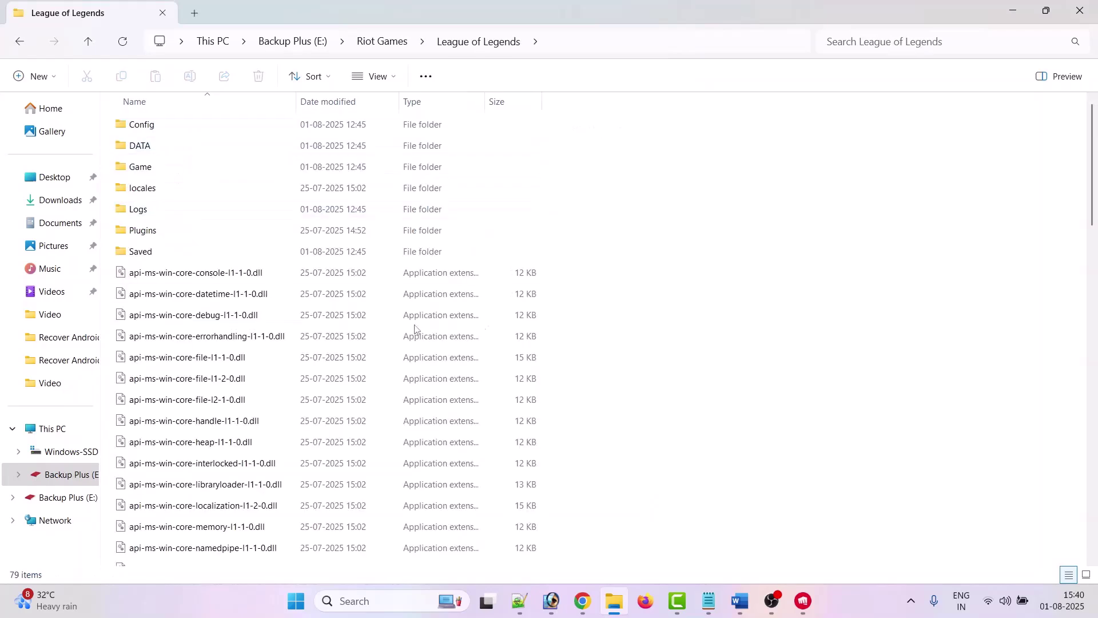
Step: Find the LeagueClient application in the game folder and open the compatibility settings in its properties
scroll(681, 294, down, 15)
click(190, 260)
right_click(189, 260)
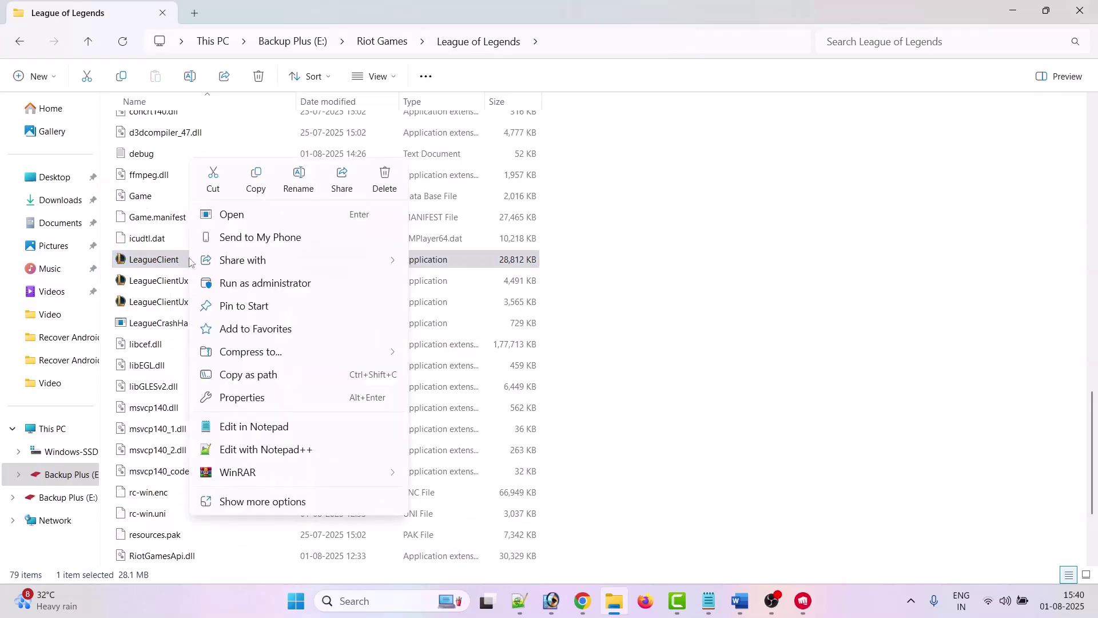
click(254, 399)
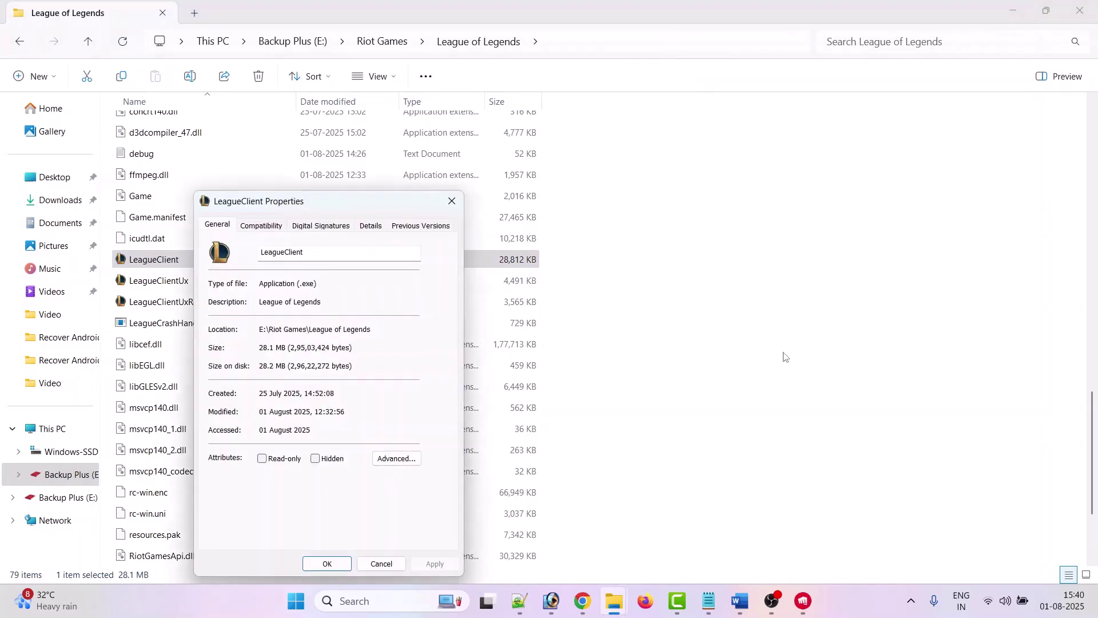
drag(343, 211, 382, 123)
click(298, 137)
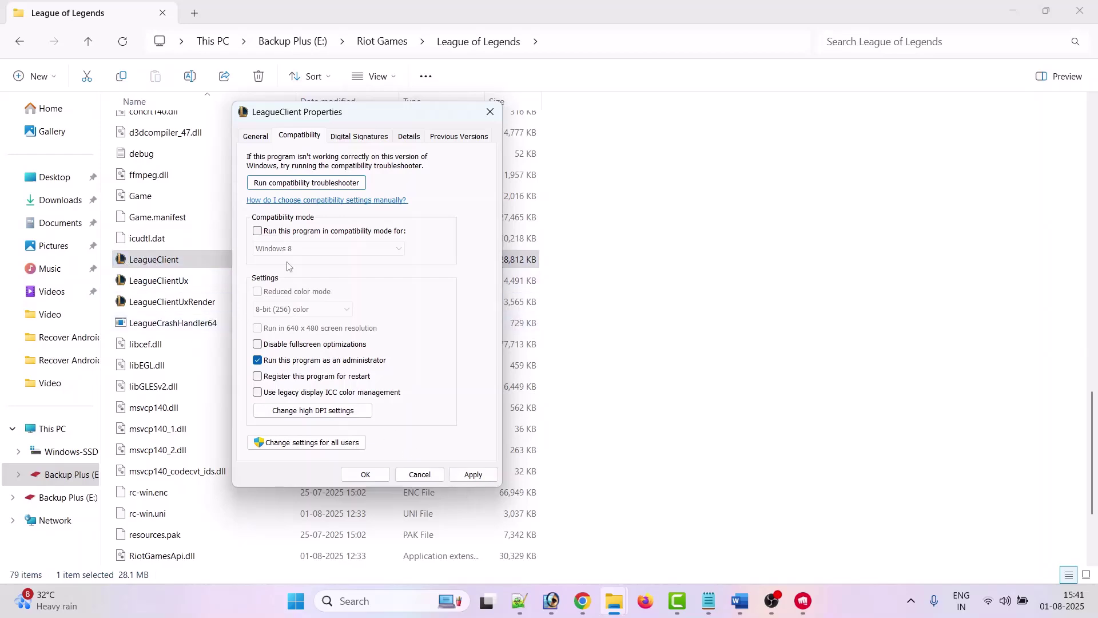
Step: Enable compatibility mode for LeagueClient with Windows 8 and apply the change
click(258, 232)
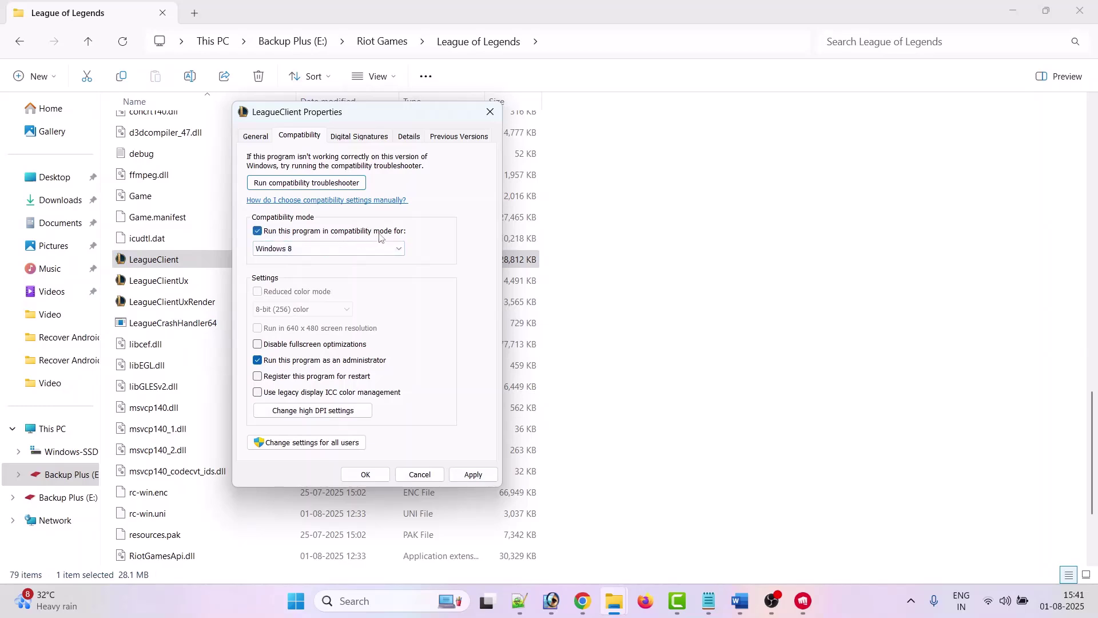
click(398, 248)
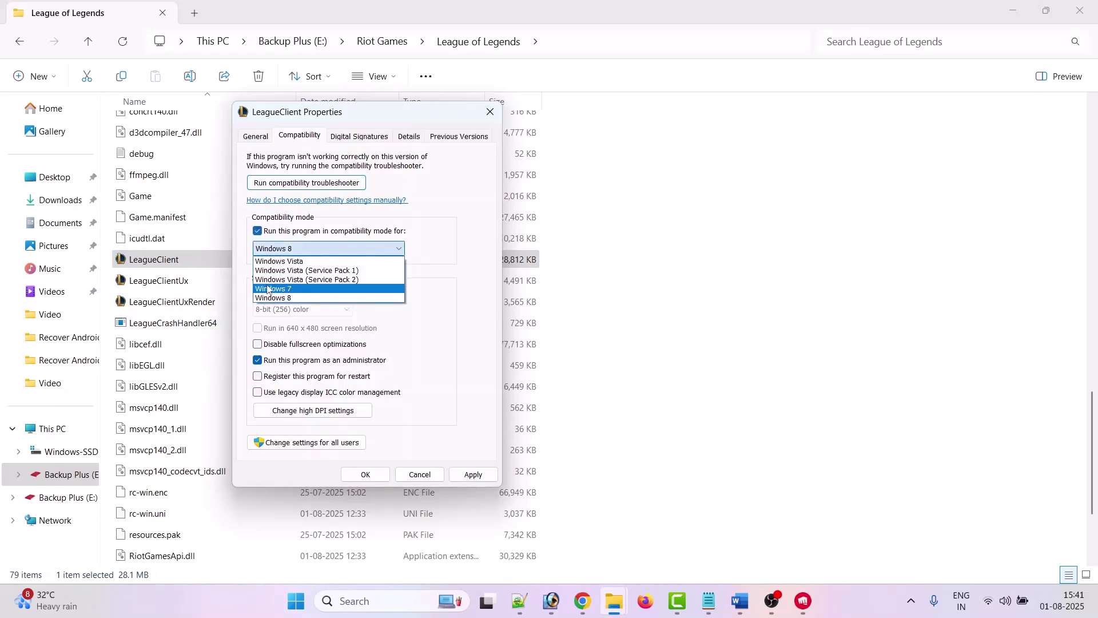
click(286, 302)
click(466, 474)
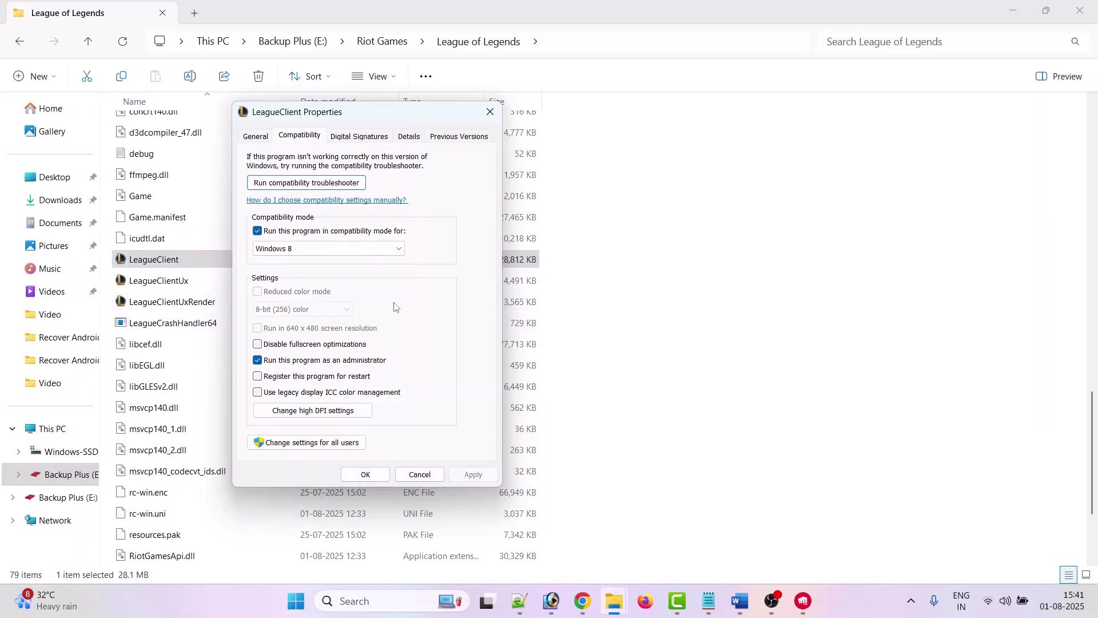
Step: Set LeagueClient's compatibility mode to Windows 7, disable fullscreen optimizations, and apply and close the properties
click(336, 249)
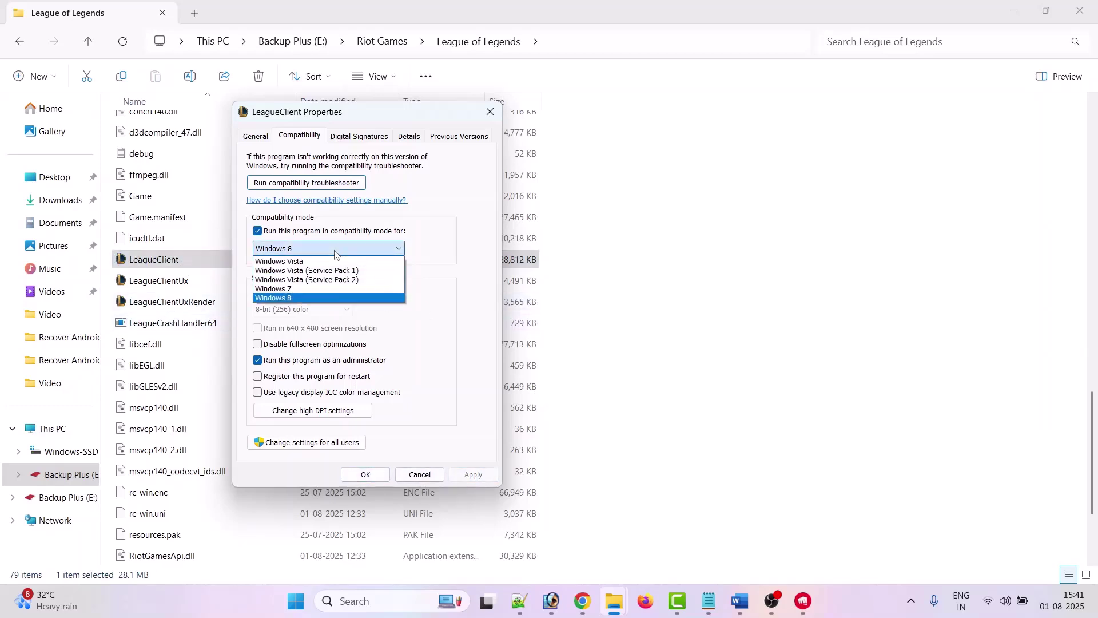
click(302, 290)
click(473, 474)
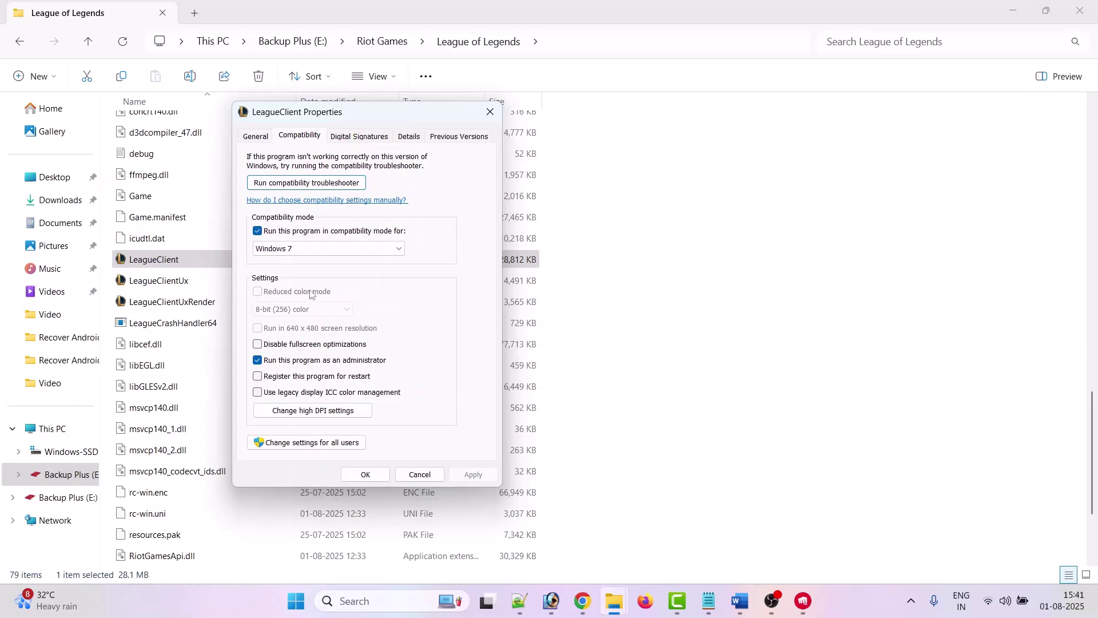
click(258, 345)
click(473, 475)
click(365, 474)
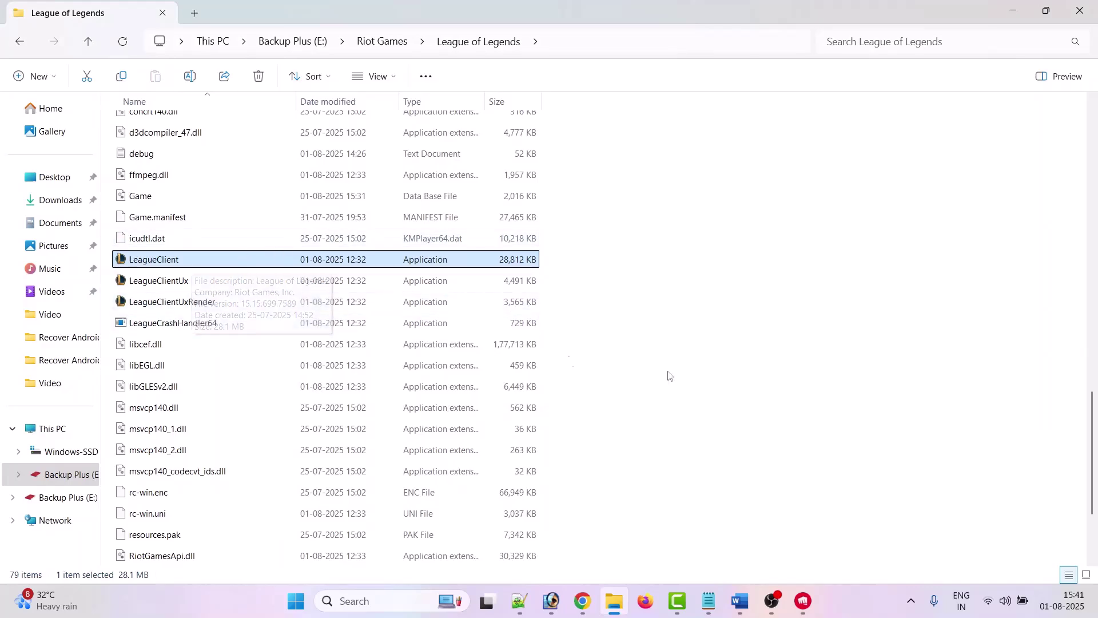
Step: Reopen LeagueClient's compatibility settings, turn off compatibility mode, disabled fullscreen optimizations and running as an administrator, and apply the changes
right_click(194, 264)
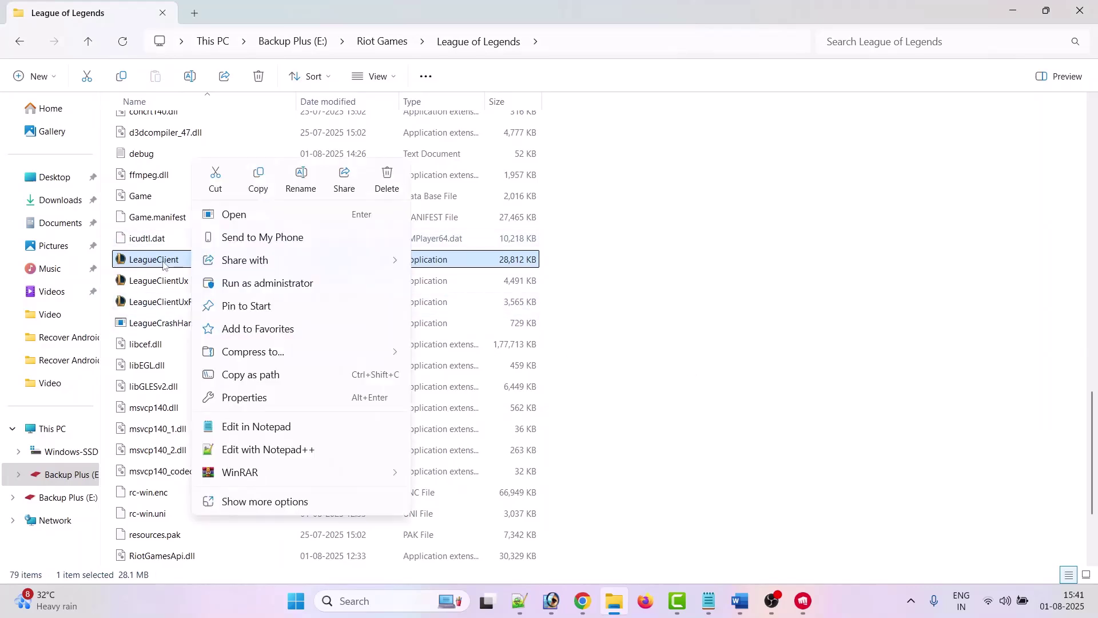
click(267, 396)
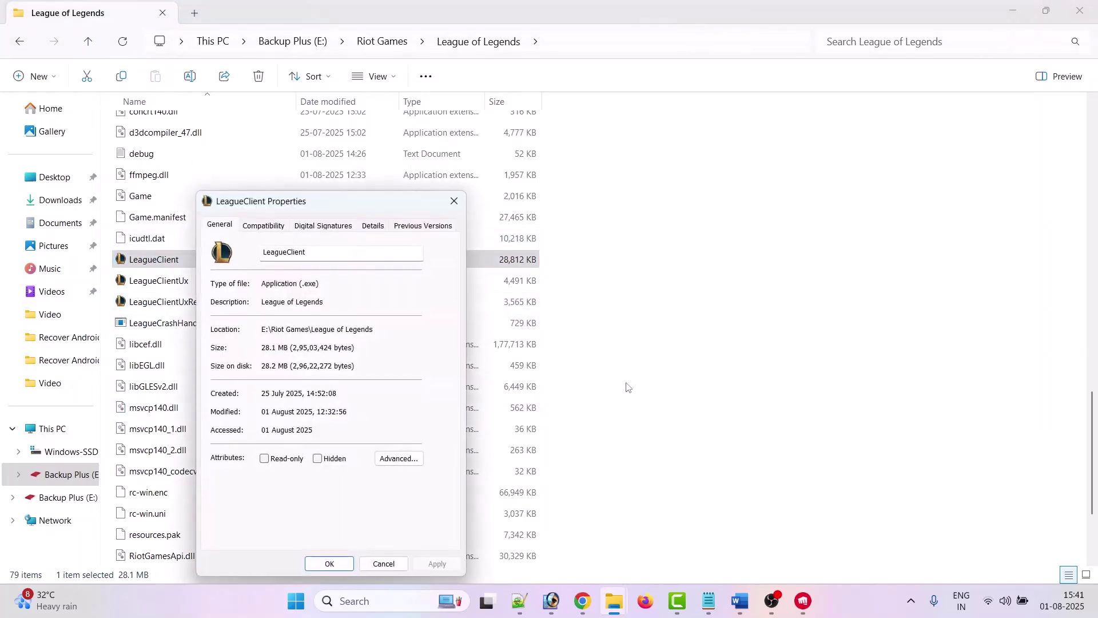
click(266, 227)
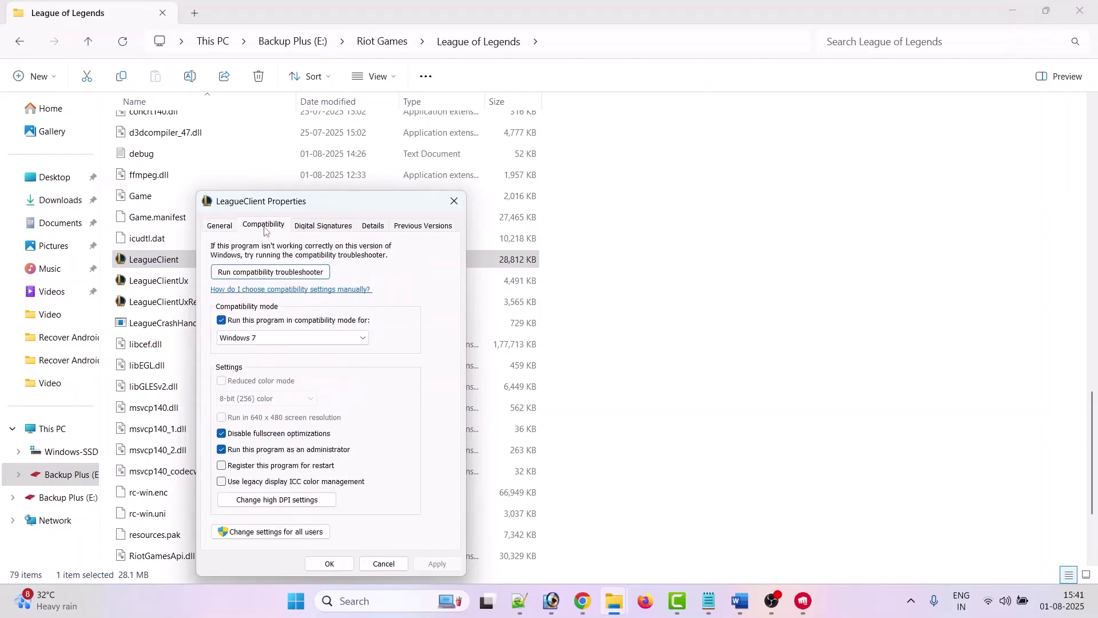
click(222, 321)
click(222, 434)
click(222, 450)
click(434, 564)
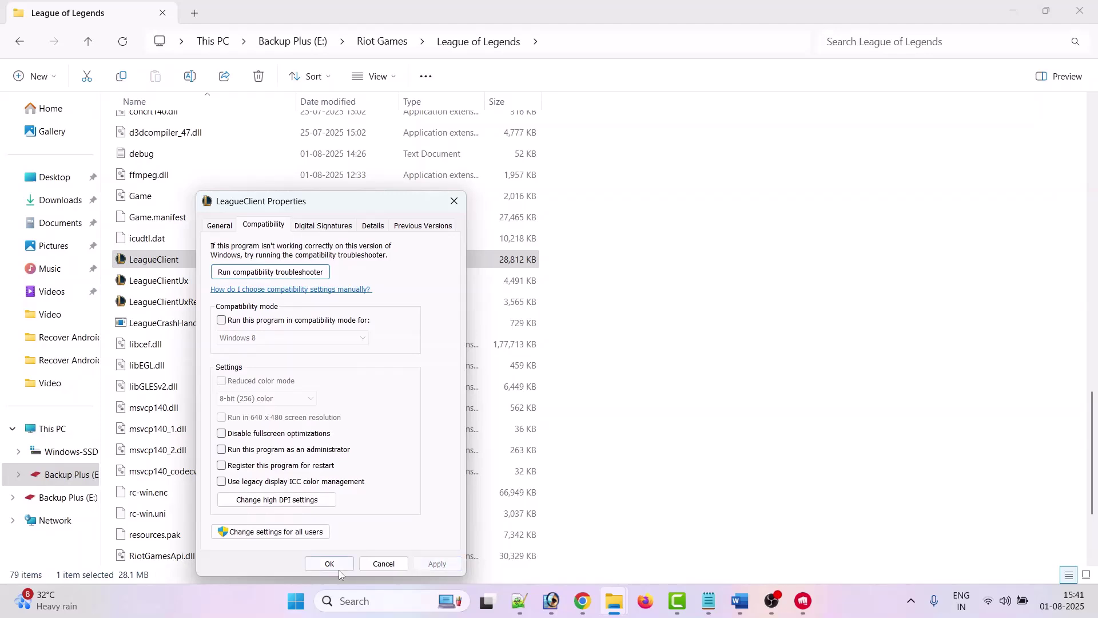
click(332, 564)
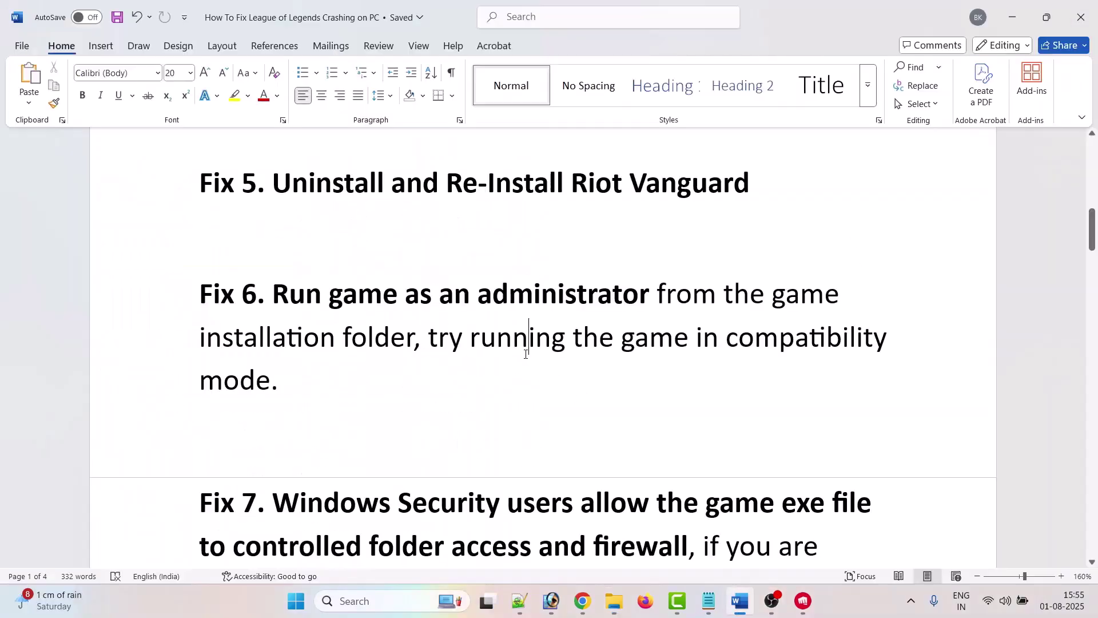
Step: Highlight "Run game as an administrator" in Fix 6 of the Word document and open the League of Legends desktop shortcut's compatibility settings
drag(300, 296, 649, 295)
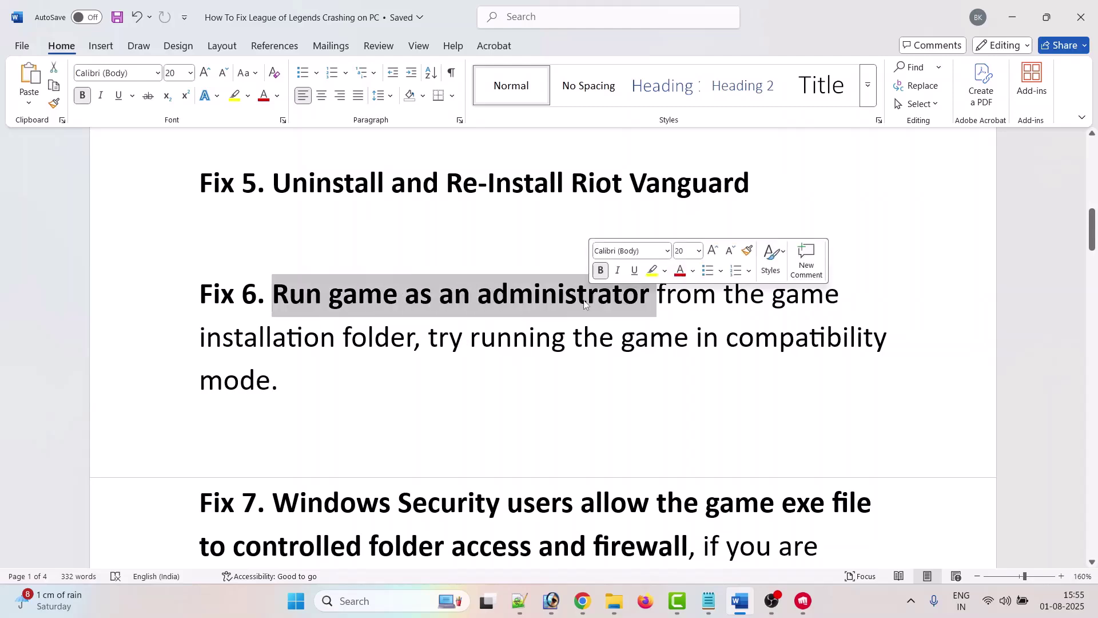
click(574, 338)
key(super+d)
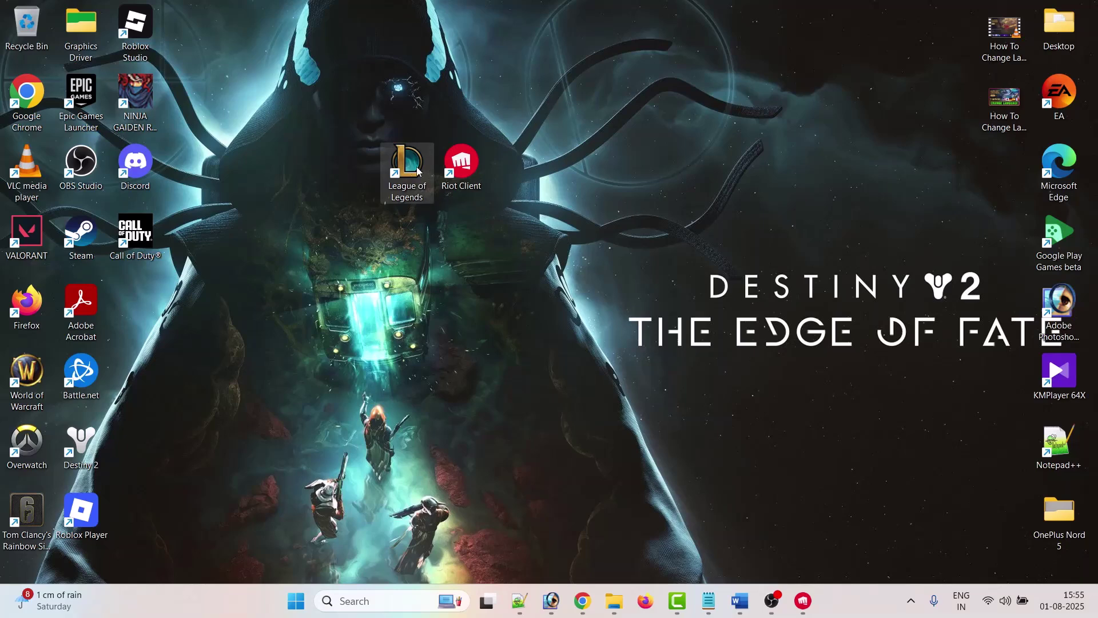
right_click(418, 171)
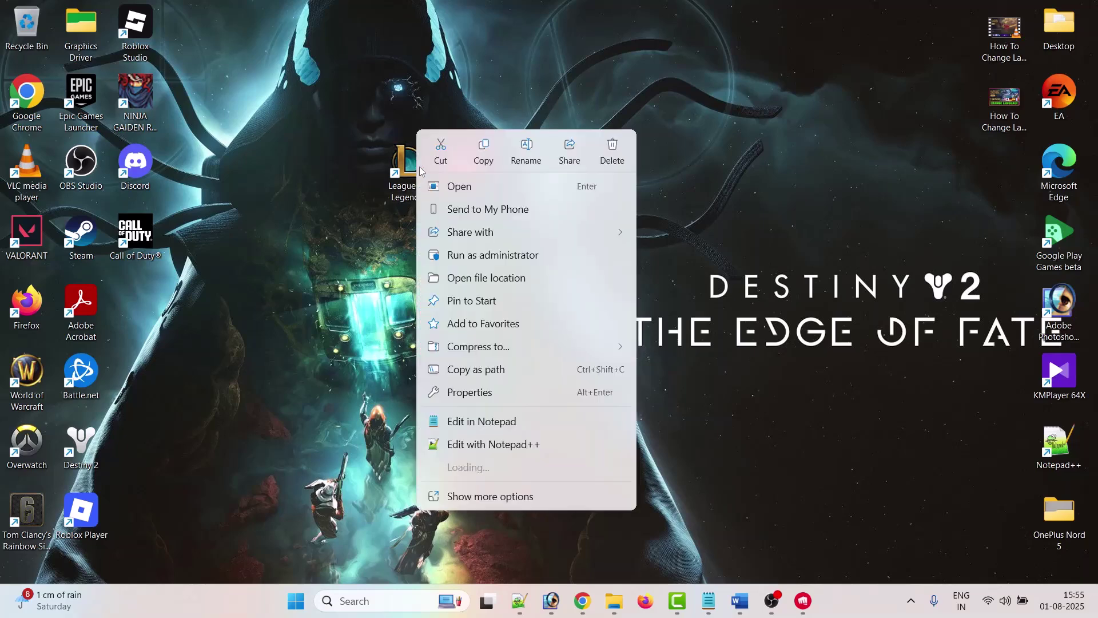
click(643, 360)
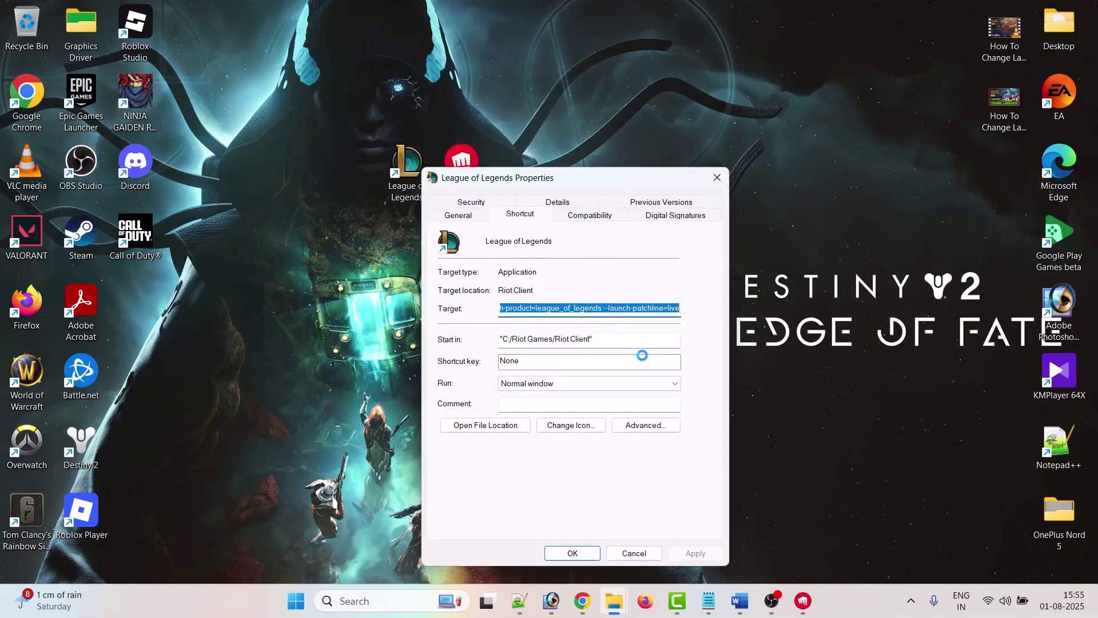
click(590, 216)
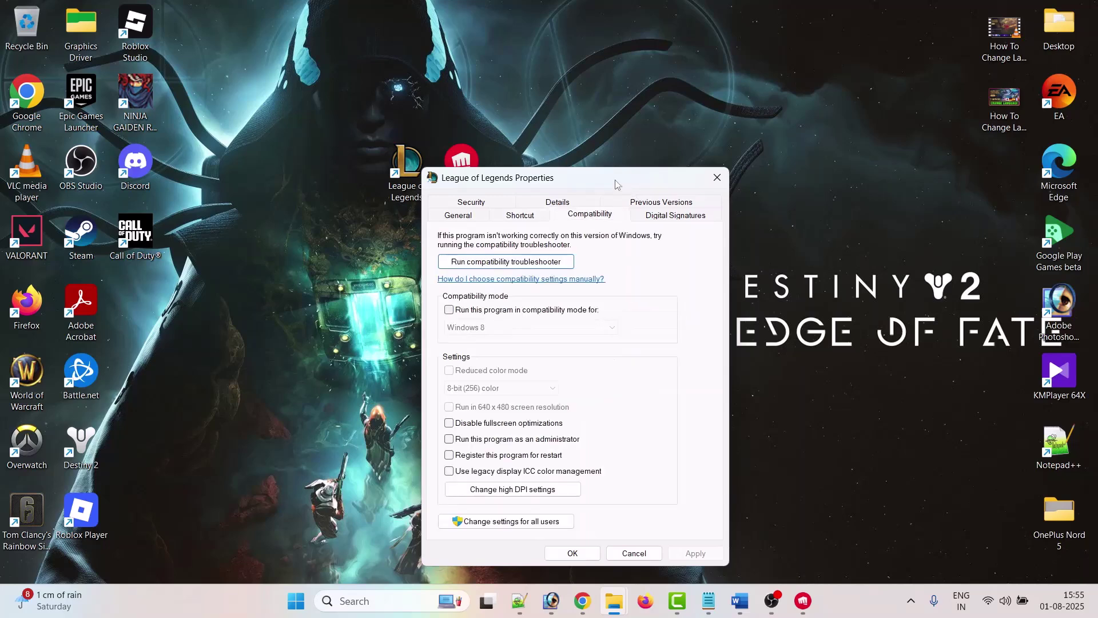
Step: Set the League of Legends shortcut to run as an administrator and apply the change
drag(615, 183, 637, 110)
click(475, 366)
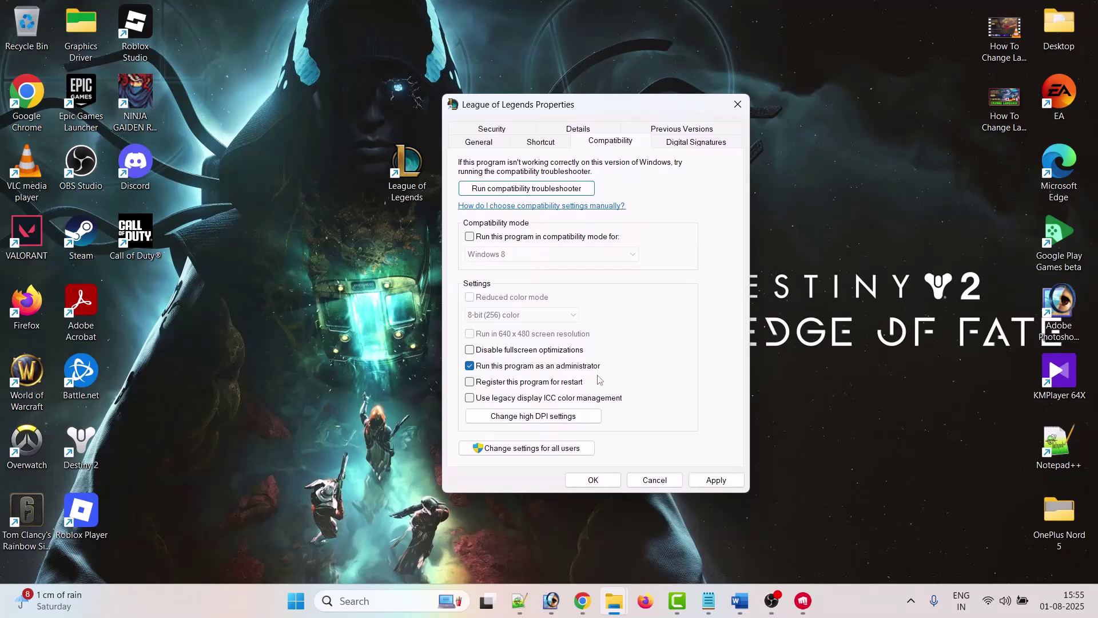
click(710, 480)
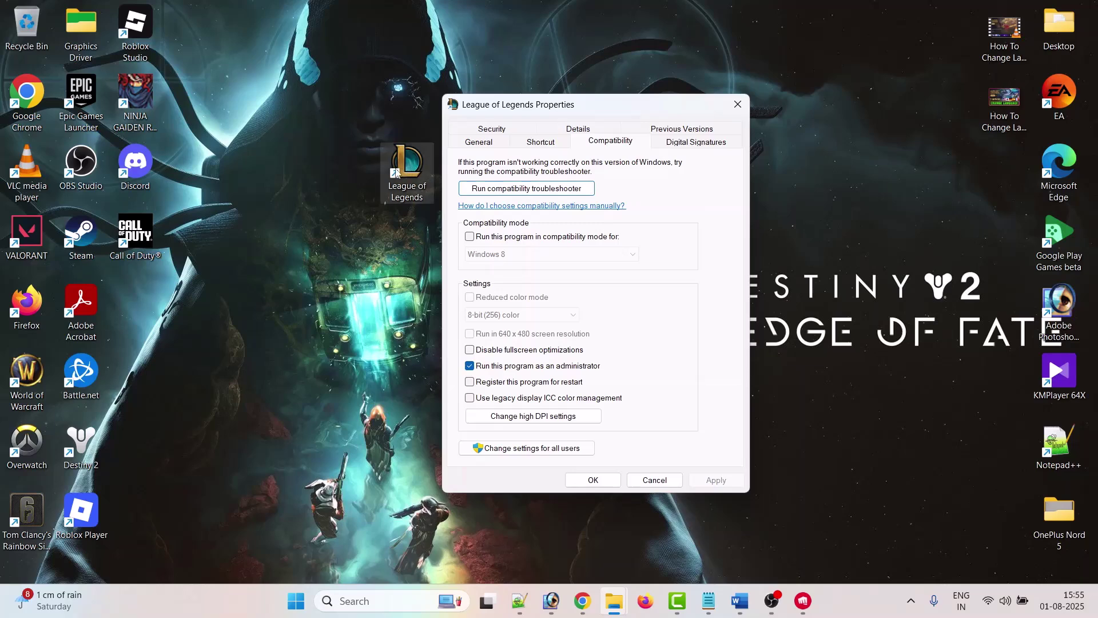
Step: Enable compatibility mode for the League of Legends shortcut with Windows 8 and apply it
click(469, 237)
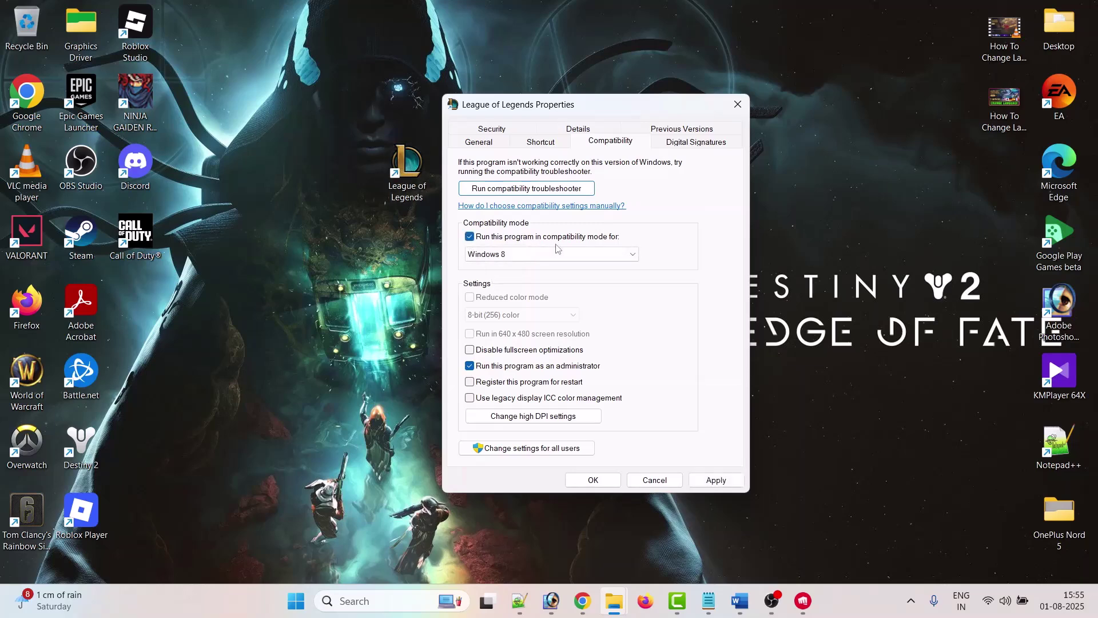
click(589, 257)
click(517, 303)
click(715, 481)
Step: Set the shortcut's compatibility mode to Windows 7 and disable fullscreen optimizations, applying each change
click(545, 259)
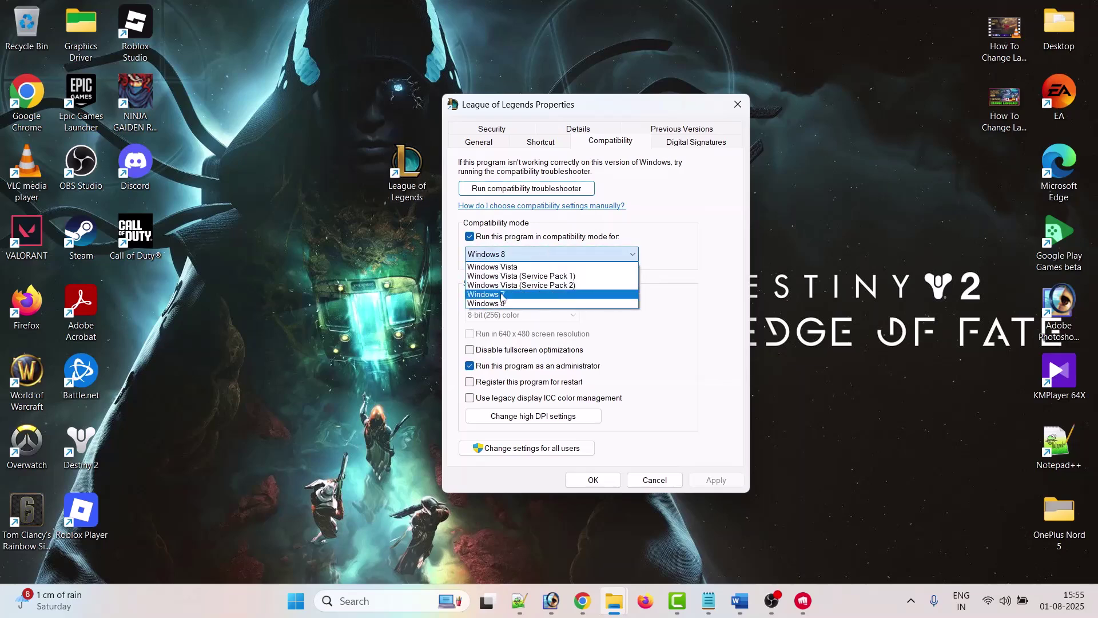
click(549, 293)
click(714, 480)
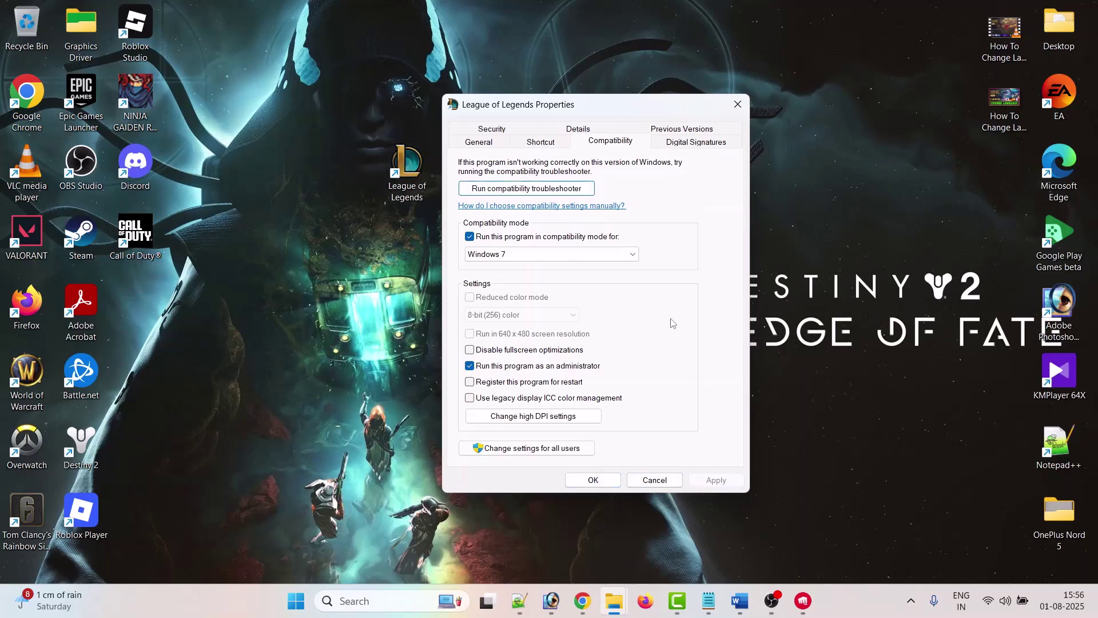
click(469, 350)
click(716, 480)
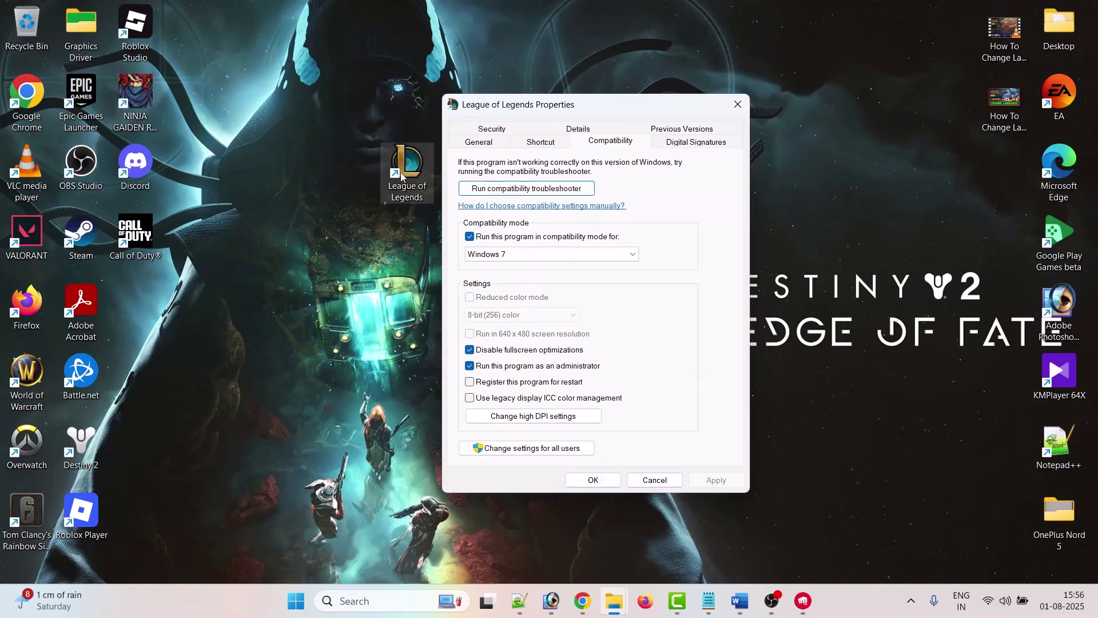
Step: Change the League of Legends shortcut's compatibility mode back to Windows 8 and apply it
click(544, 256)
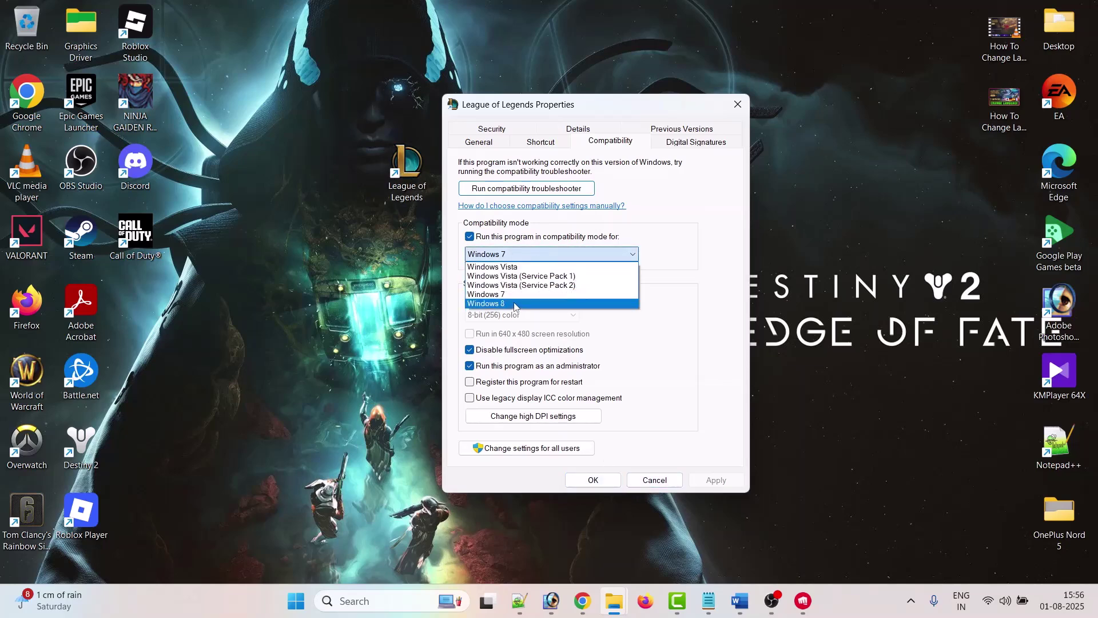
click(513, 304)
click(716, 480)
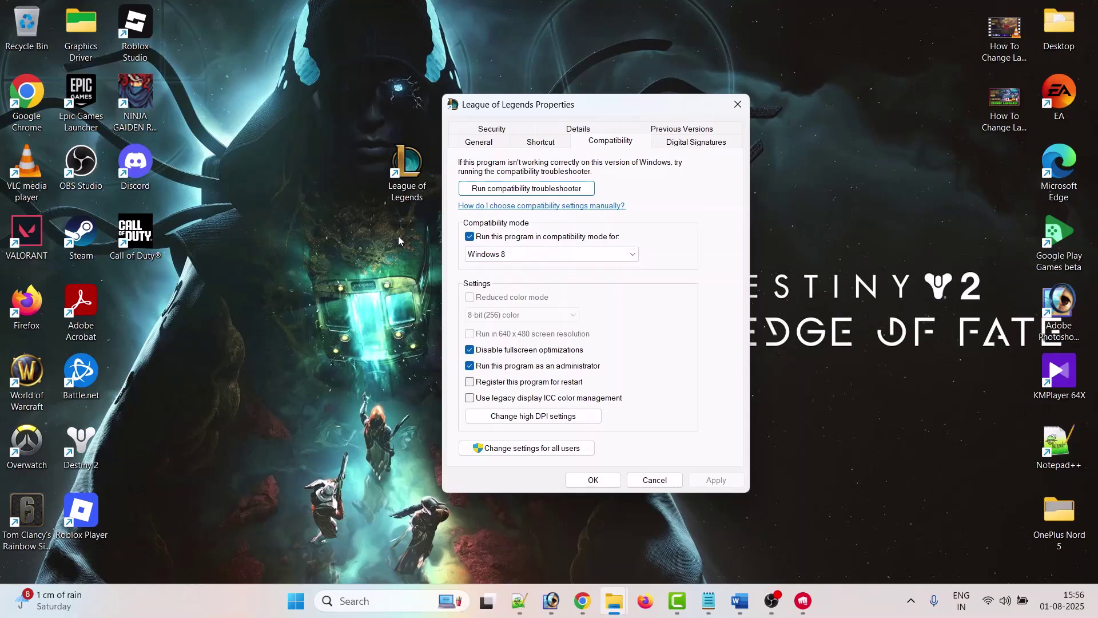
Step: Clear the shortcut's compatibility mode, fullscreen optimization and administrator options, then apply and close its properties
click(469, 237)
click(470, 349)
click(469, 366)
click(711, 479)
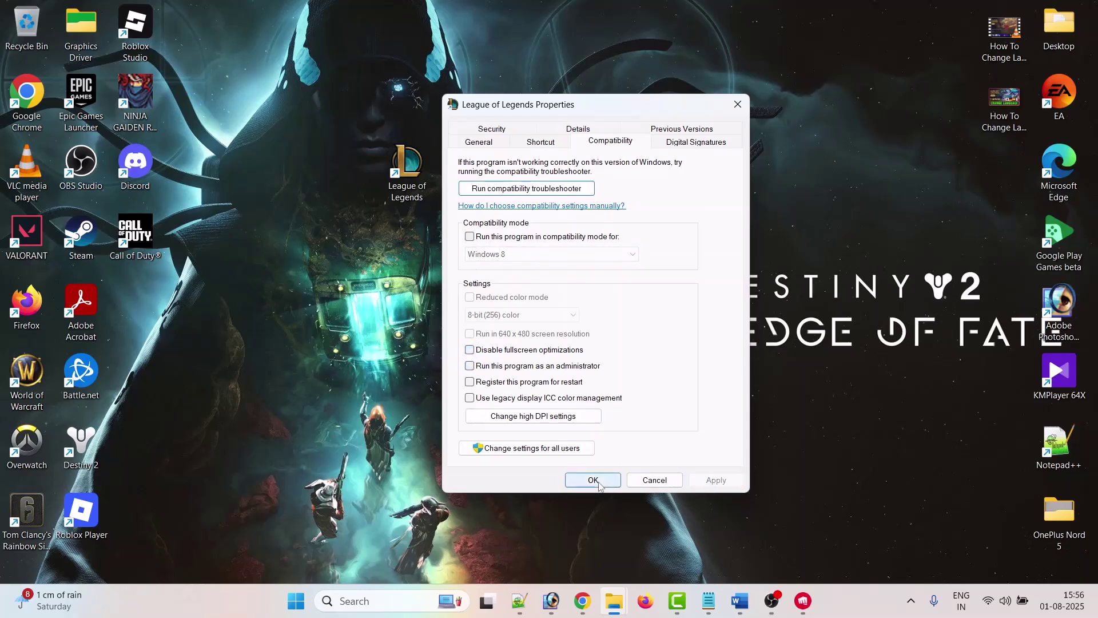
click(595, 484)
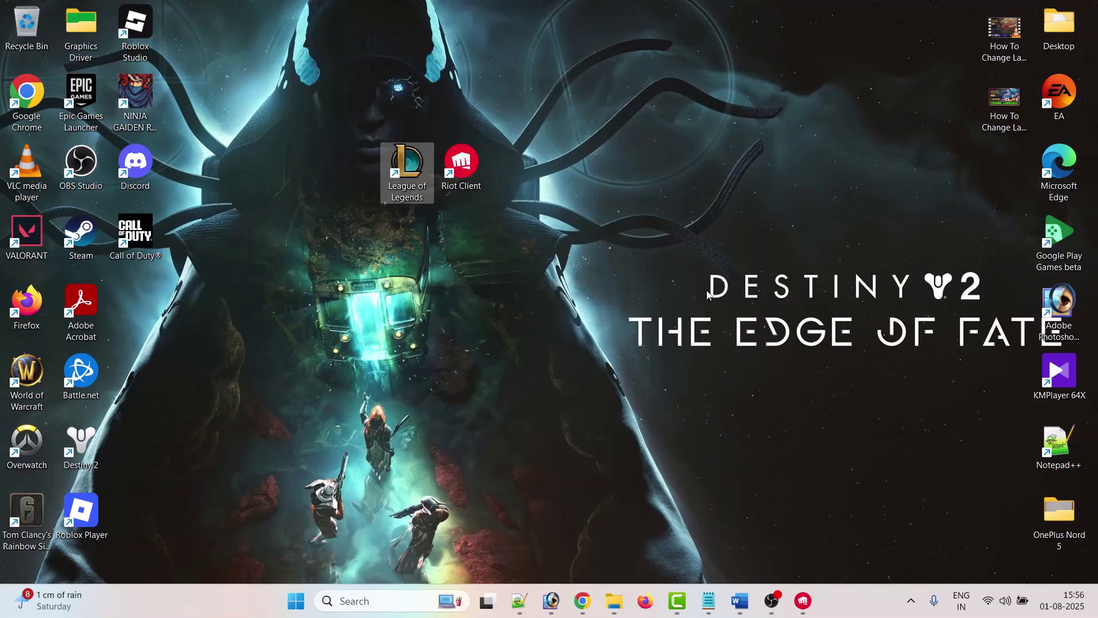
Step: Return to the fix list document at Fix 7, then search Windows for "windows" and open Windows Security
click(738, 600)
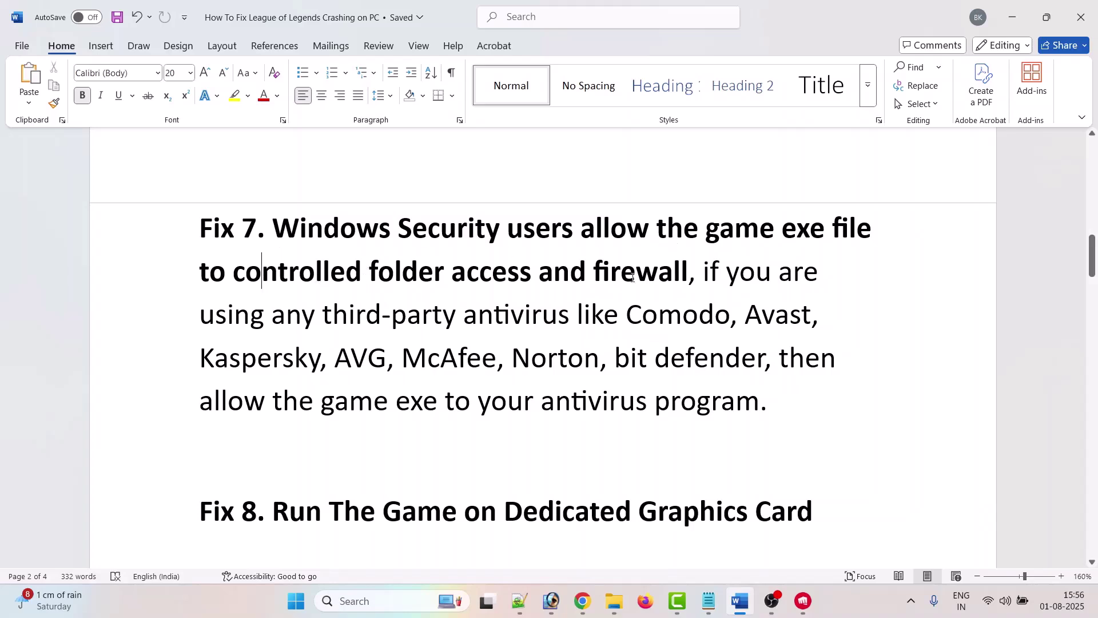
click(377, 605)
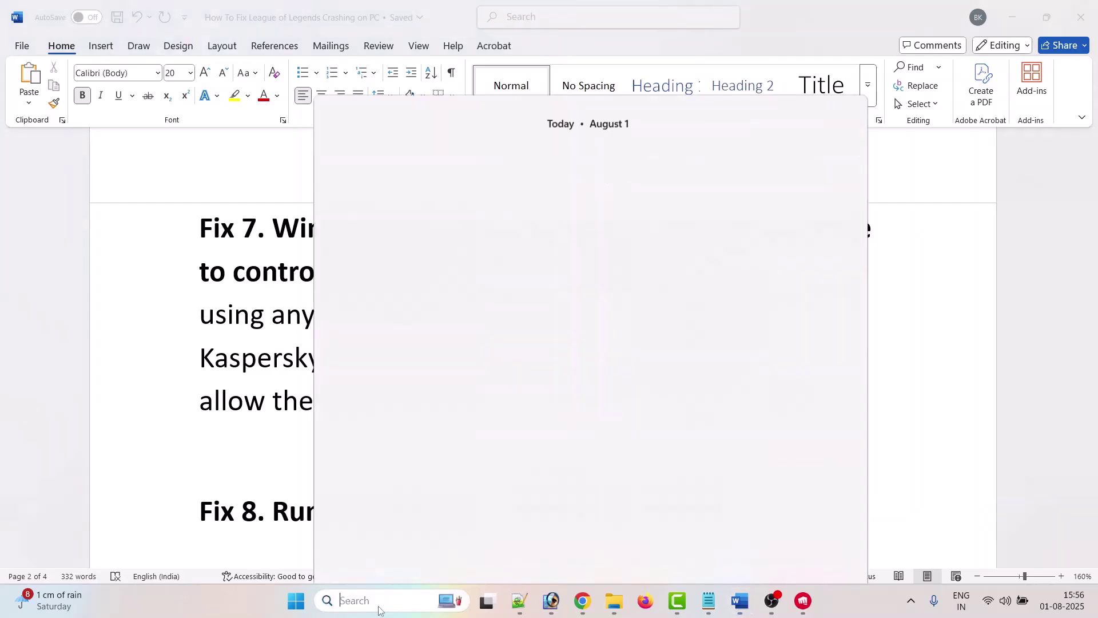
text(windows)
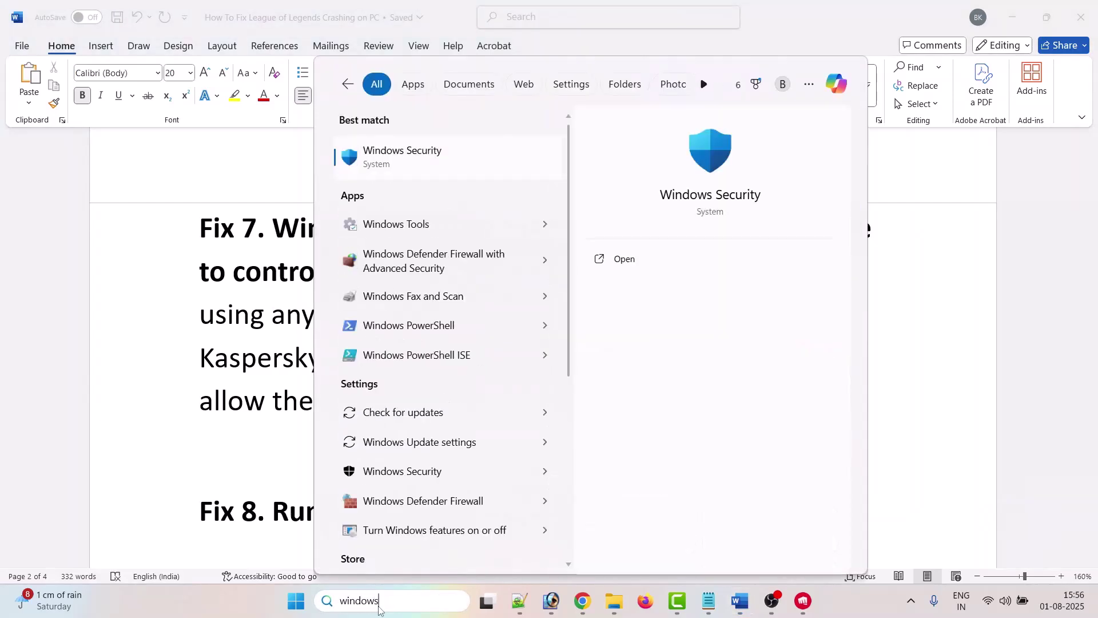
click(660, 259)
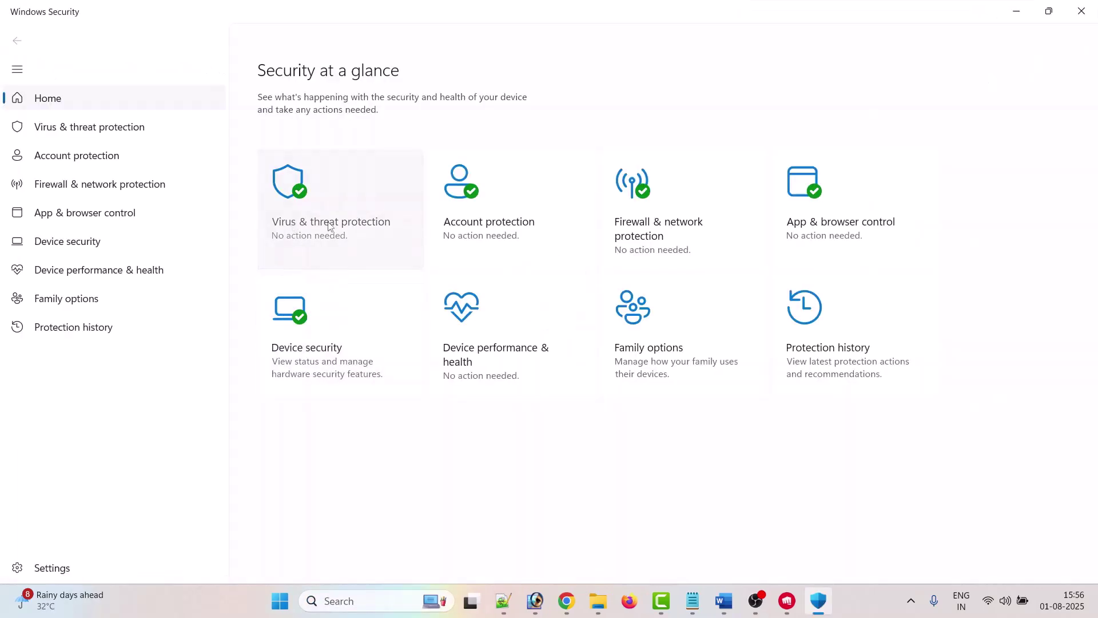
Step: Under virus and threat protection, open ransomware protection's list of apps allowed through Controlled folder access
click(330, 227)
scroll(542, 239, down, 2)
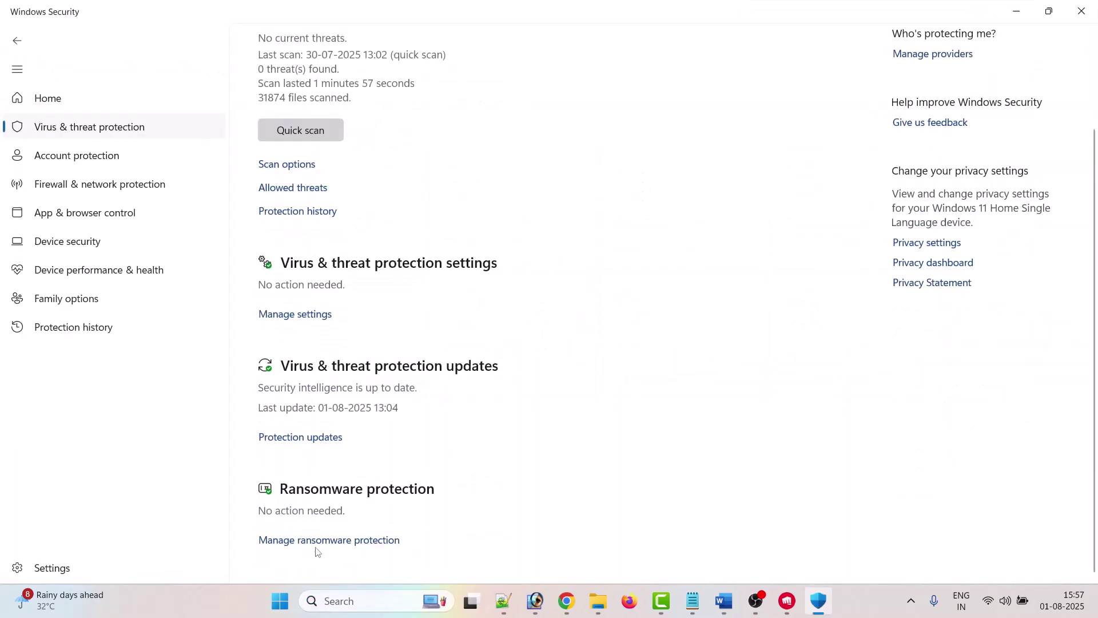
click(344, 540)
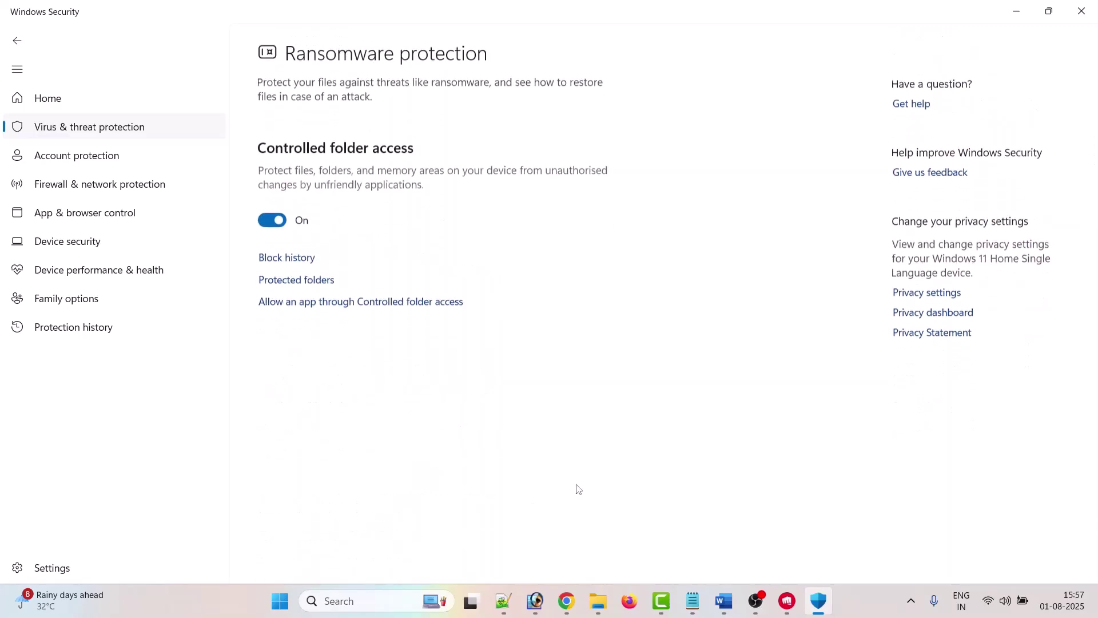
click(360, 301)
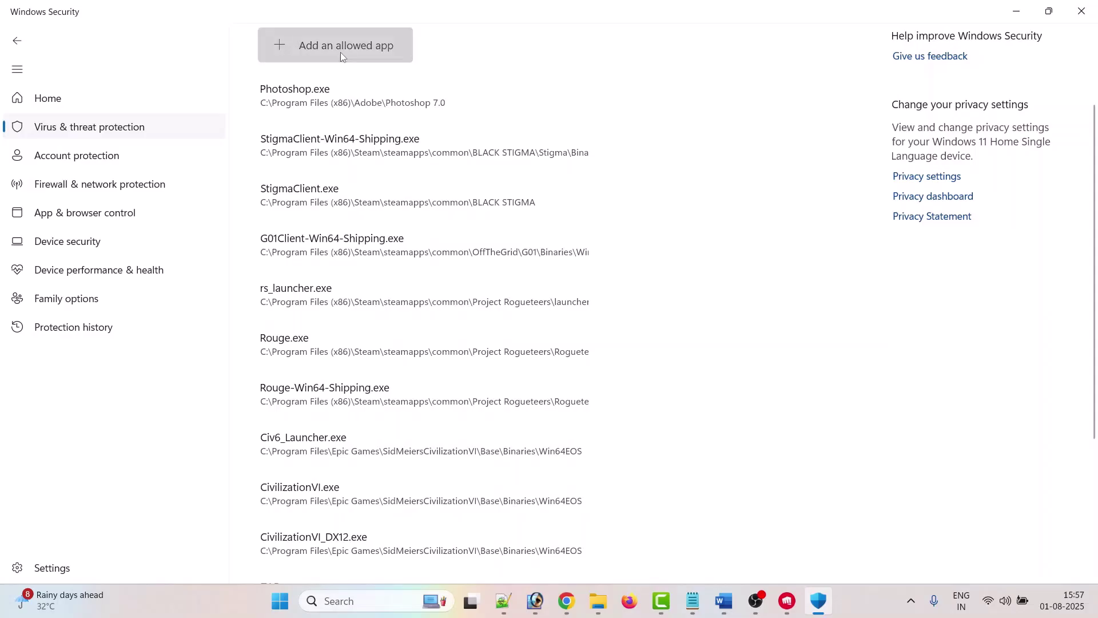
Step: Allow LeagueClient from the Riot Games\League of Legends folder on Backup Plus (E:) through Controlled folder access
click(340, 52)
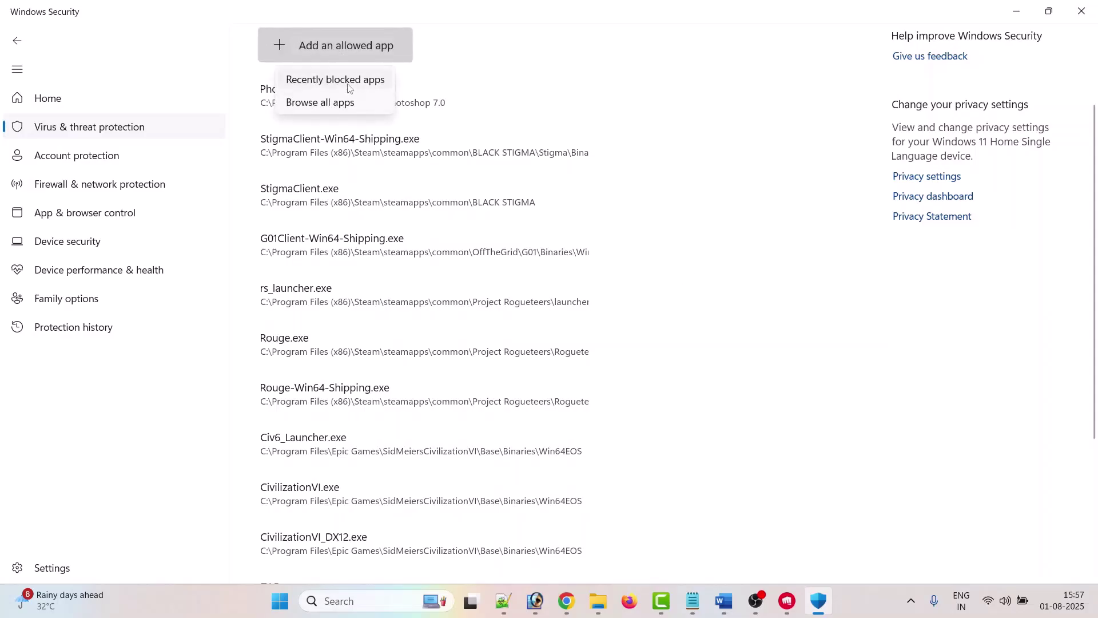
click(333, 106)
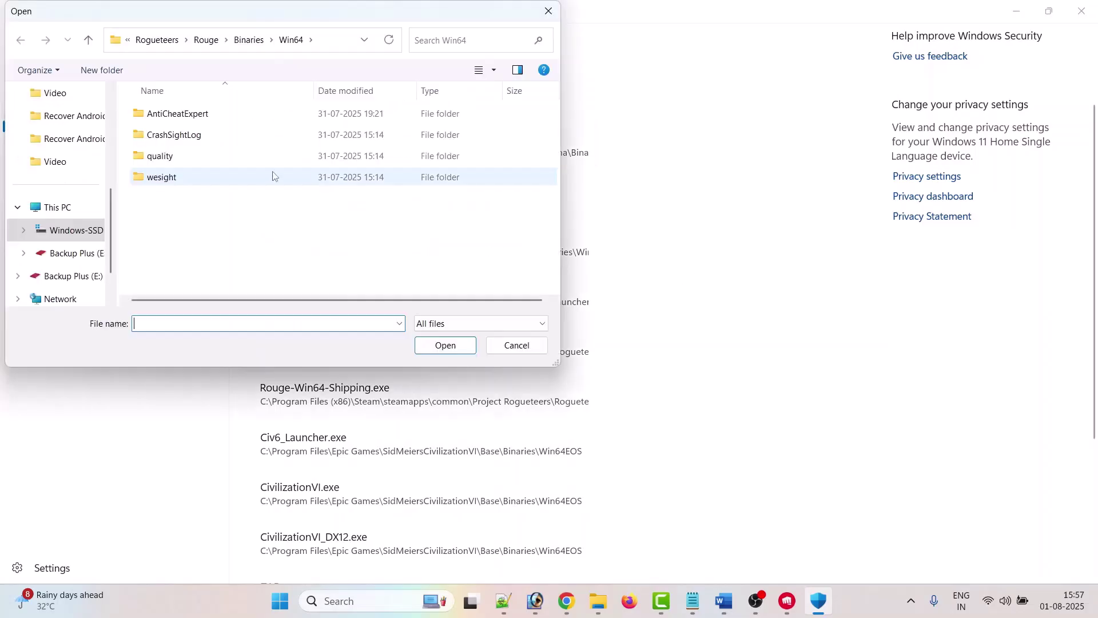
click(80, 253)
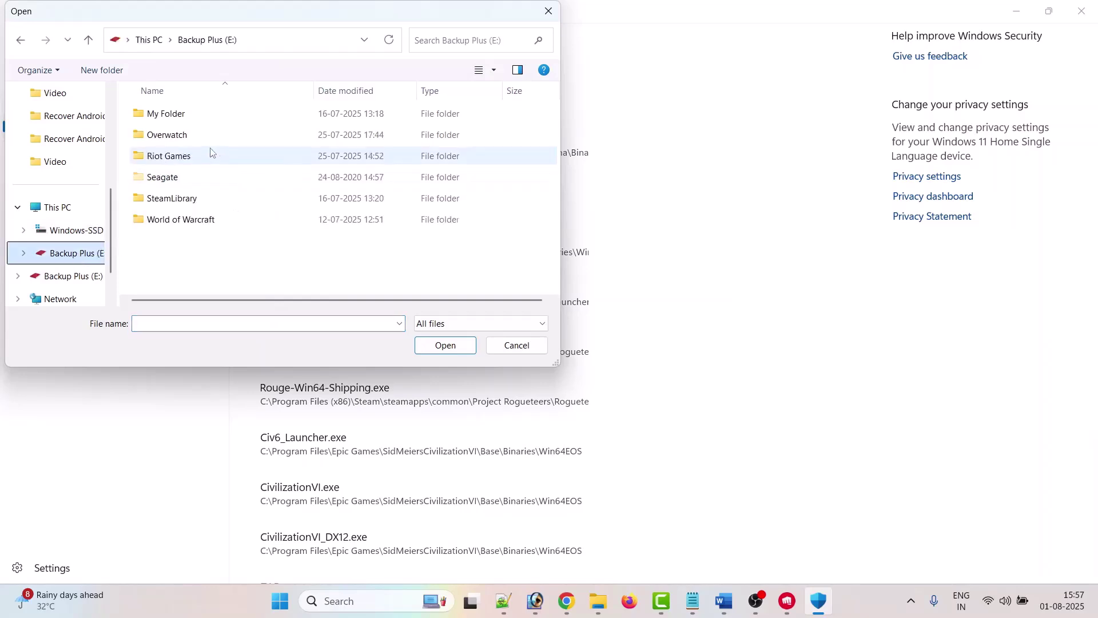
double_click(185, 160)
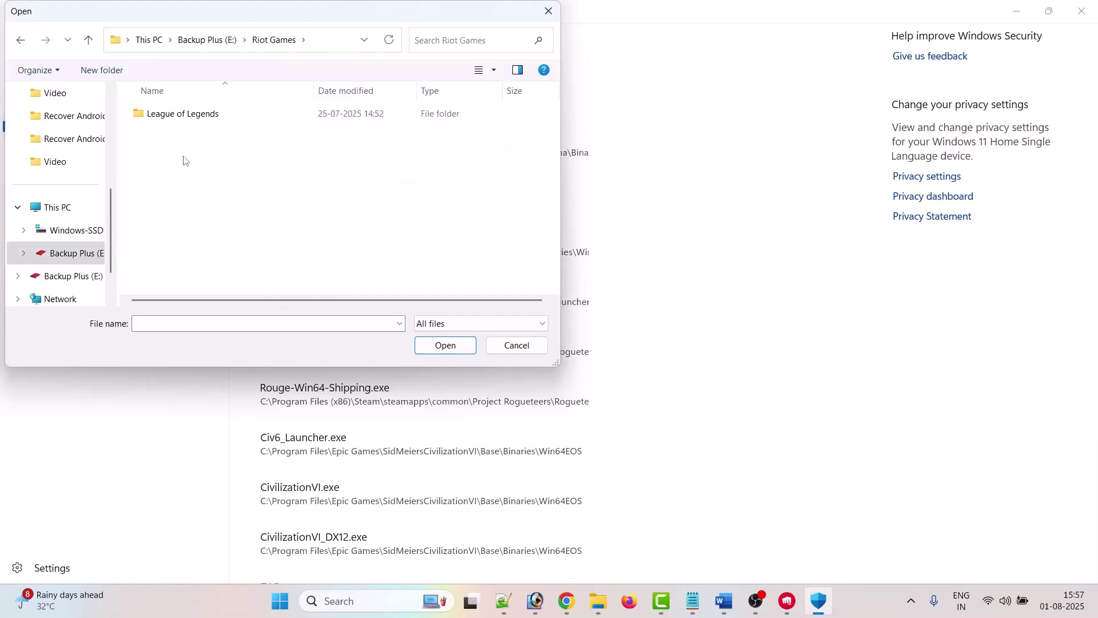
double_click(188, 114)
scroll(167, 223, down, 1)
click(167, 227)
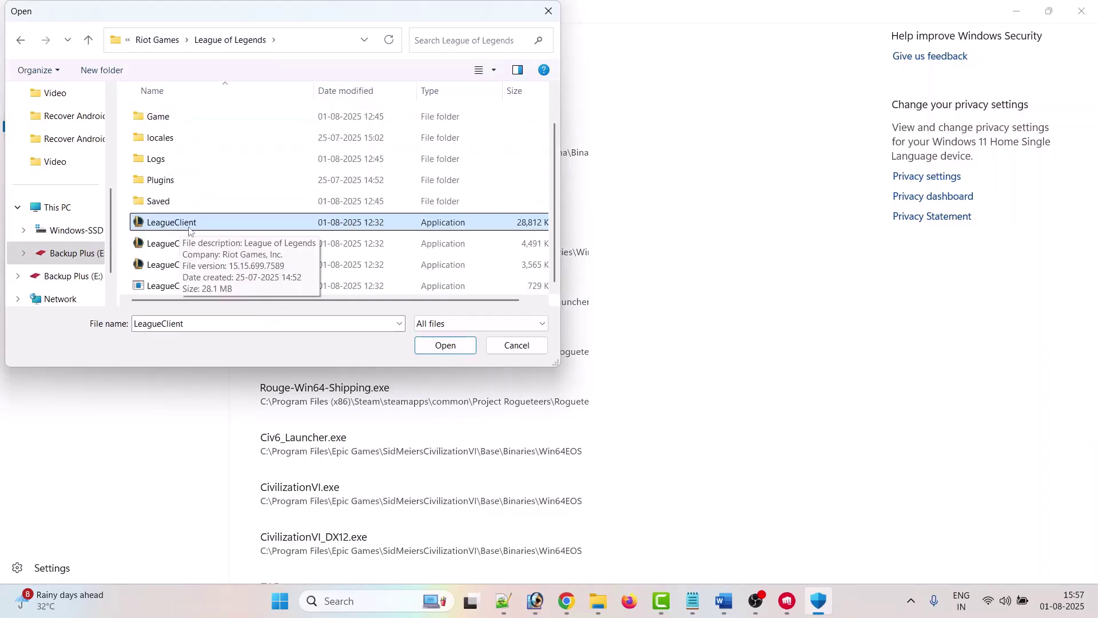
click(447, 346)
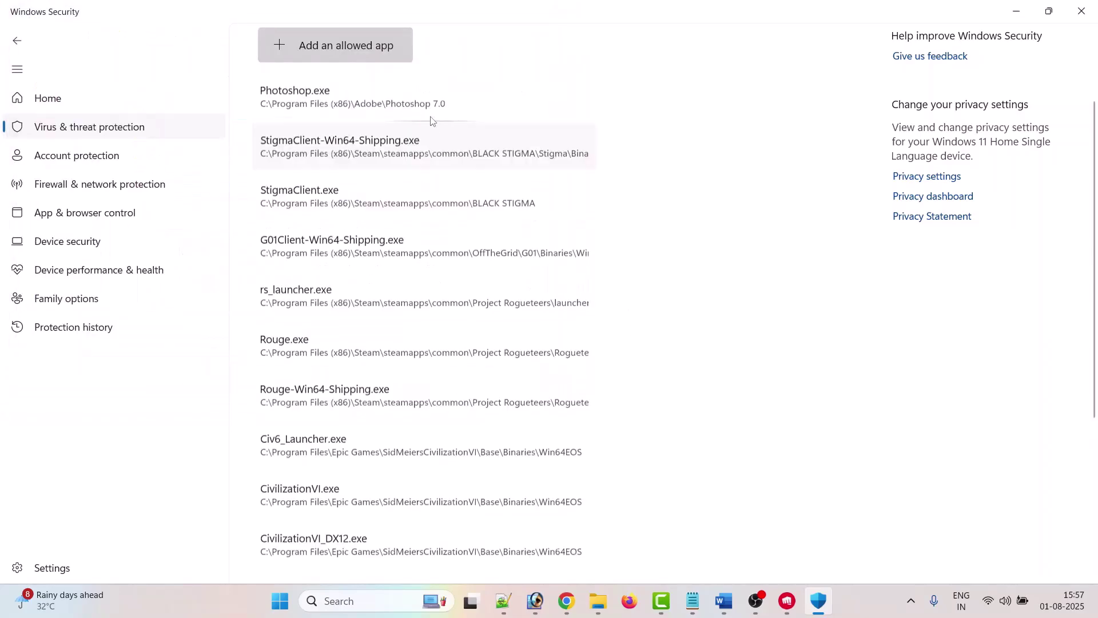
Step: Add LeagueClientUx from the League of Legends folder to the apps allowed through Controlled folder access
click(343, 46)
click(337, 102)
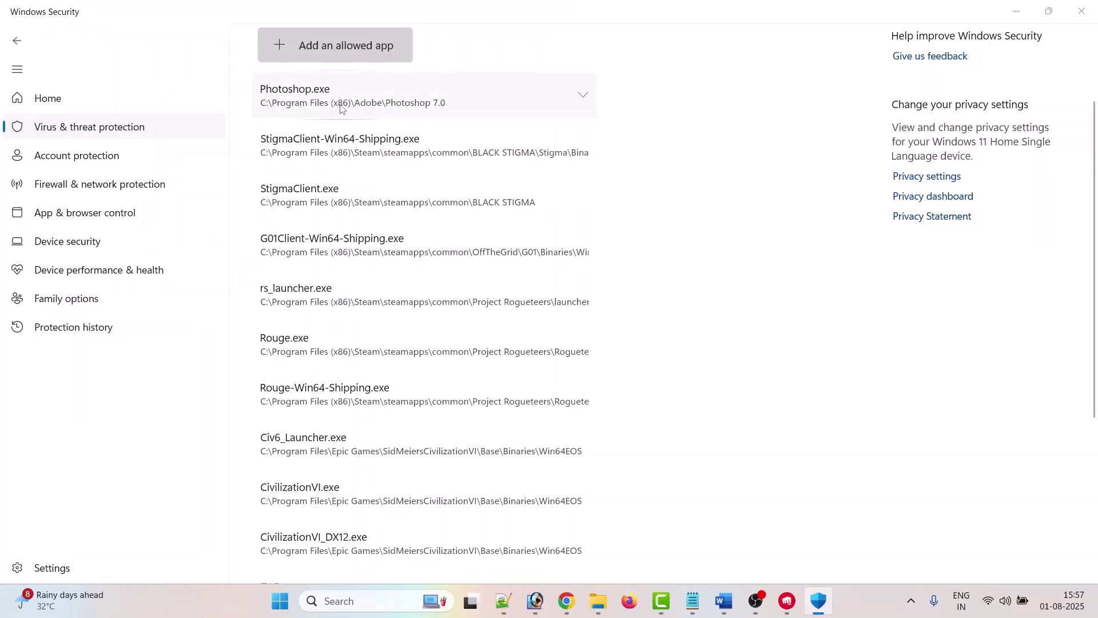
scroll(330, 238, down, 1)
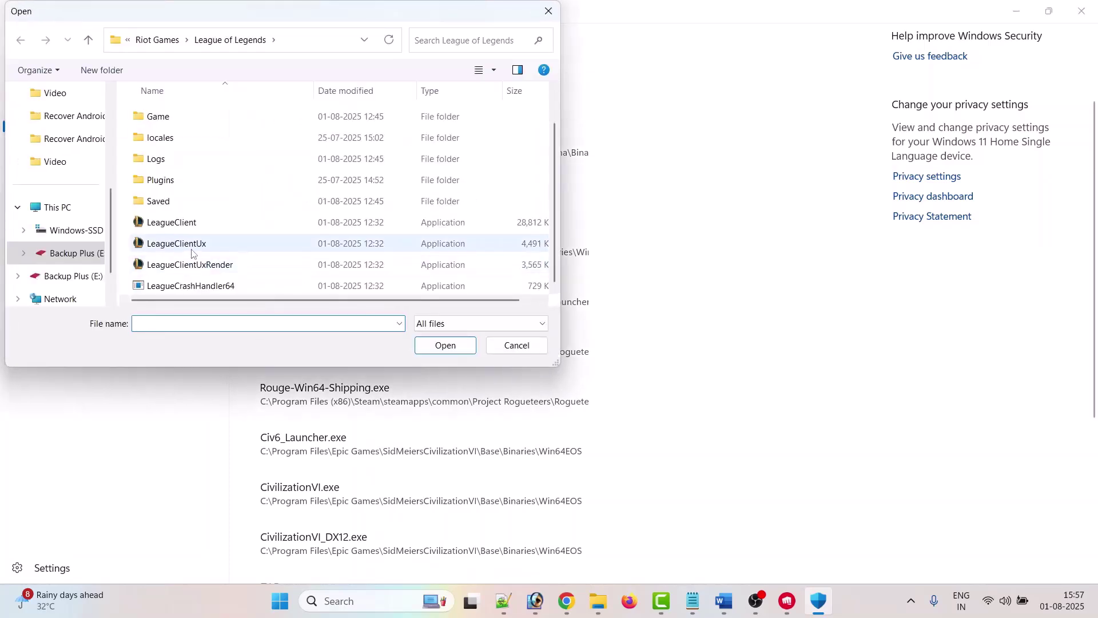
click(201, 244)
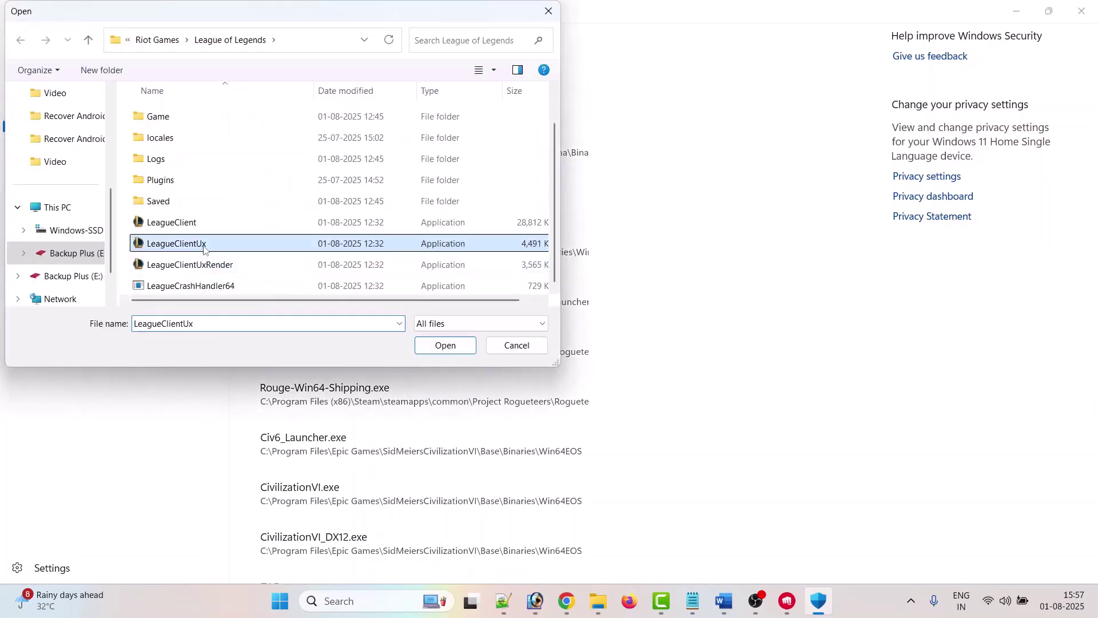
click(444, 346)
Step: Add LeagueClientUxRender from the League of Legends folder to the apps allowed through Controlled folder access
click(332, 49)
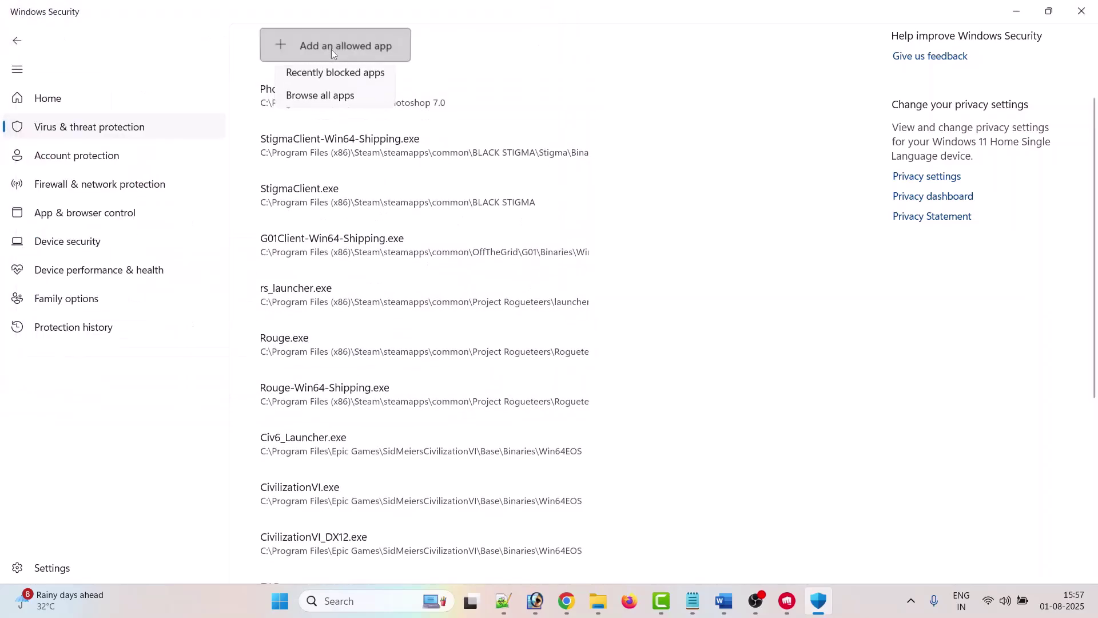
click(326, 103)
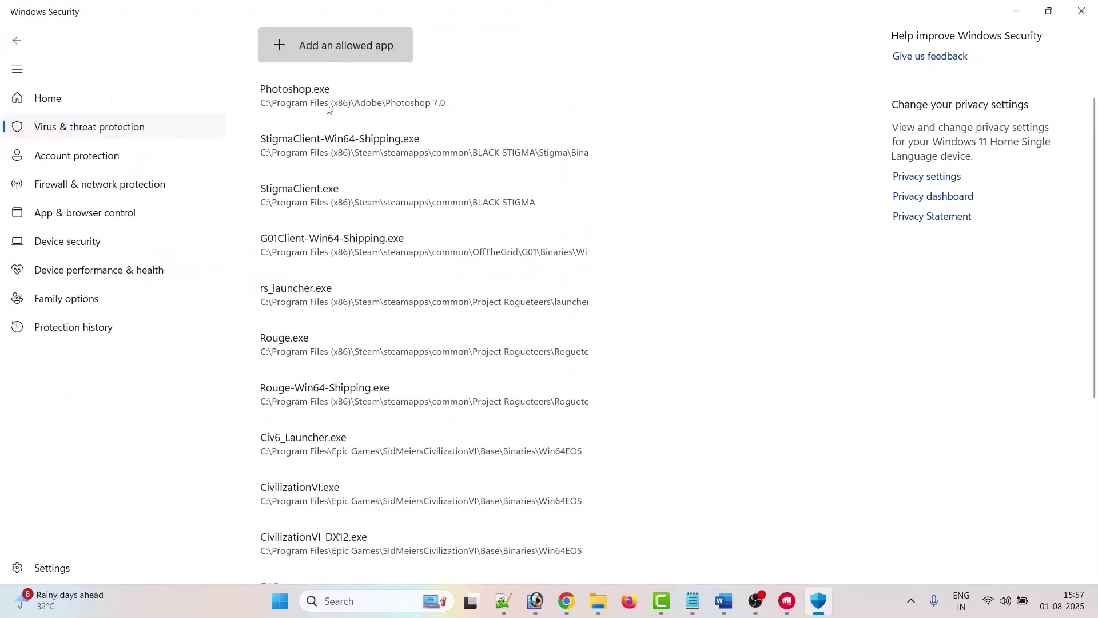
scroll(275, 244, down, 2)
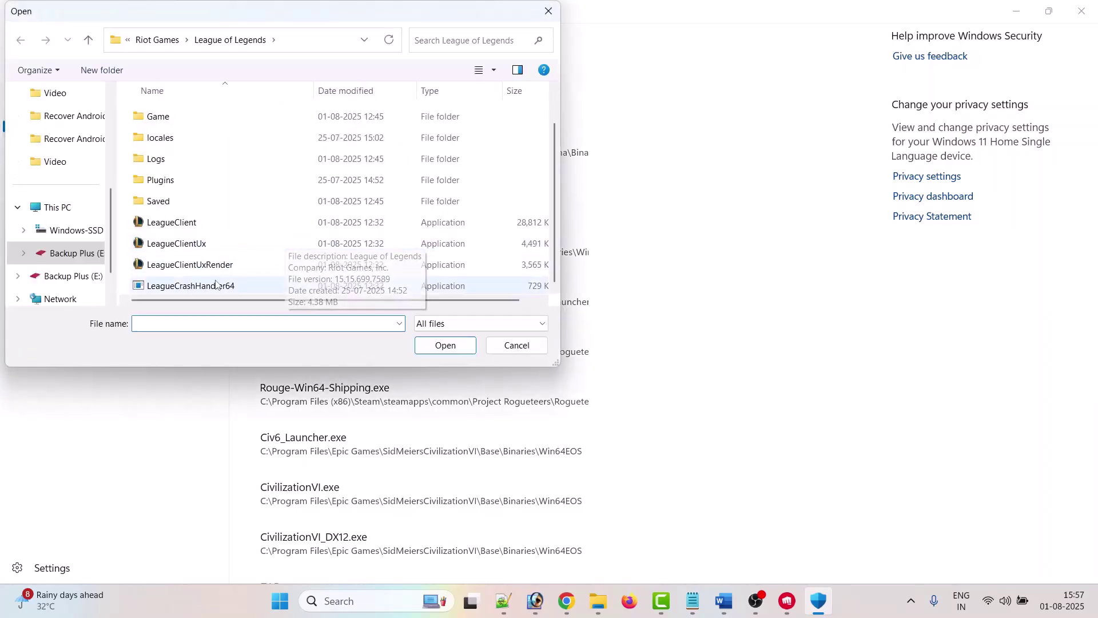
click(224, 271)
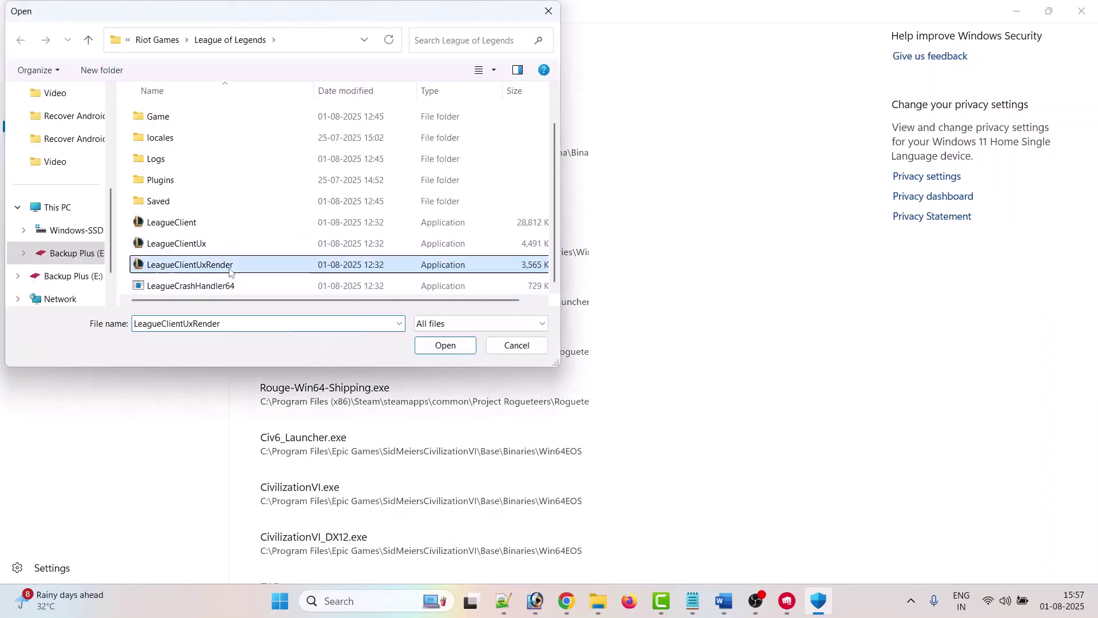
click(444, 346)
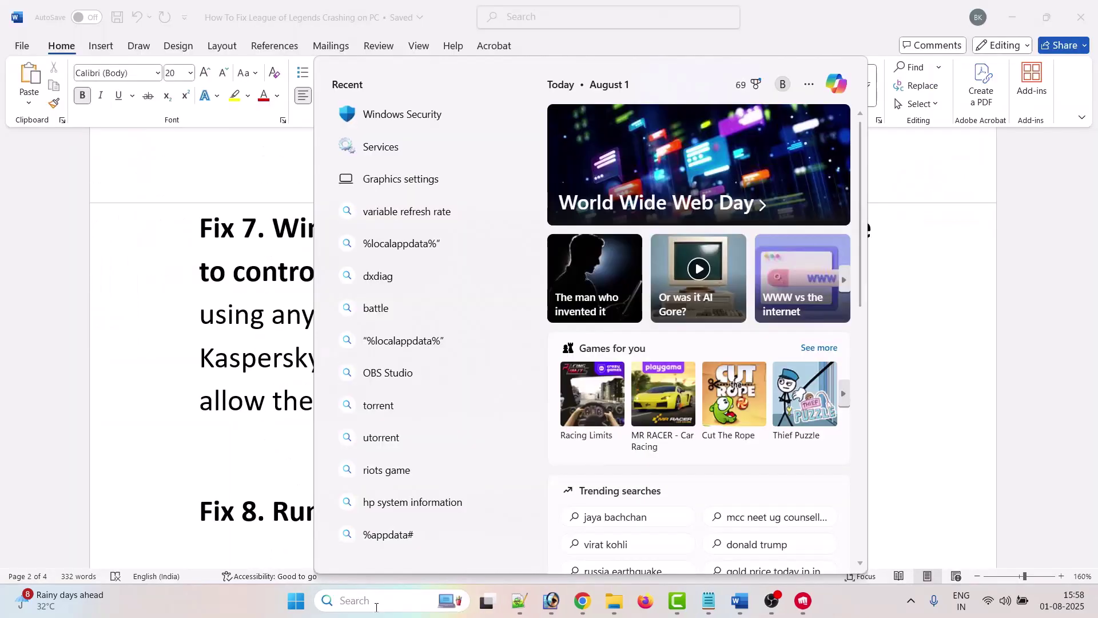
Step: Reopen Windows Security, go to the firewall's allowed apps list and unlock its settings for changes
text(windows)
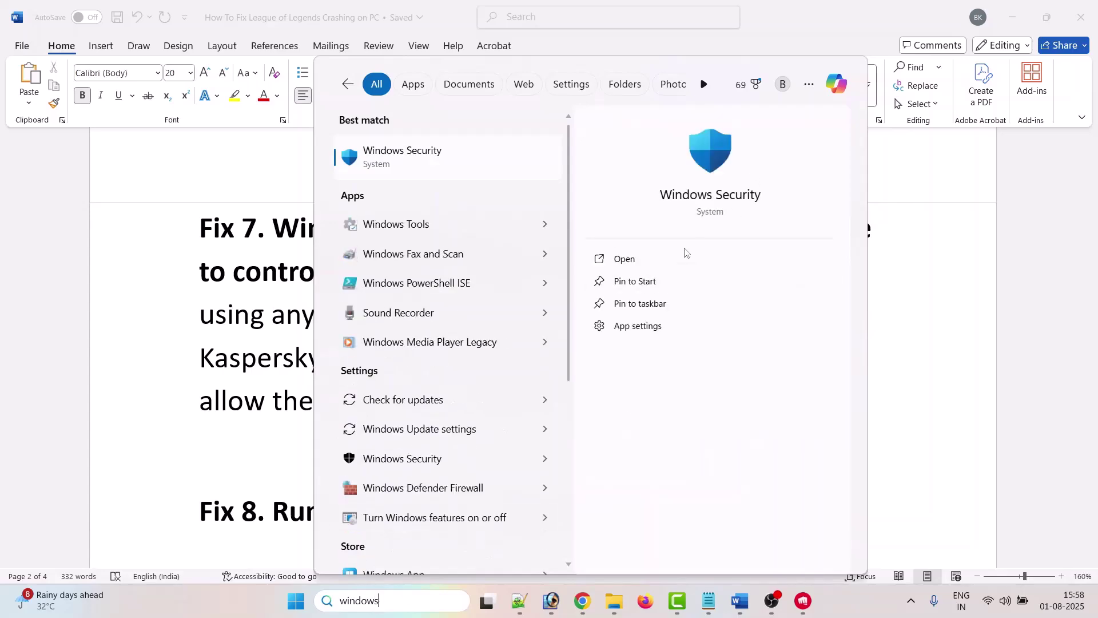
click(648, 255)
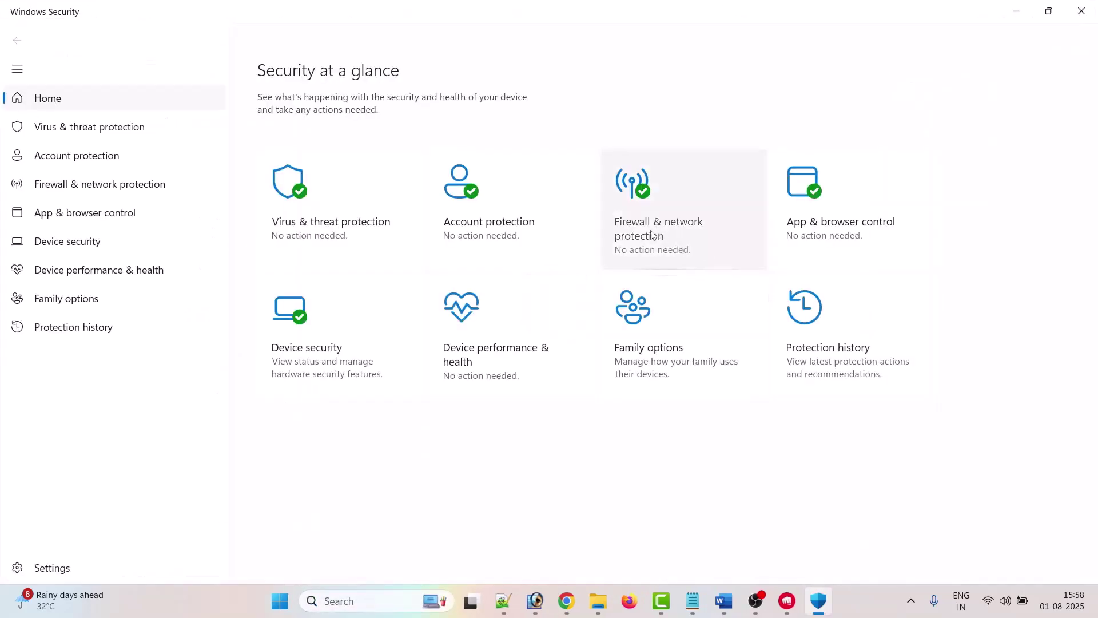
click(661, 237)
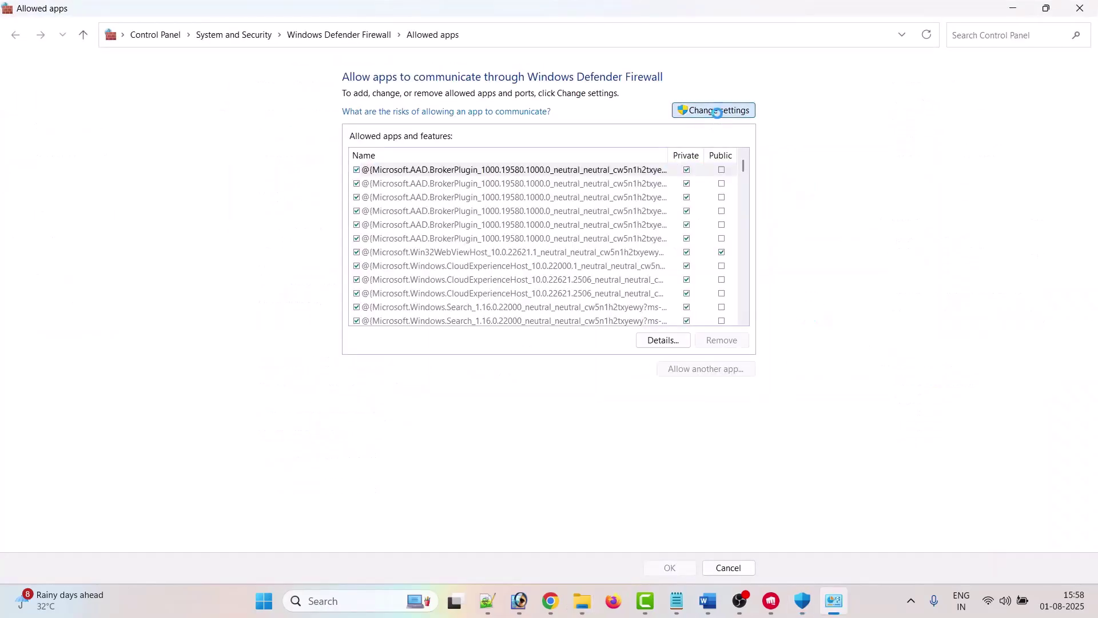
click(712, 110)
Step: Add LeagueClient from E:\Riot Games\League of Legends to the firewall's allowed apps and allow League of Legends on private networks
click(736, 372)
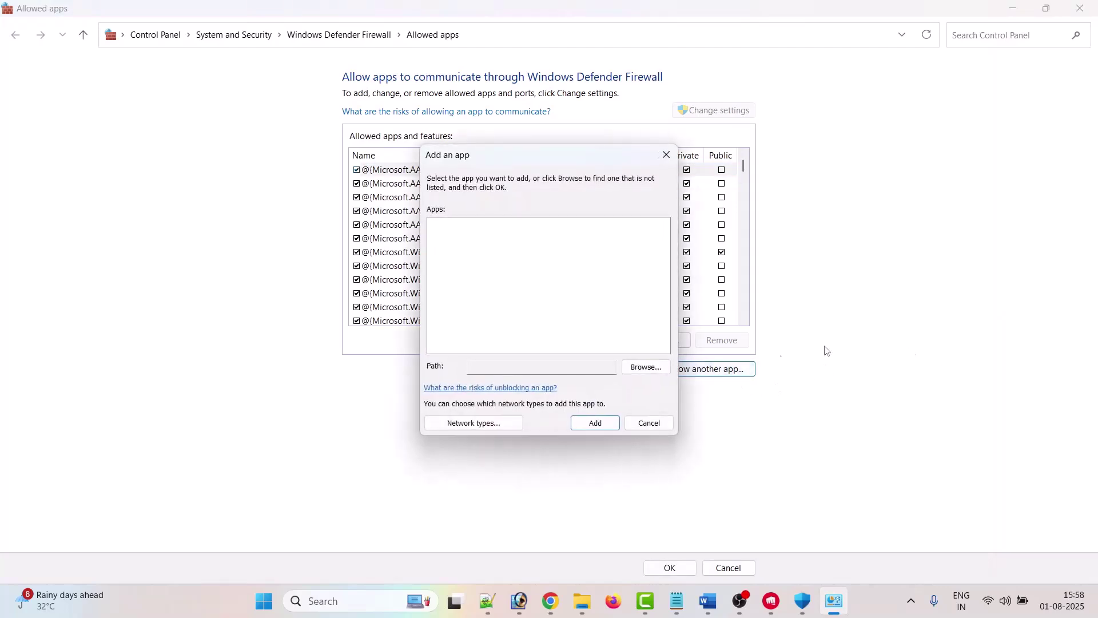
key(Return)
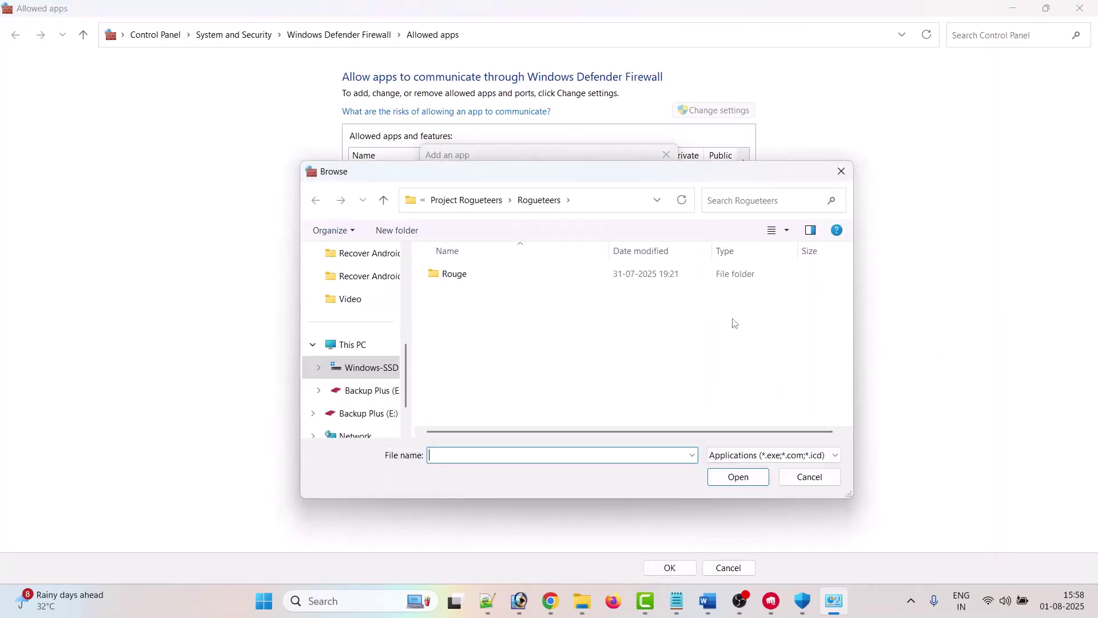
click(353, 345)
click(691, 297)
double_click(691, 296)
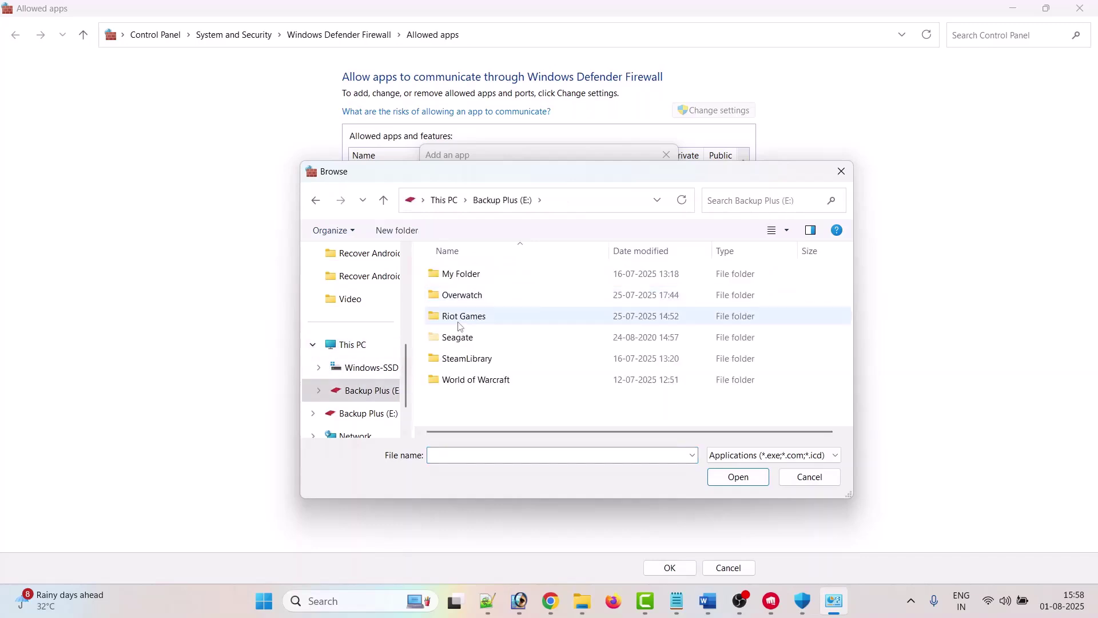
double_click(496, 324)
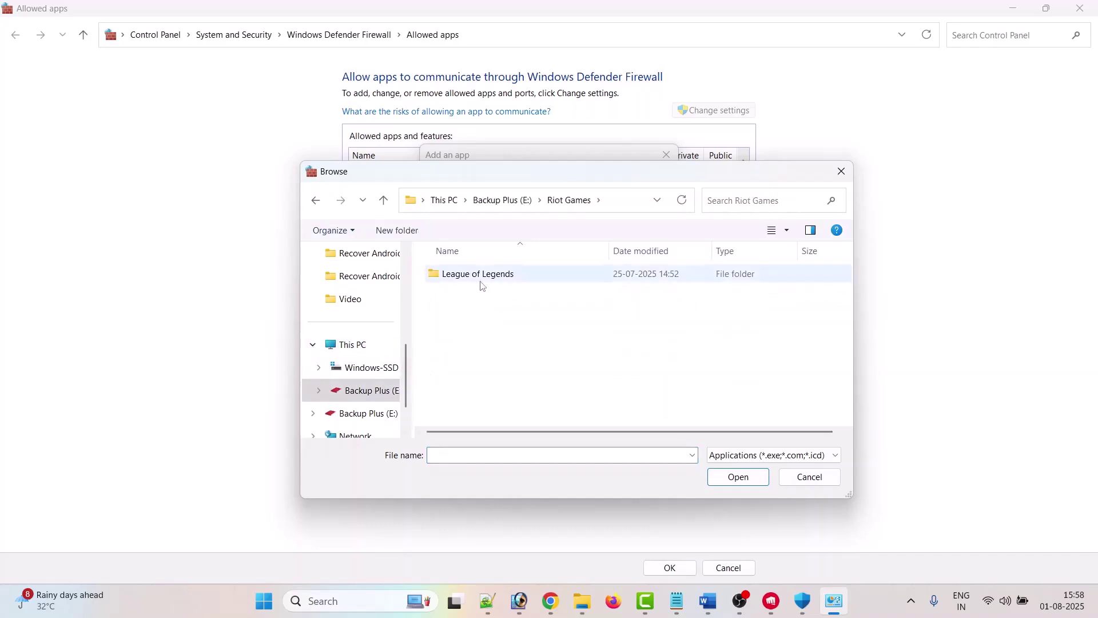
double_click(505, 281)
scroll(503, 283, down, 1)
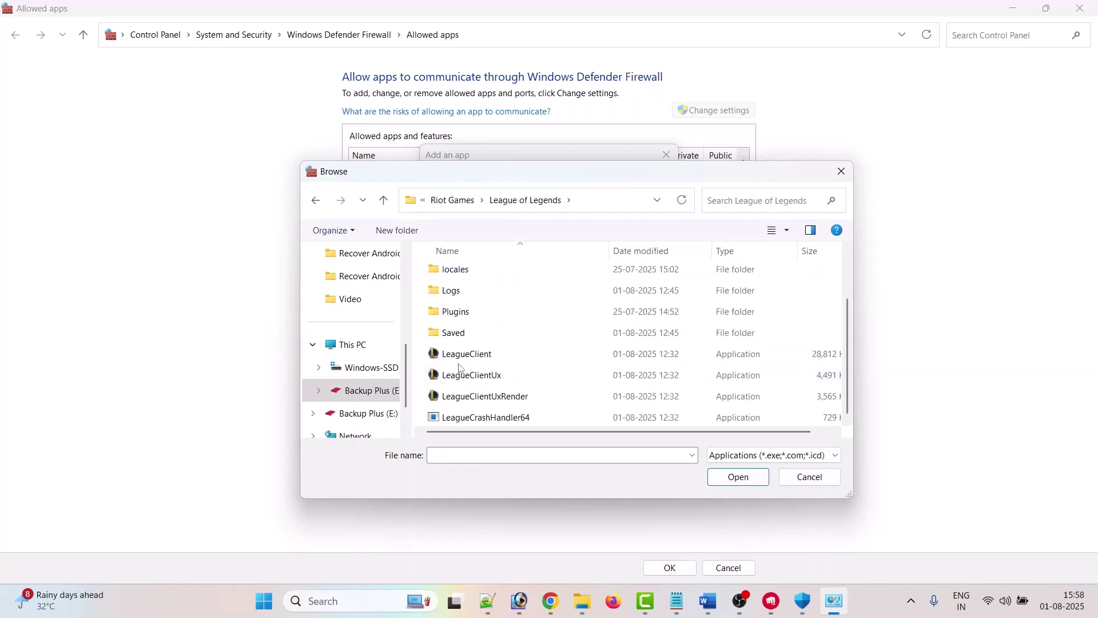
click(486, 354)
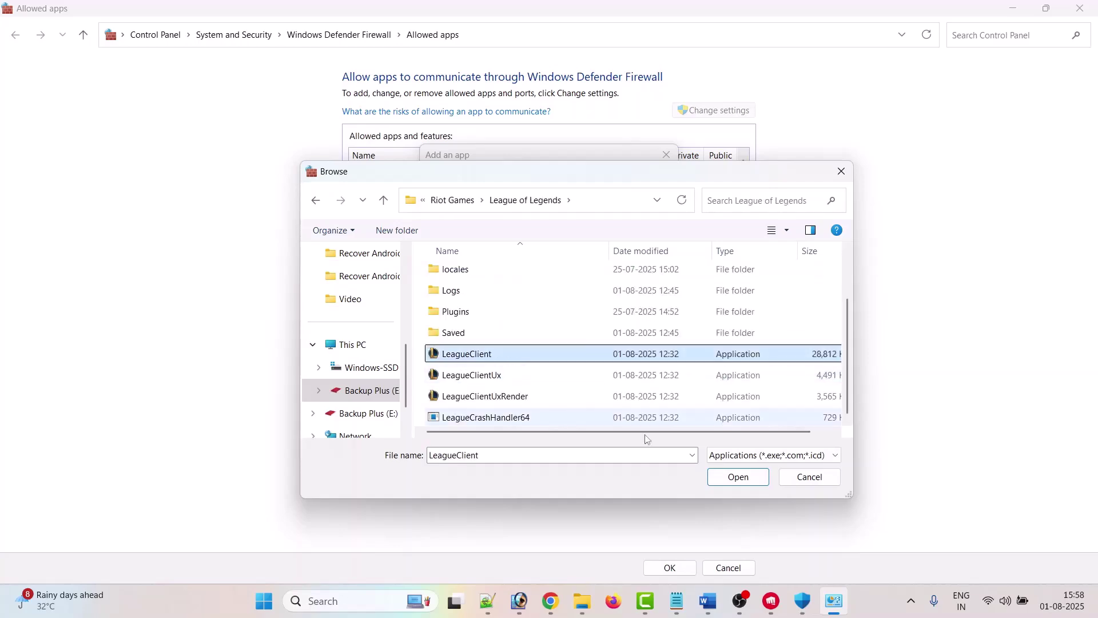
click(738, 477)
click(593, 423)
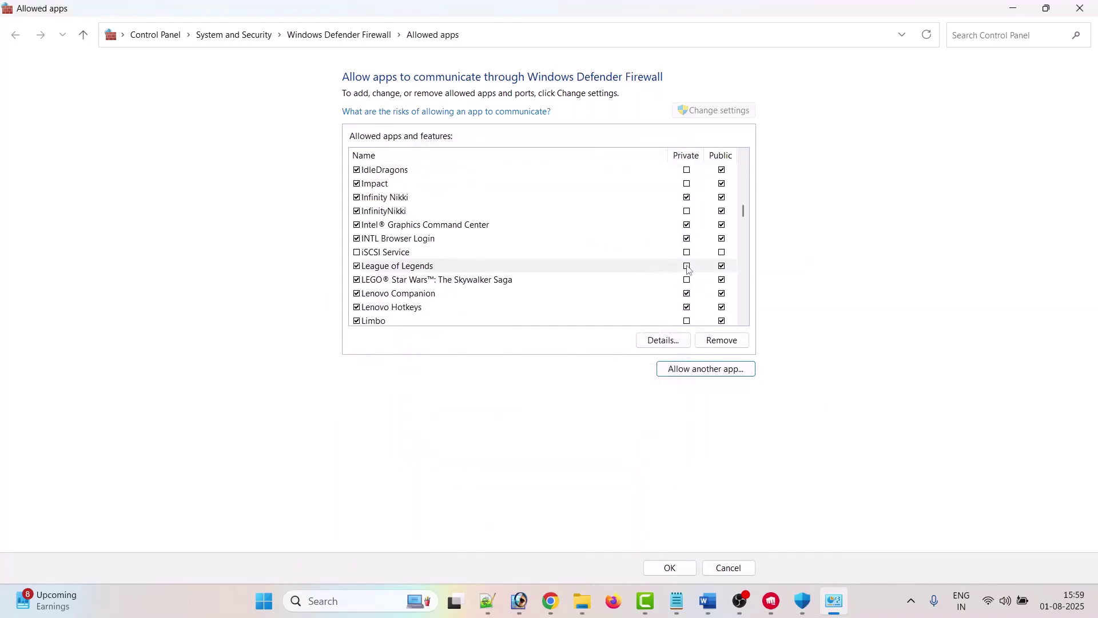
click(687, 266)
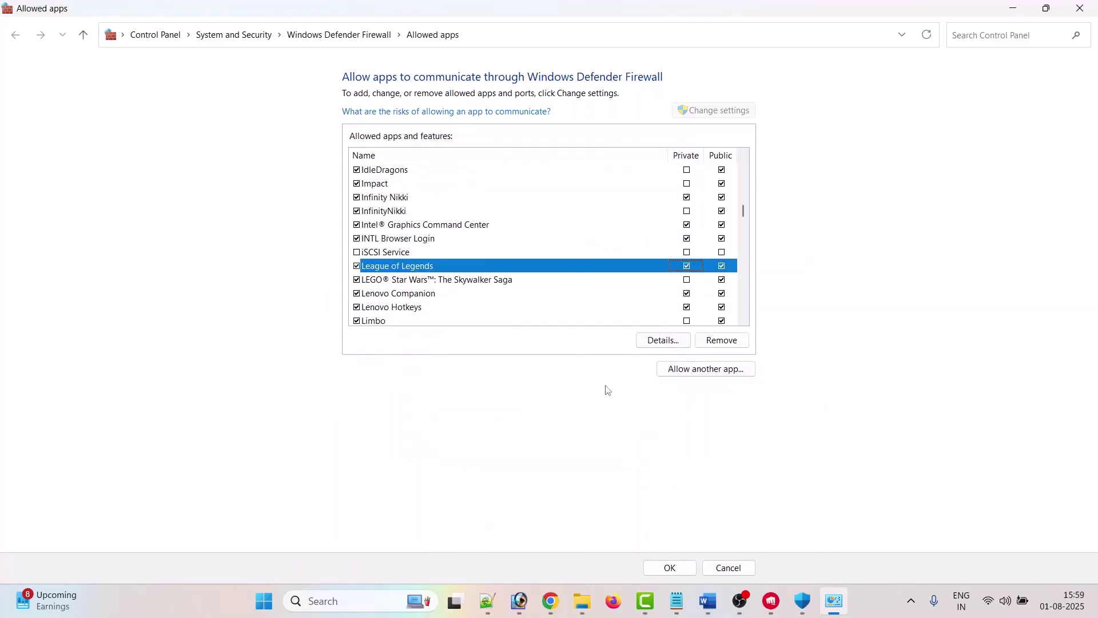
Step: Add LeagueClientUx from the League of Legends folder to the firewall's allowed apps
click(717, 372)
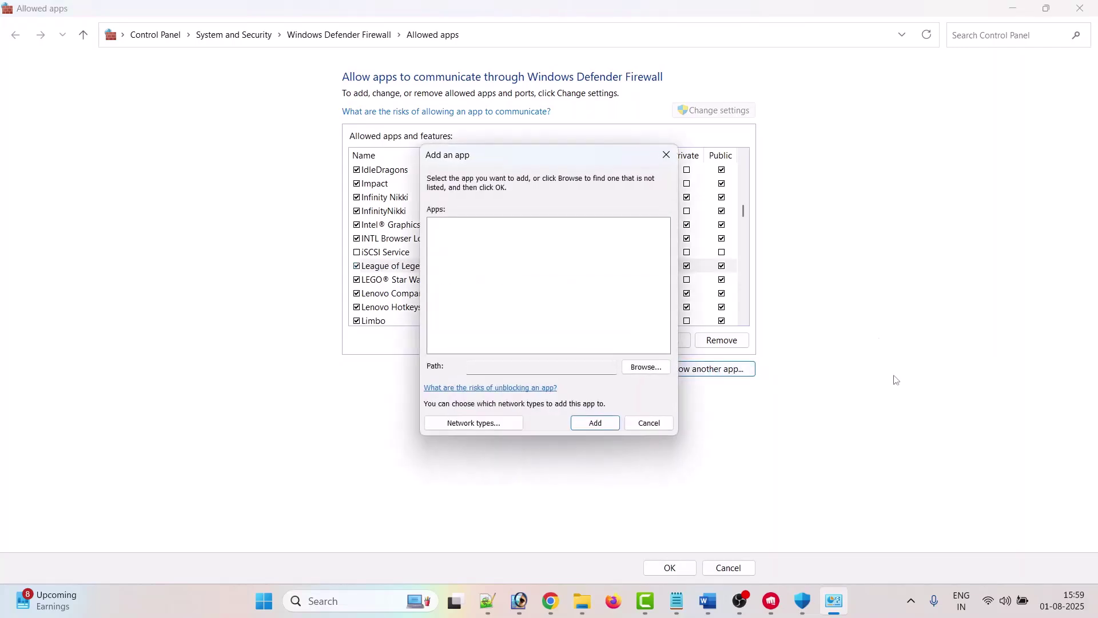
click(661, 368)
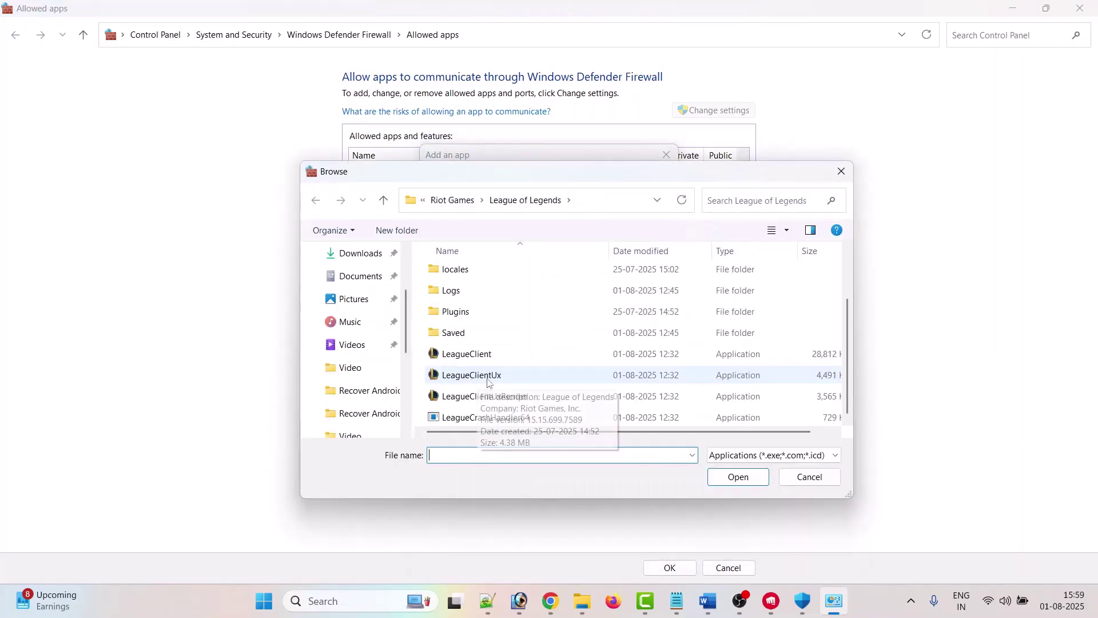
click(488, 377)
click(737, 475)
click(592, 426)
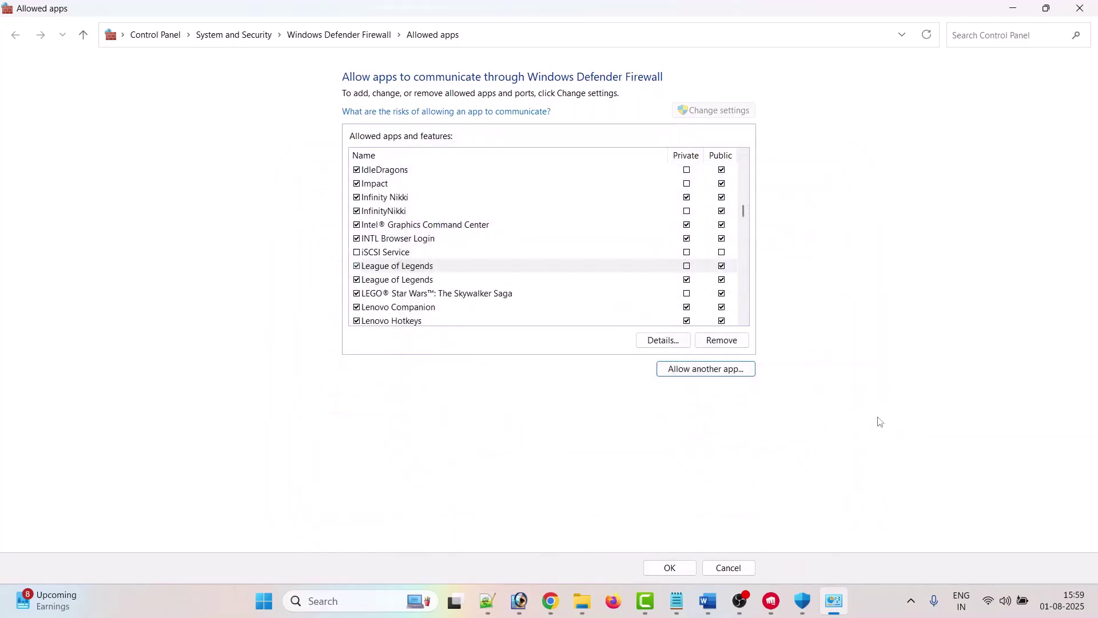
Step: Add LeagueClientUxRender to the firewall's allowed apps, allow the added League of Legends entries on private networks, and save the changes
click(687, 267)
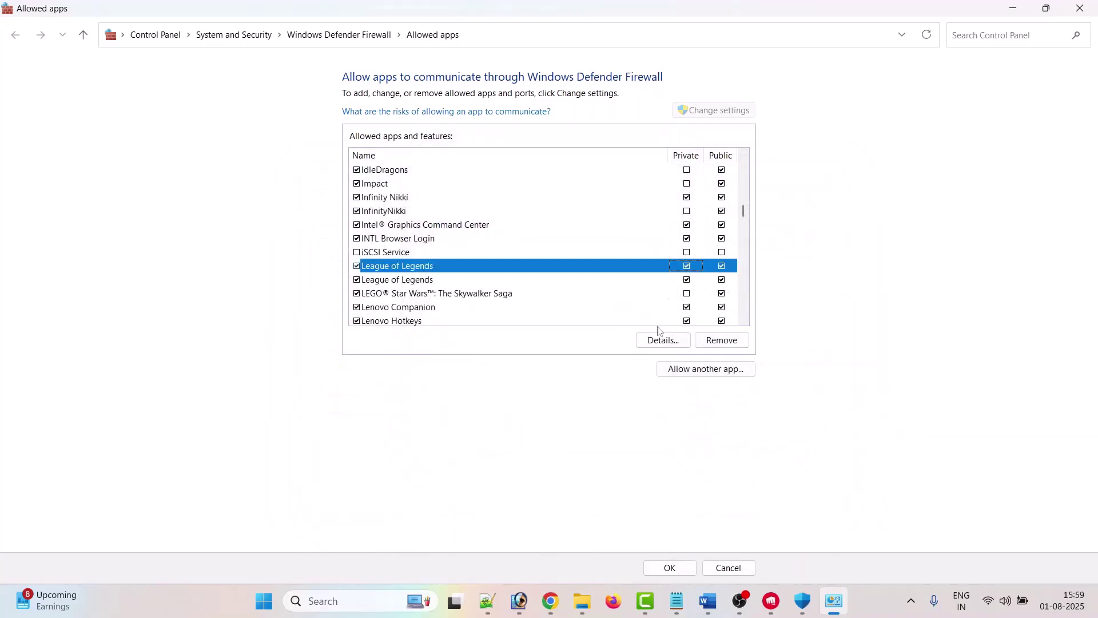
click(725, 376)
click(645, 370)
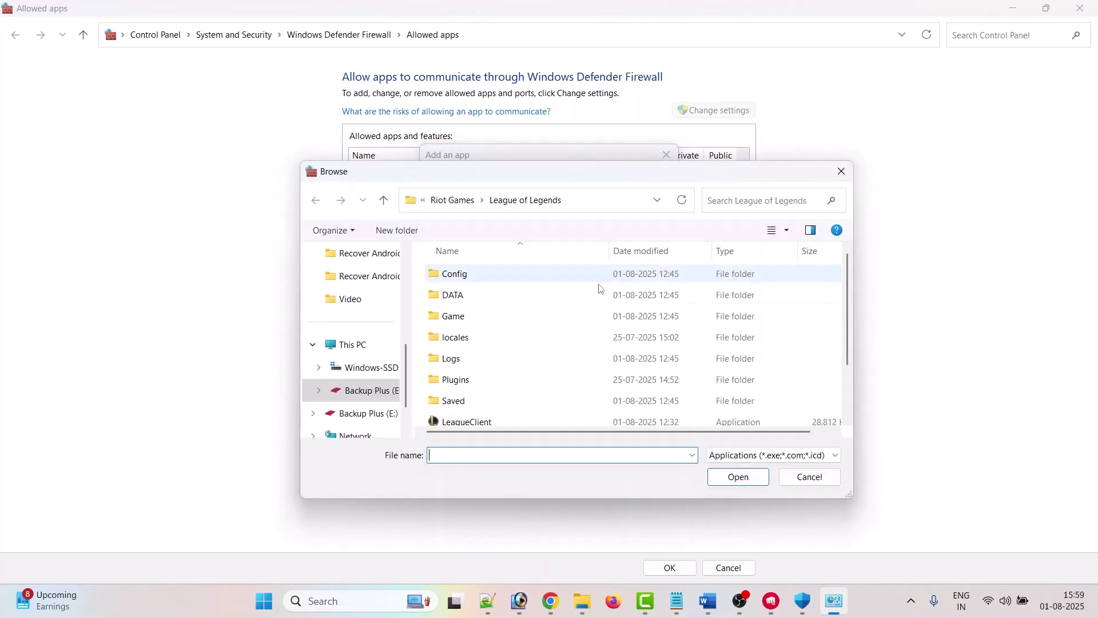
scroll(629, 276, down, 2)
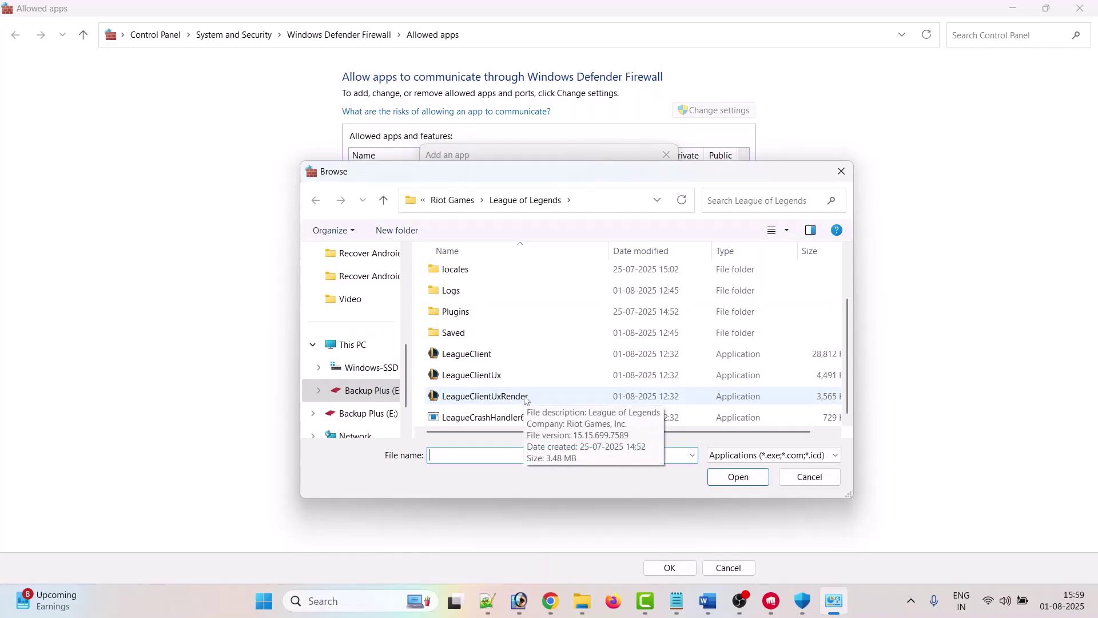
click(526, 398)
click(738, 477)
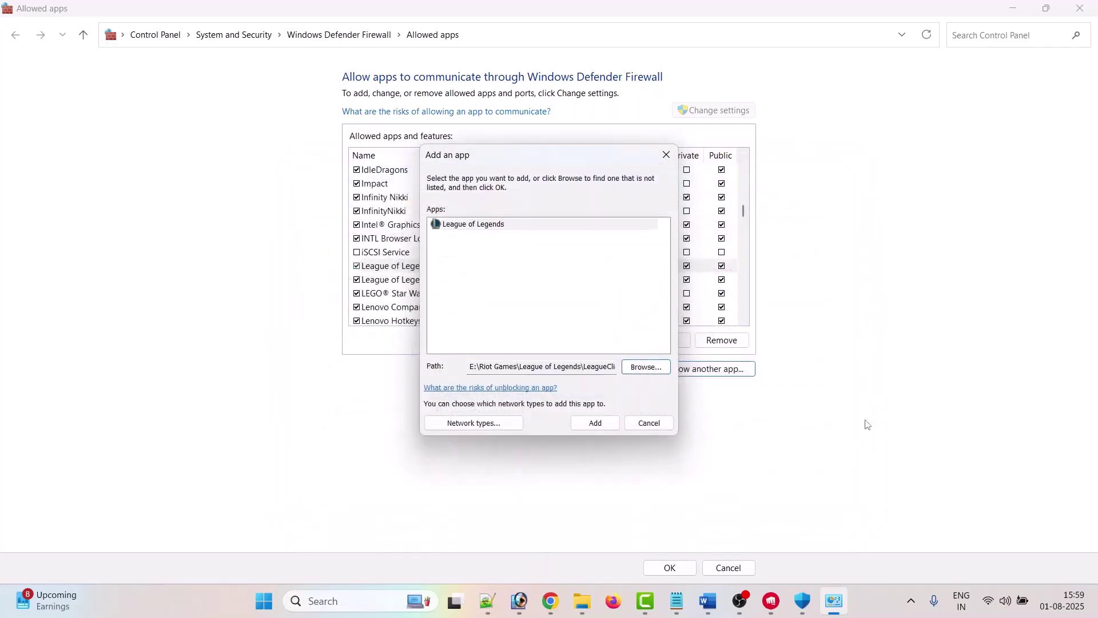
click(595, 423)
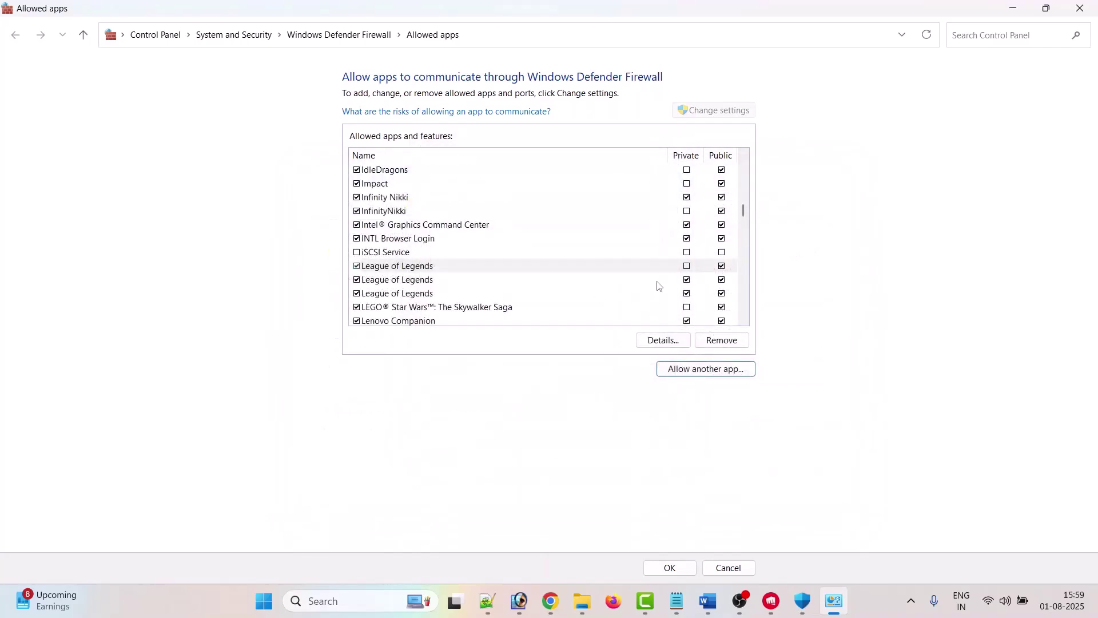
click(687, 266)
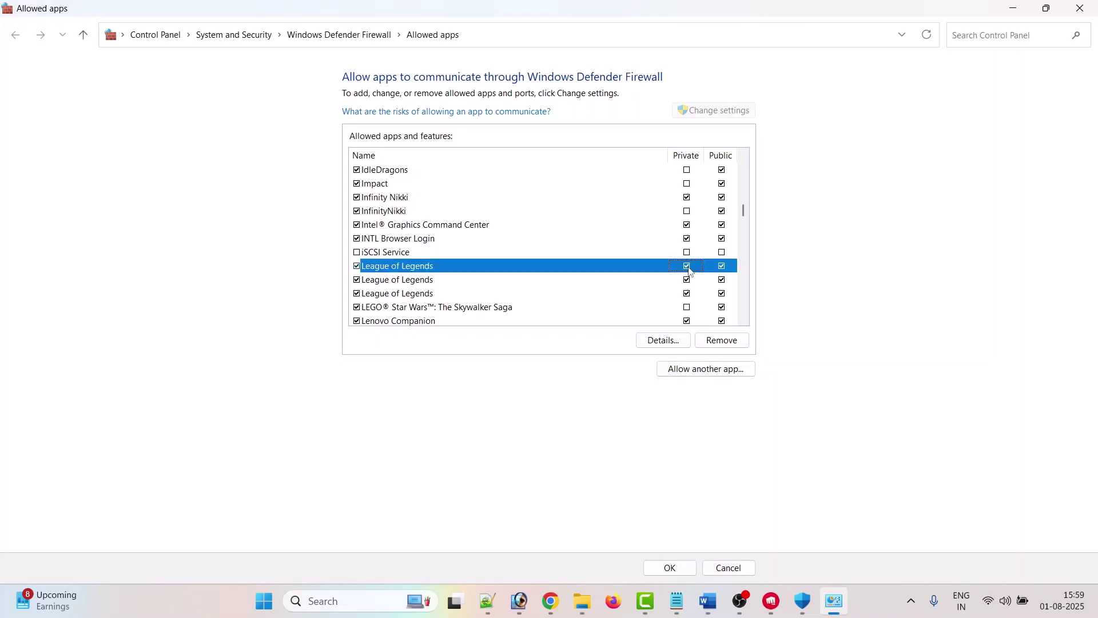
click(666, 568)
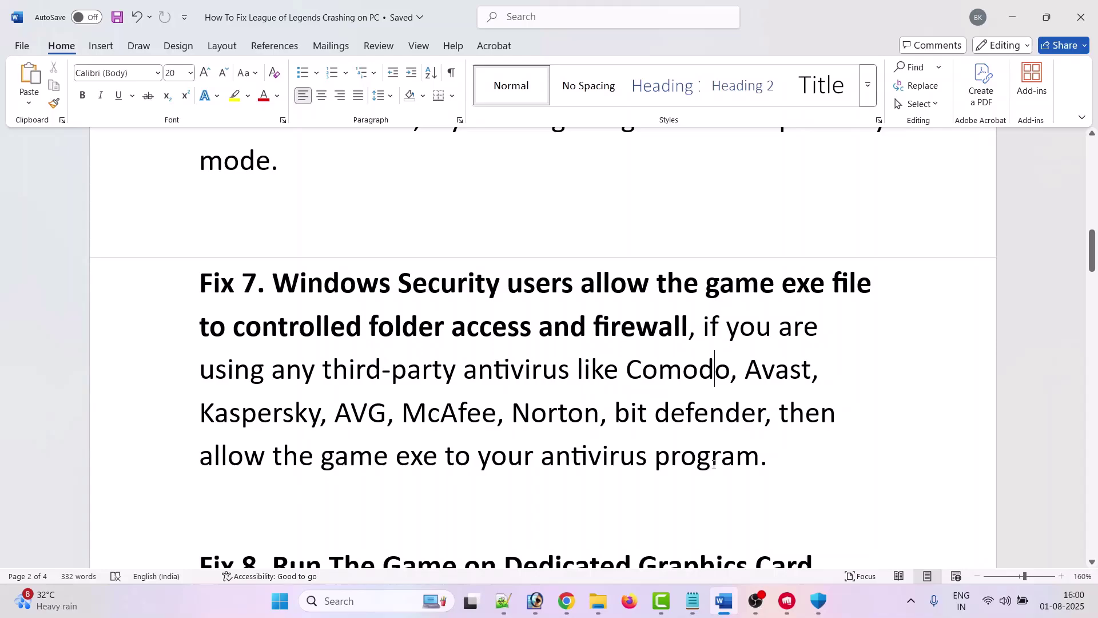
Step: Check the League of Legends launcher page, then read Fix 8 about the dedicated graphics card in the Word document
click(787, 601)
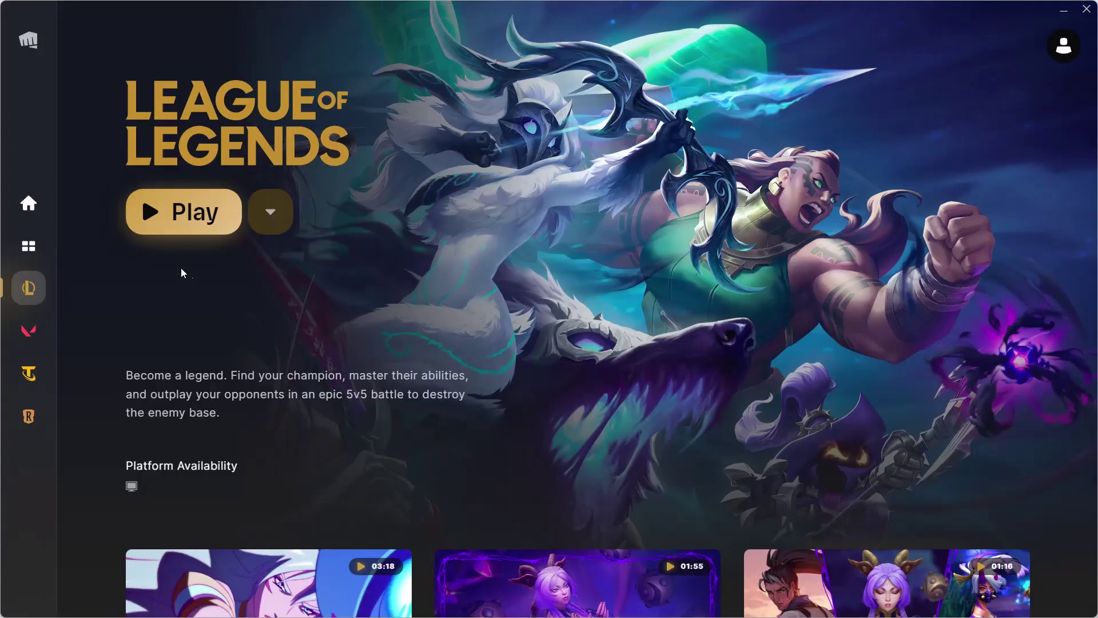
key(alt+Tab)
scroll(392, 347, down, 5)
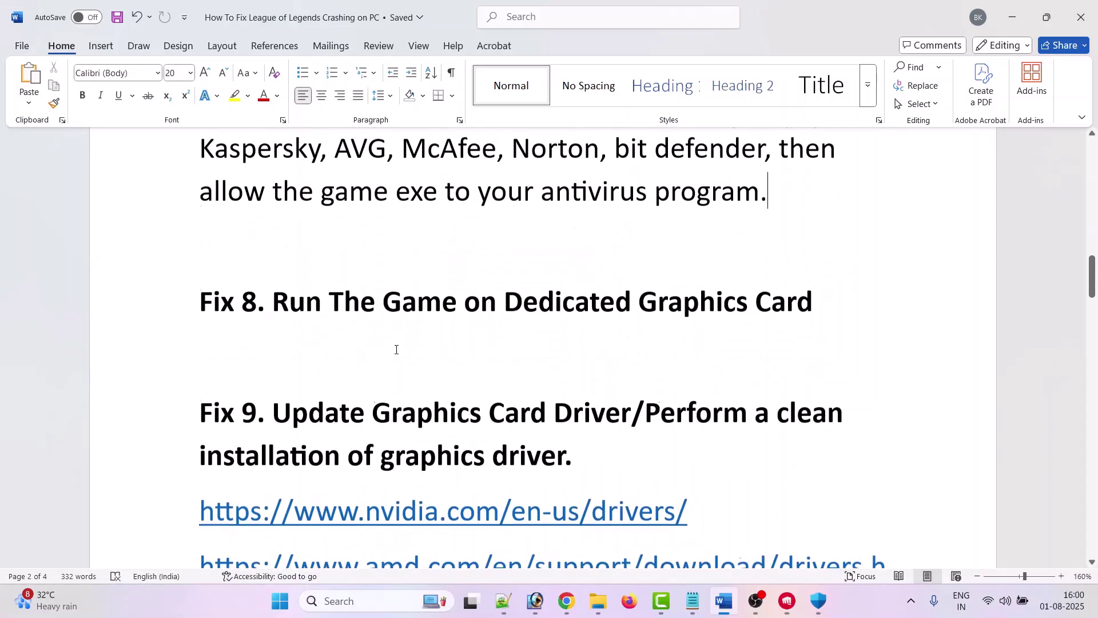
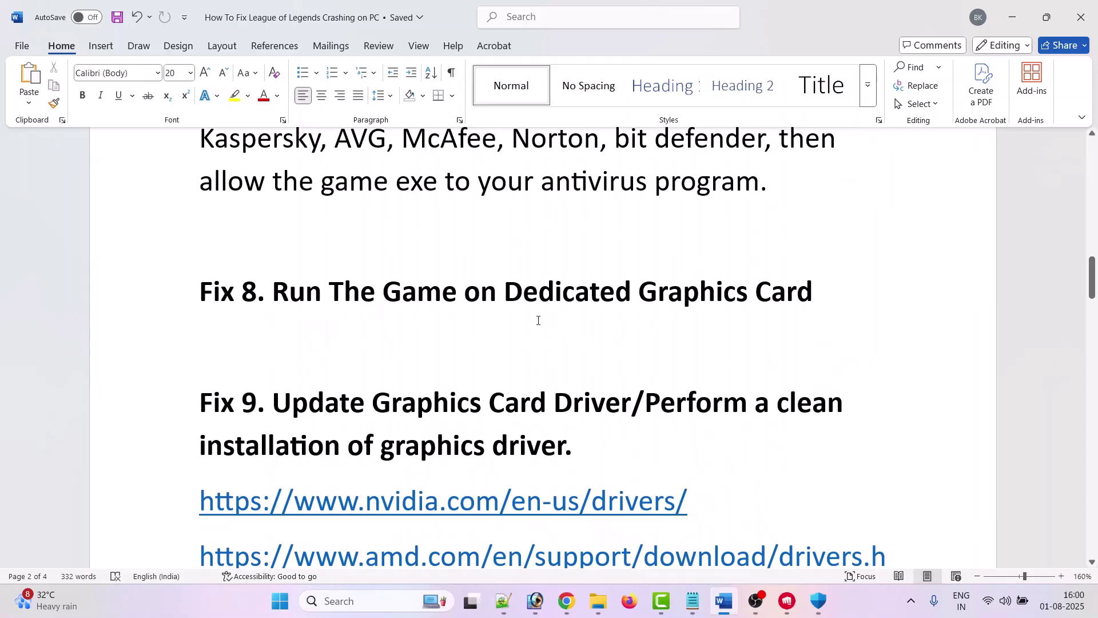
drag(504, 292, 813, 292)
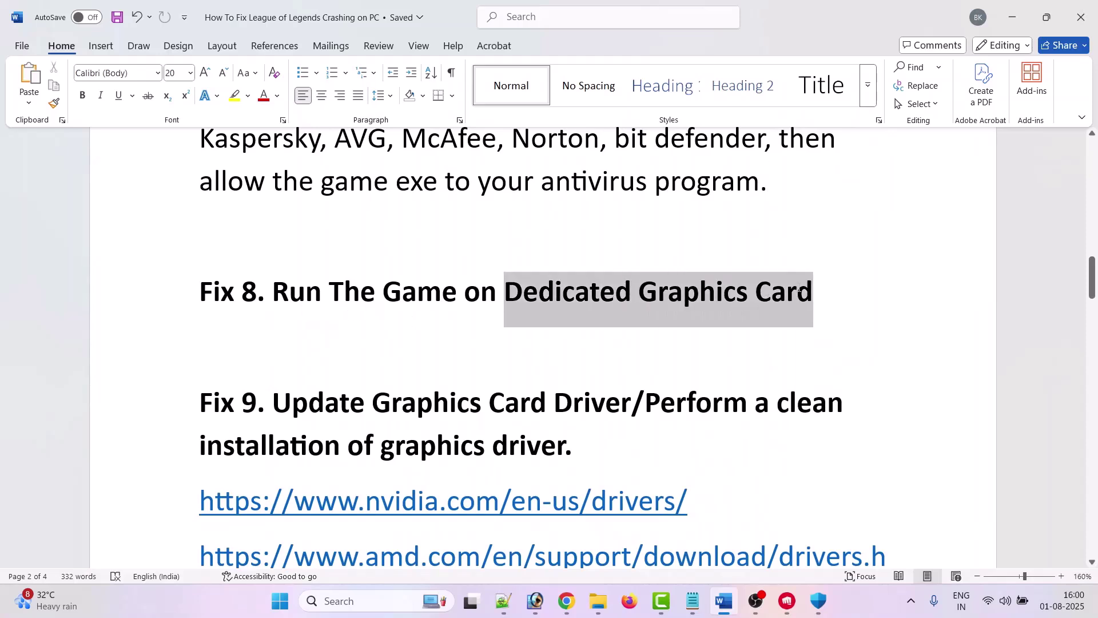
click(383, 292)
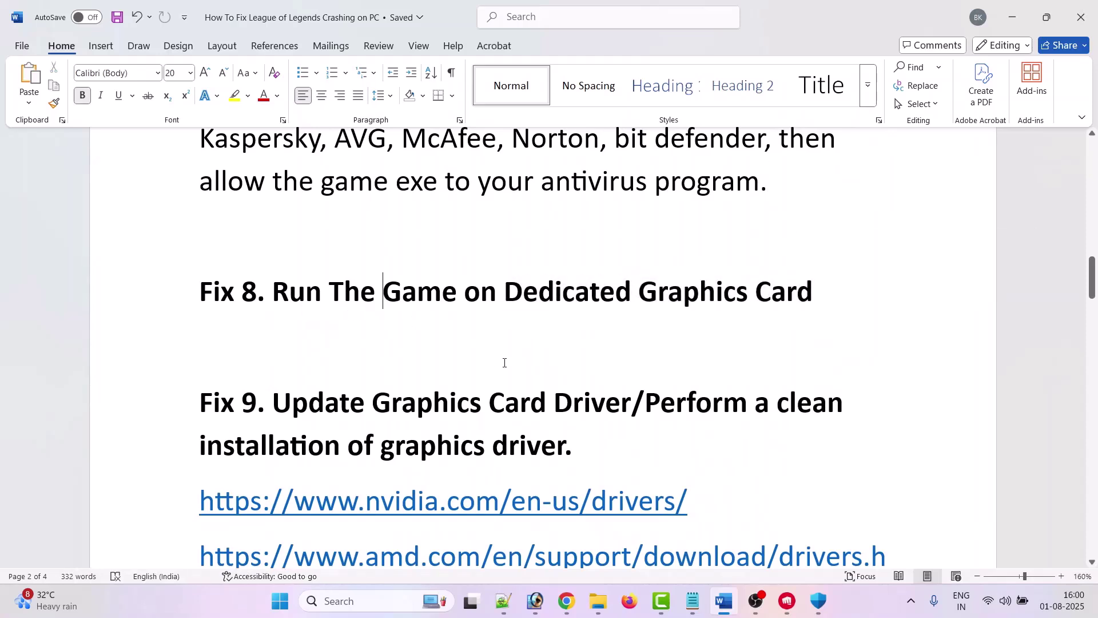
Step: Search Windows for "graphics" and open the Graphics settings
click(337, 602)
text(graphi)
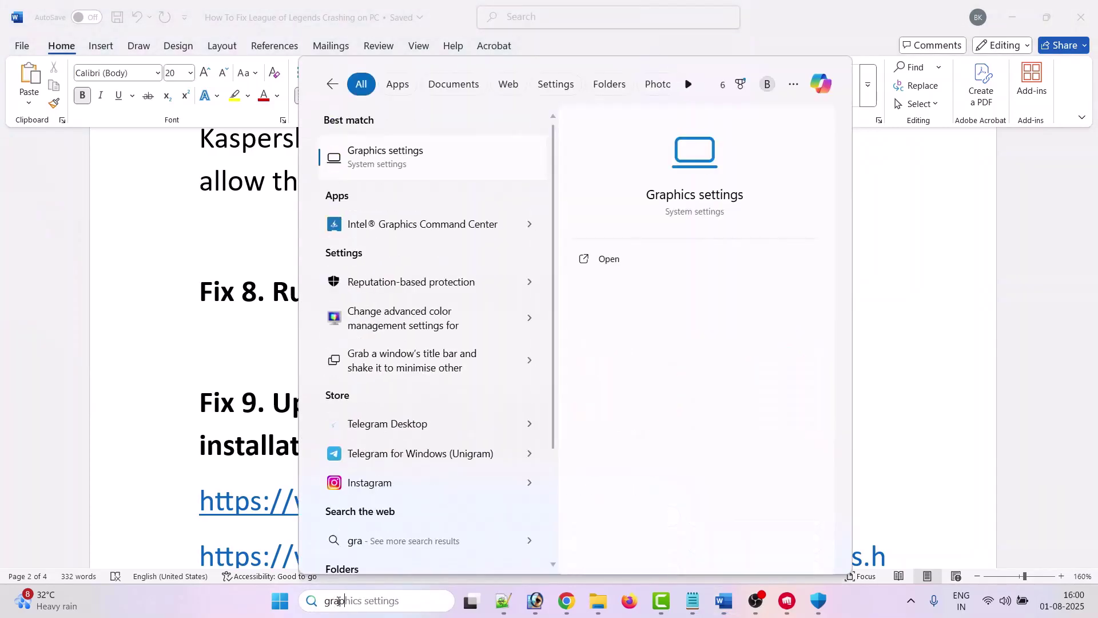
text(cs)
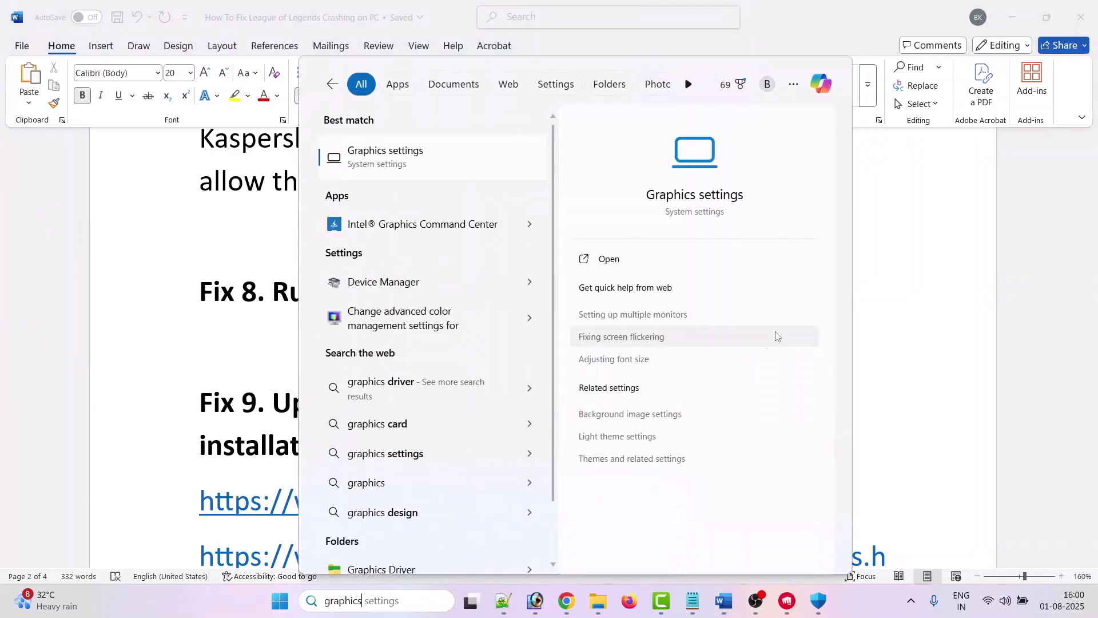
click(621, 260)
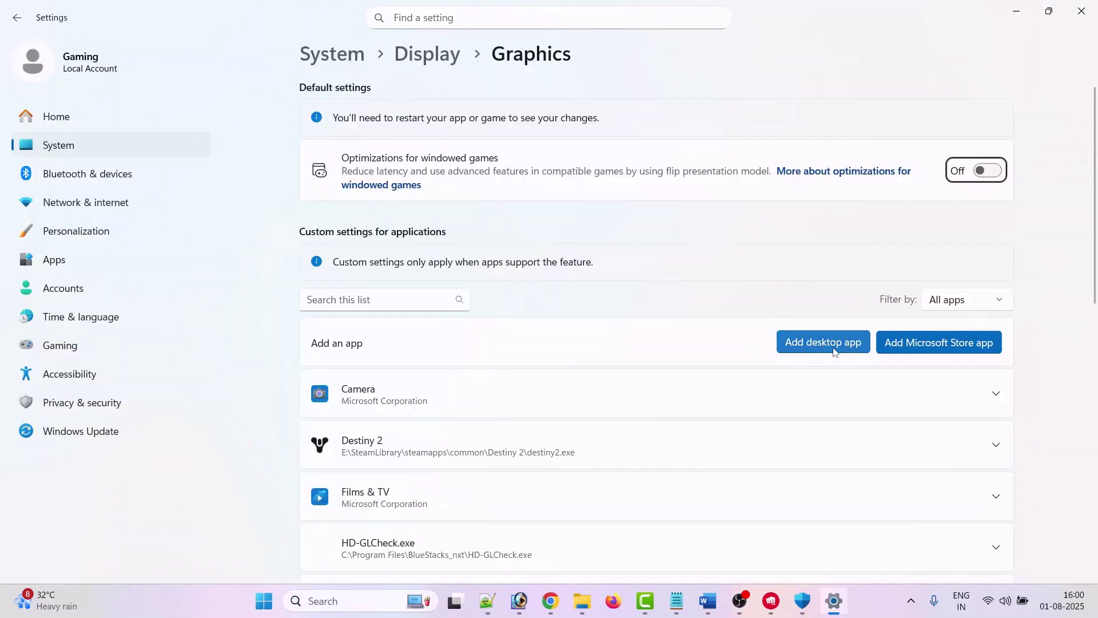
Step: Add LeagueClient from E:\Riot Games\League of Legends as a desktop app with custom graphics settings
click(834, 344)
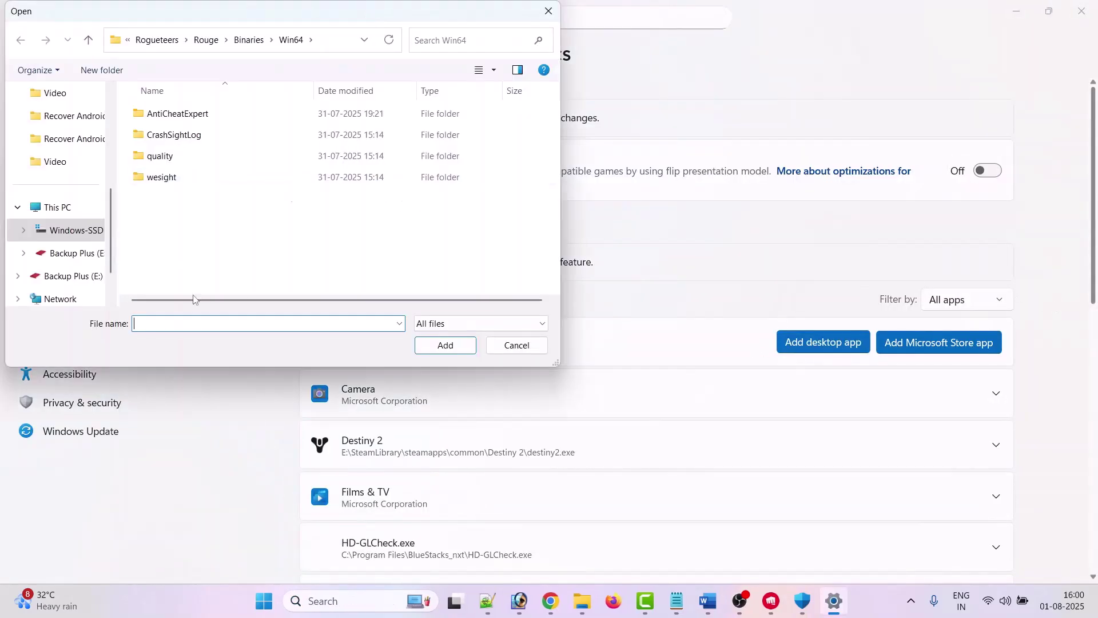
click(66, 256)
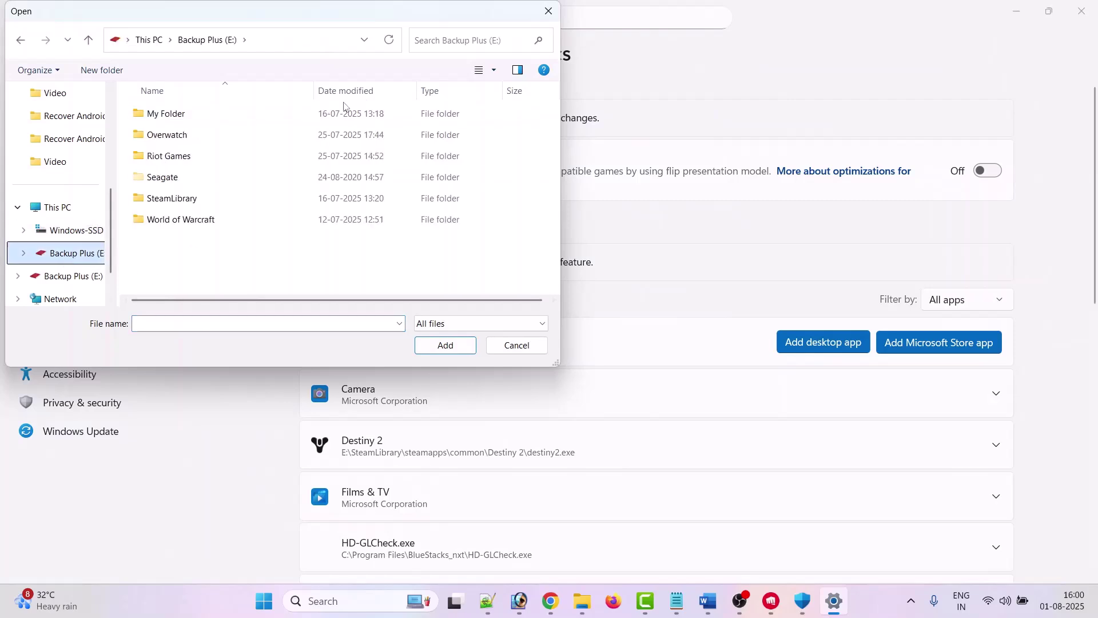
double_click(188, 163)
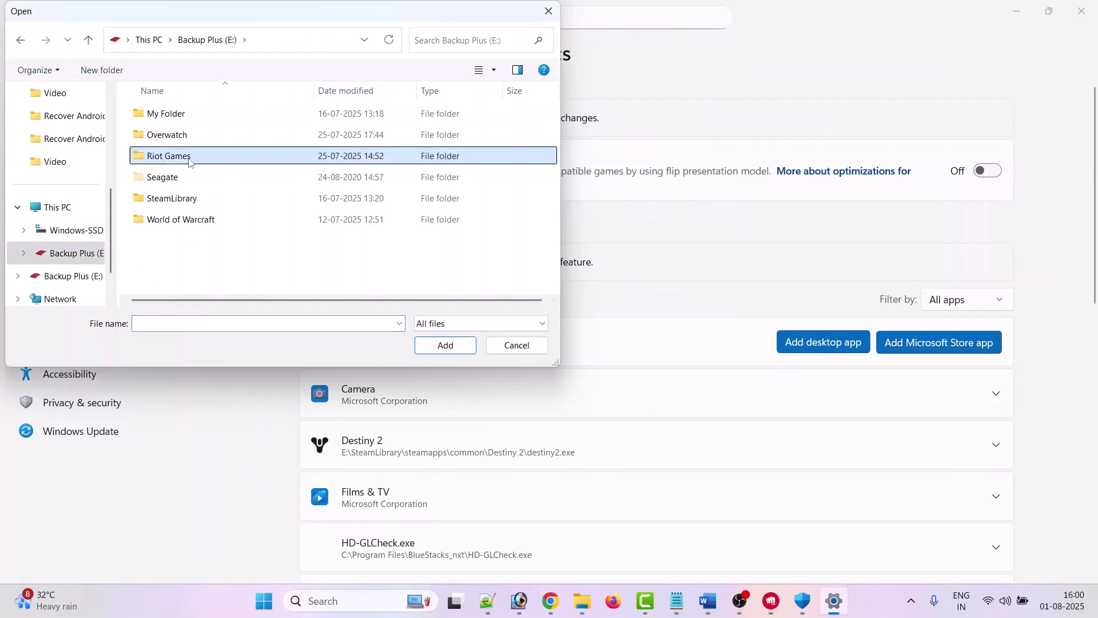
double_click(188, 114)
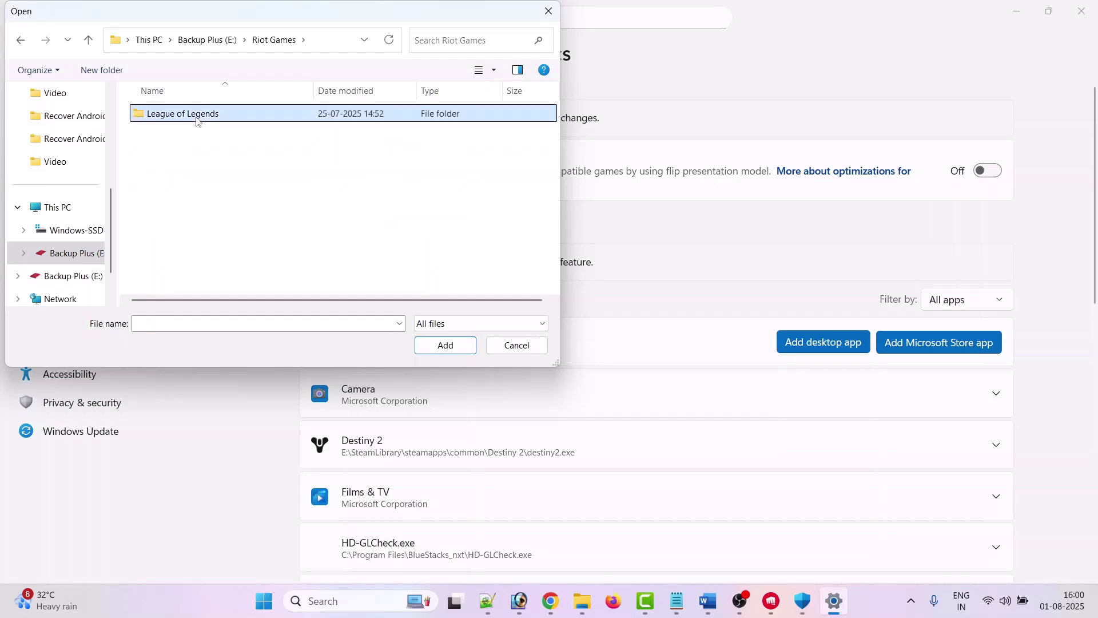
scroll(158, 231, down, 1)
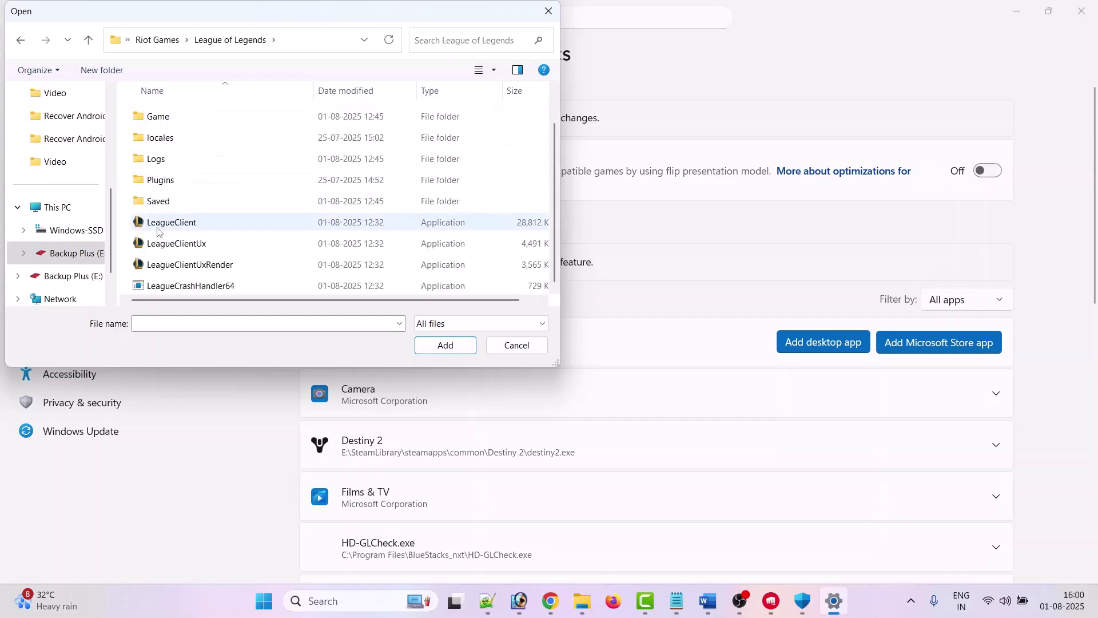
click(192, 229)
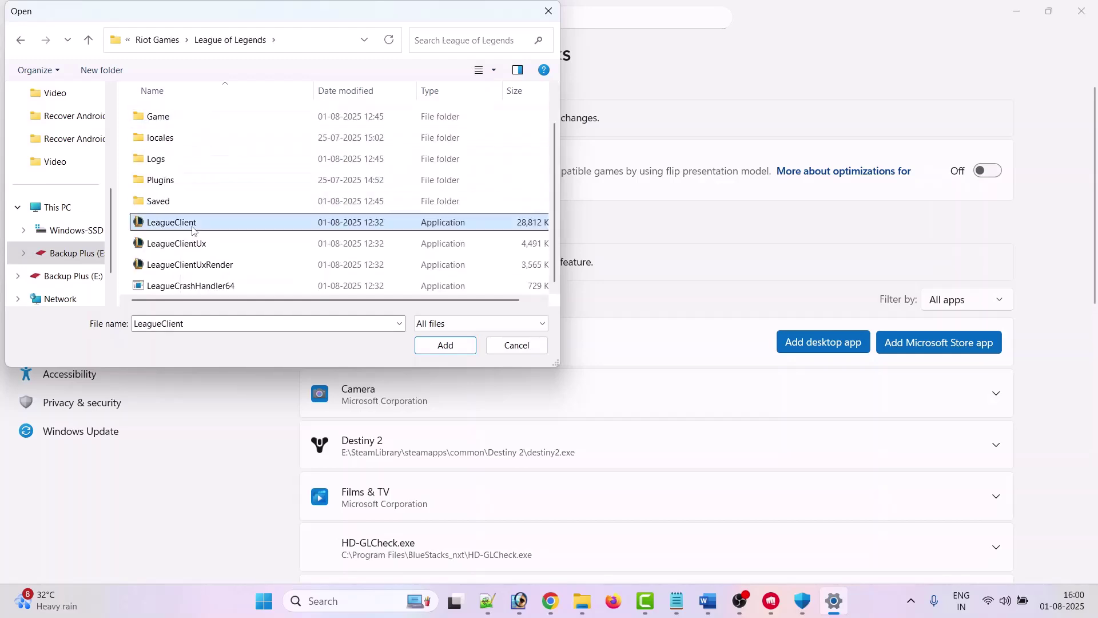
click(452, 347)
Step: Set the GPU preference of LeagueClient.exe to High Performance (Intel(R) UHD Graphics)
scroll(435, 229, down, 5)
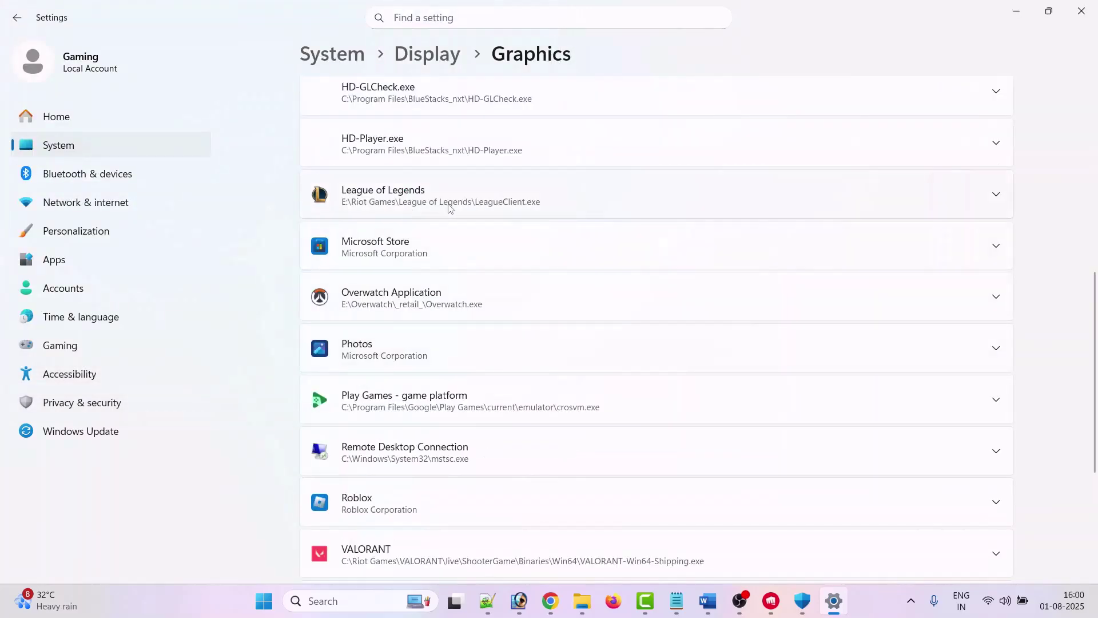
click(996, 197)
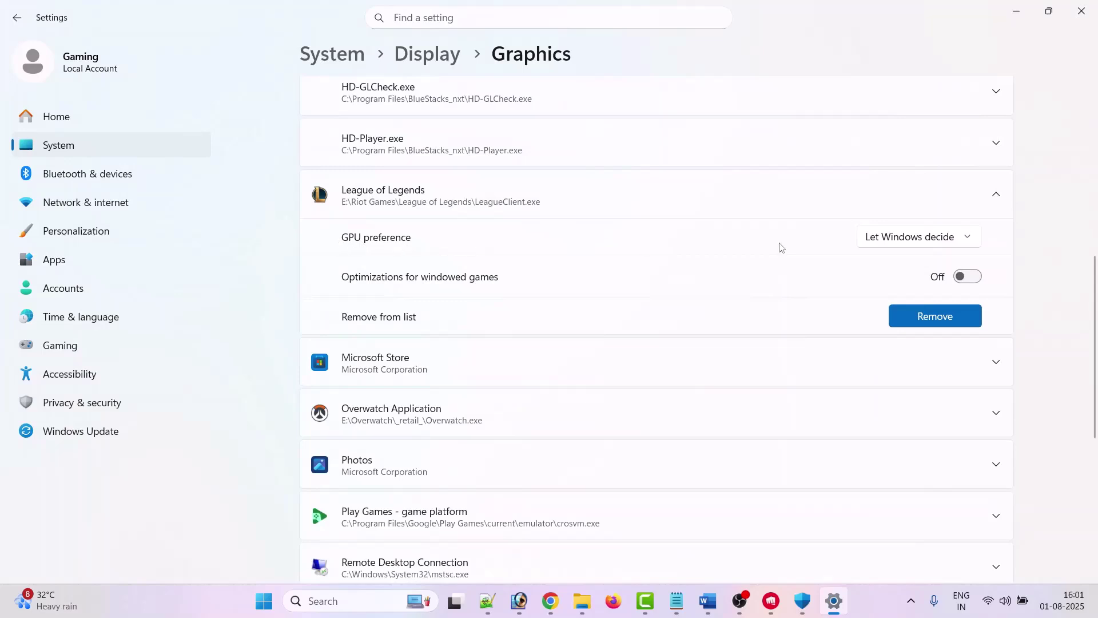
click(916, 239)
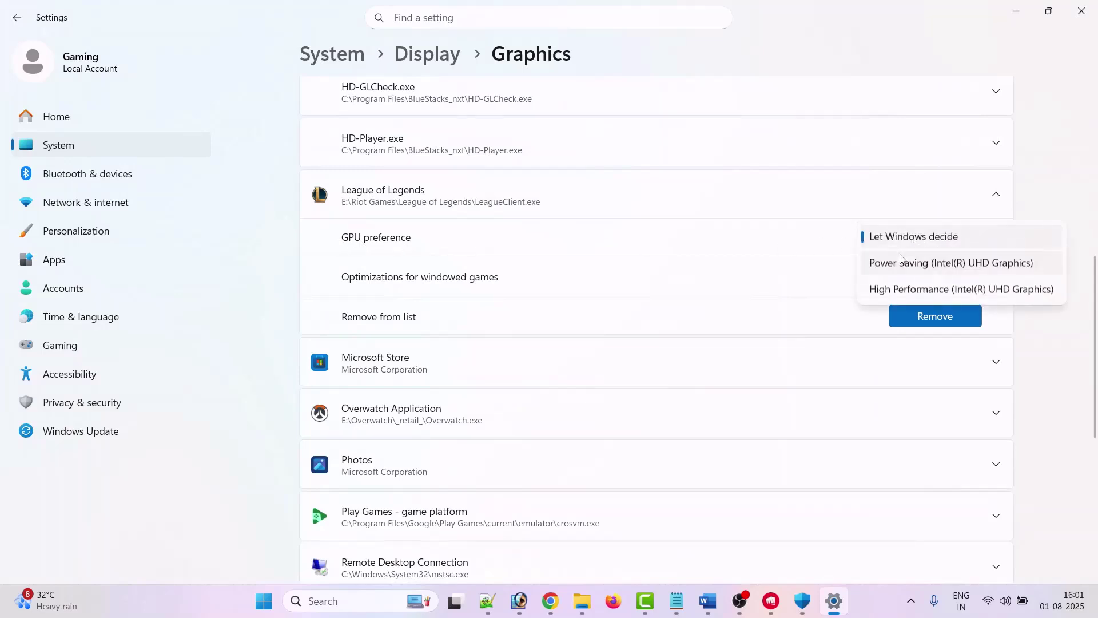
click(924, 293)
Step: Add LeagueClientUx to the apps with custom graphics settings and set its GPU preference to High Performance (Intel(R) UHD Graphics)
scroll(736, 316, up, 8)
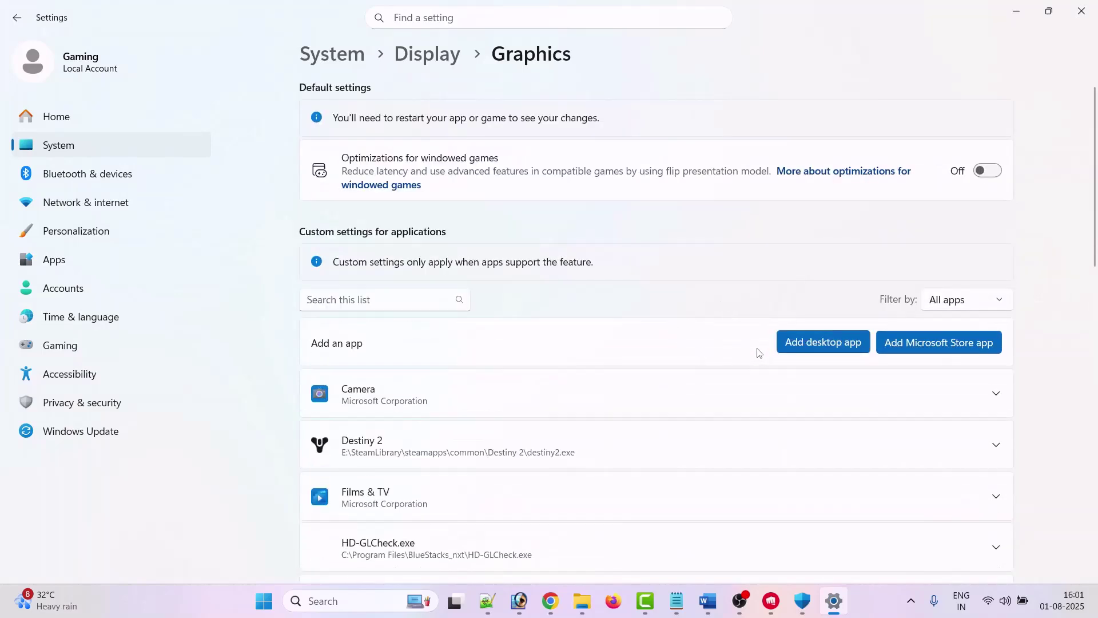
click(834, 344)
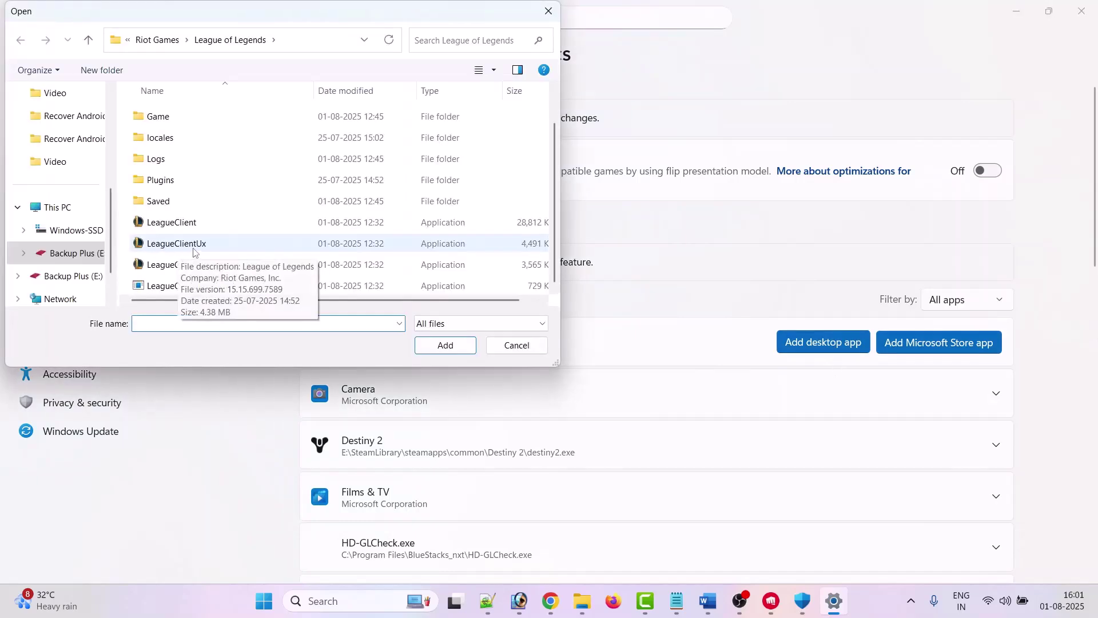
click(193, 244)
click(446, 349)
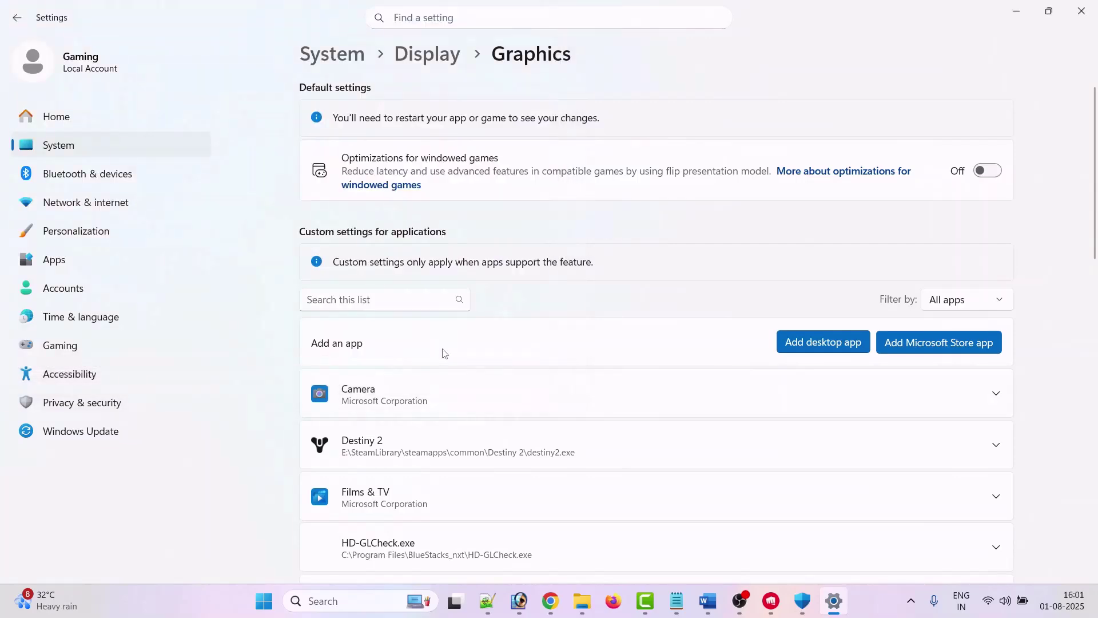
scroll(1054, 400, down, 6)
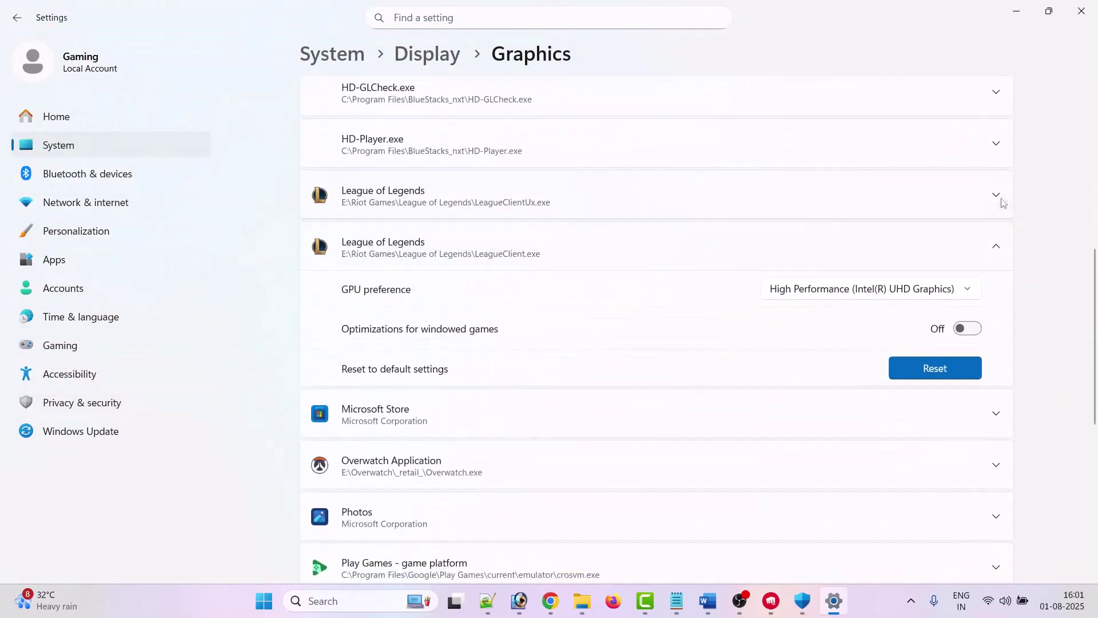
click(1000, 199)
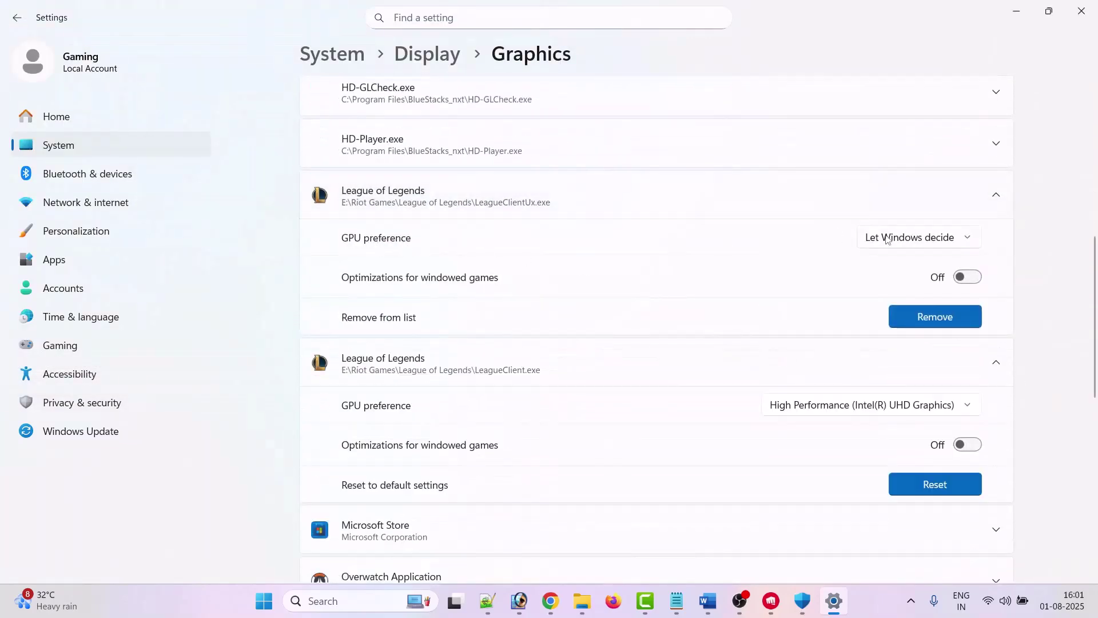
click(887, 240)
click(904, 290)
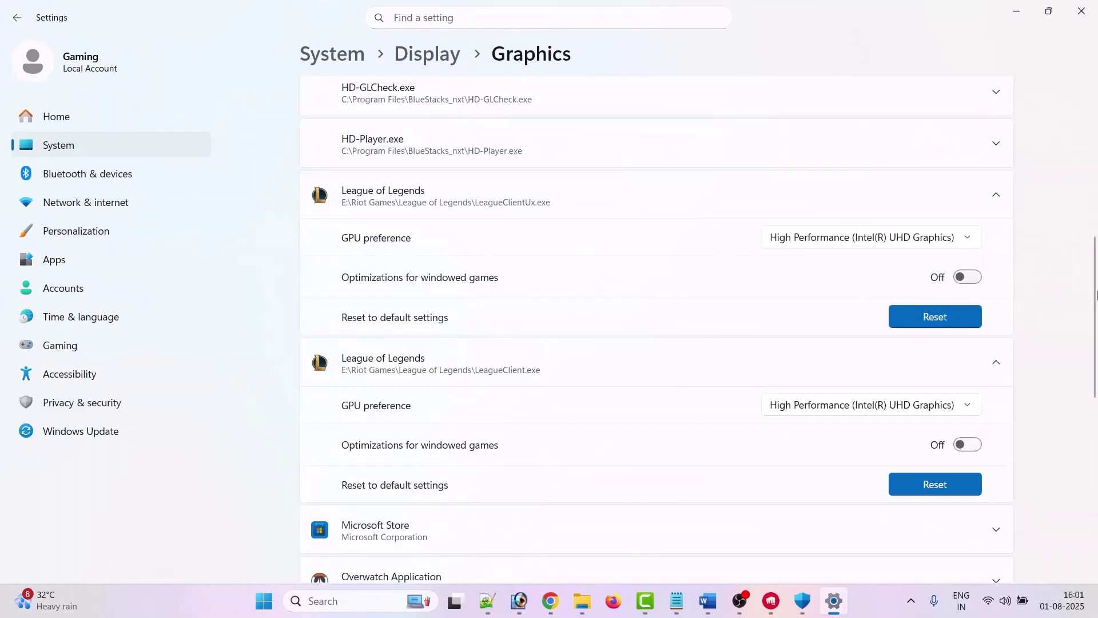
Step: Add LeagueClientUxRender to the apps with custom graphics settings and set its GPU preference to High Performance (Intel(R) UHD Graphics)
scroll(1096, 294, up, 6)
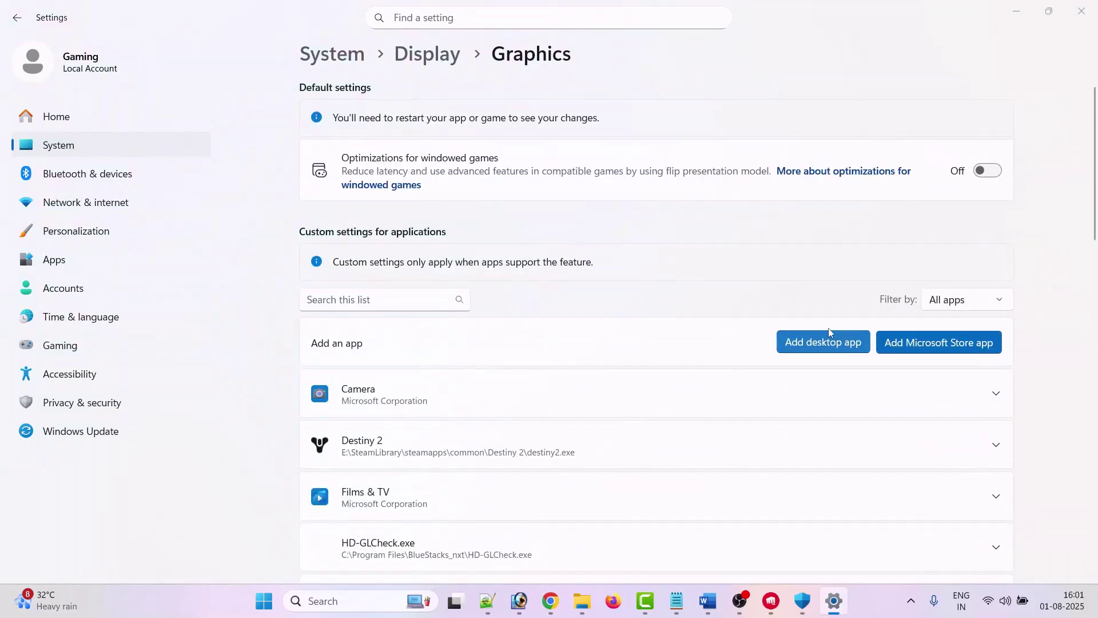
click(828, 332)
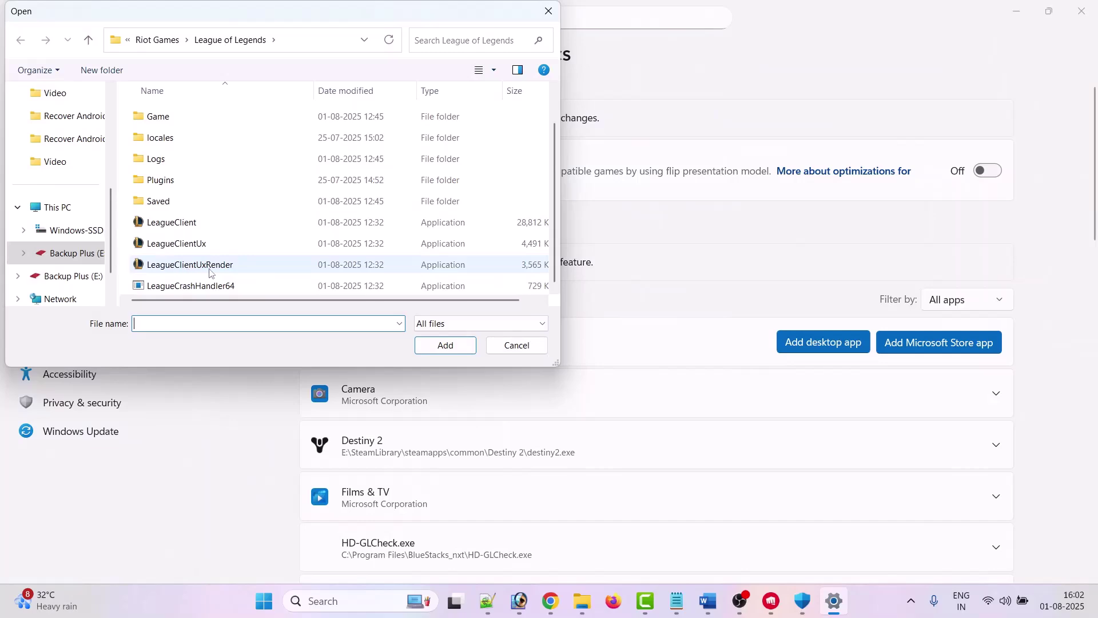
click(209, 269)
click(446, 348)
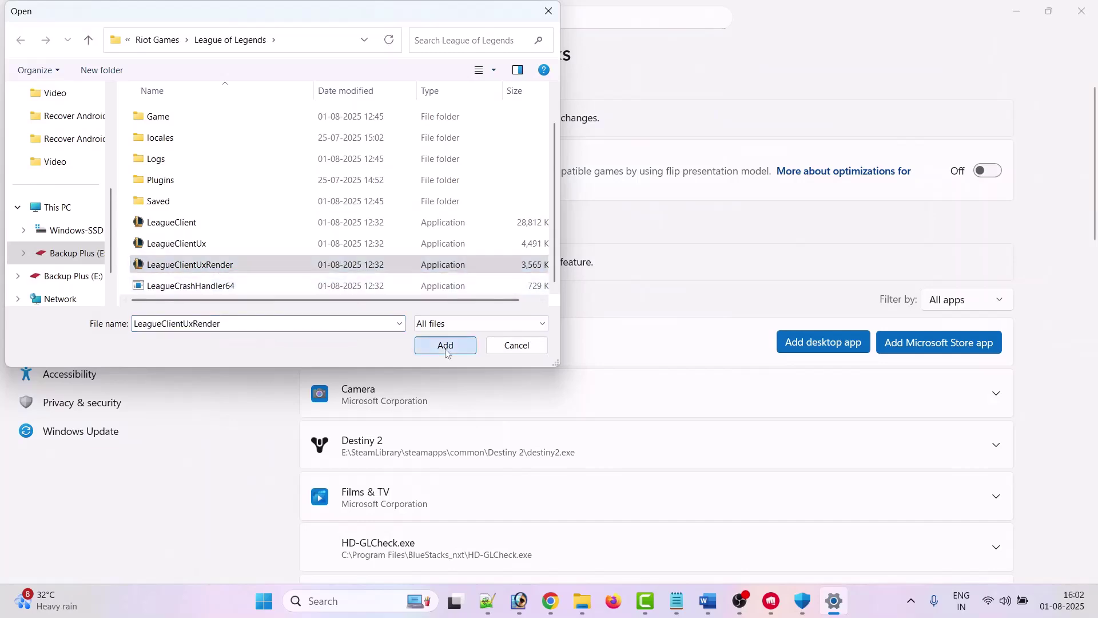
scroll(944, 233, down, 6)
click(996, 195)
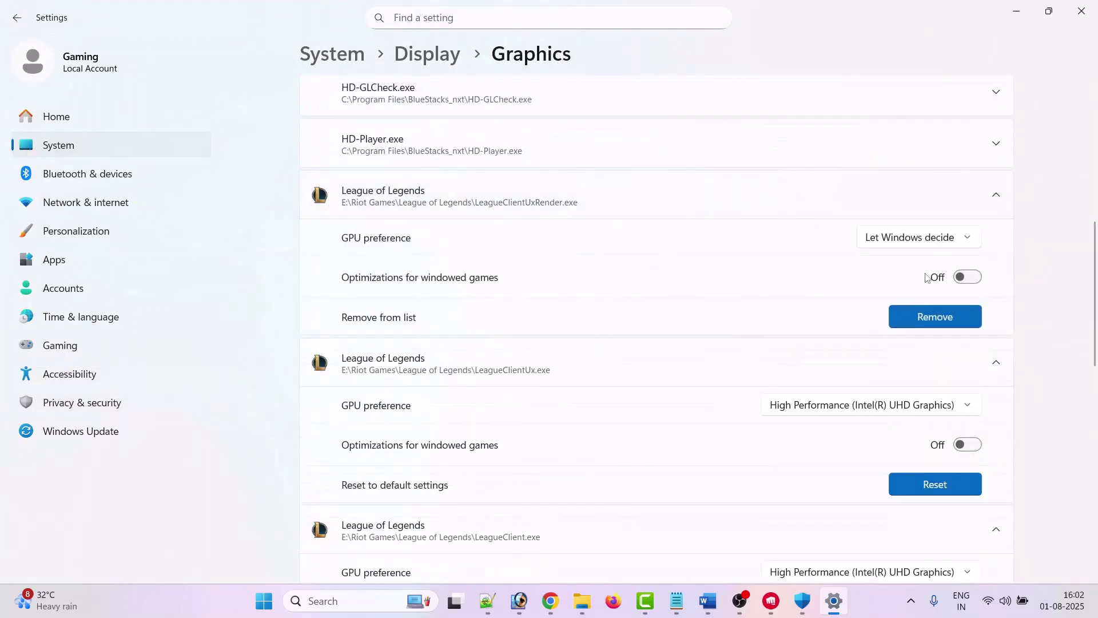
click(949, 243)
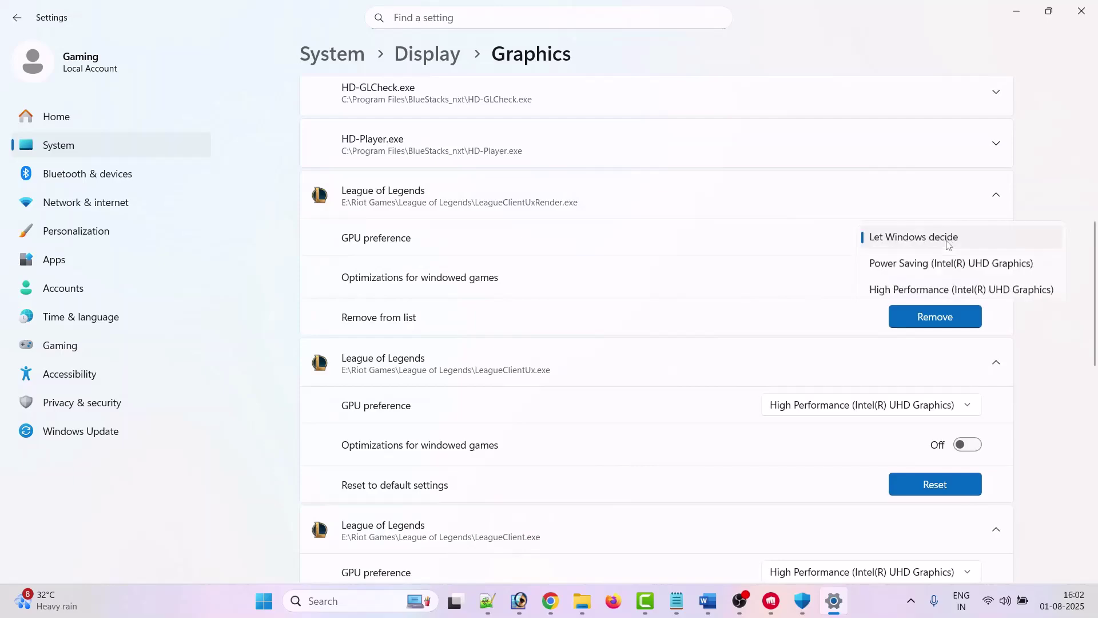
click(938, 290)
scroll(833, 297, up, 10)
Step: Switch to the Riot Client and start League of Legends
click(771, 600)
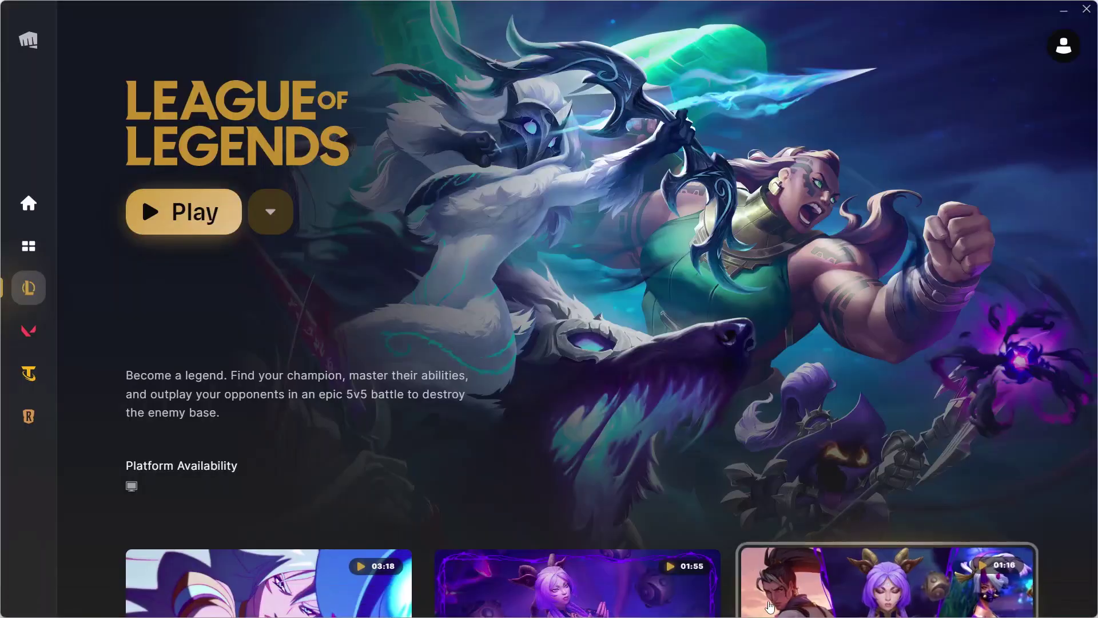
click(201, 223)
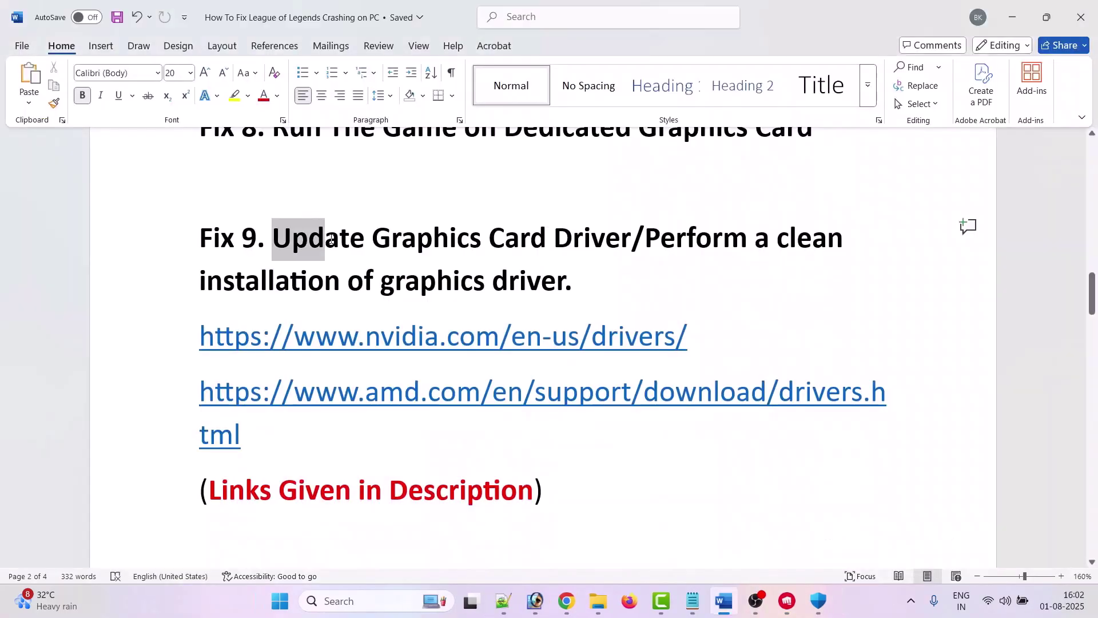
Step: Highlight "Update Graphics Card Driver" in Fix 9 of the Word document, and search Windows for "device" to open Device Manager
drag(324, 236, 631, 238)
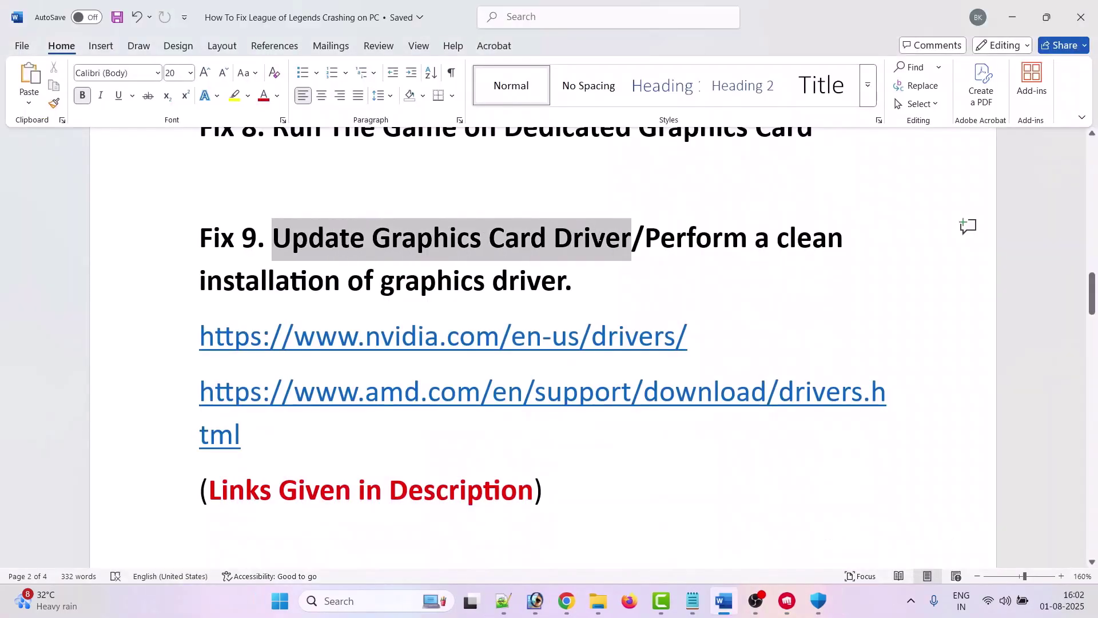
click(460, 278)
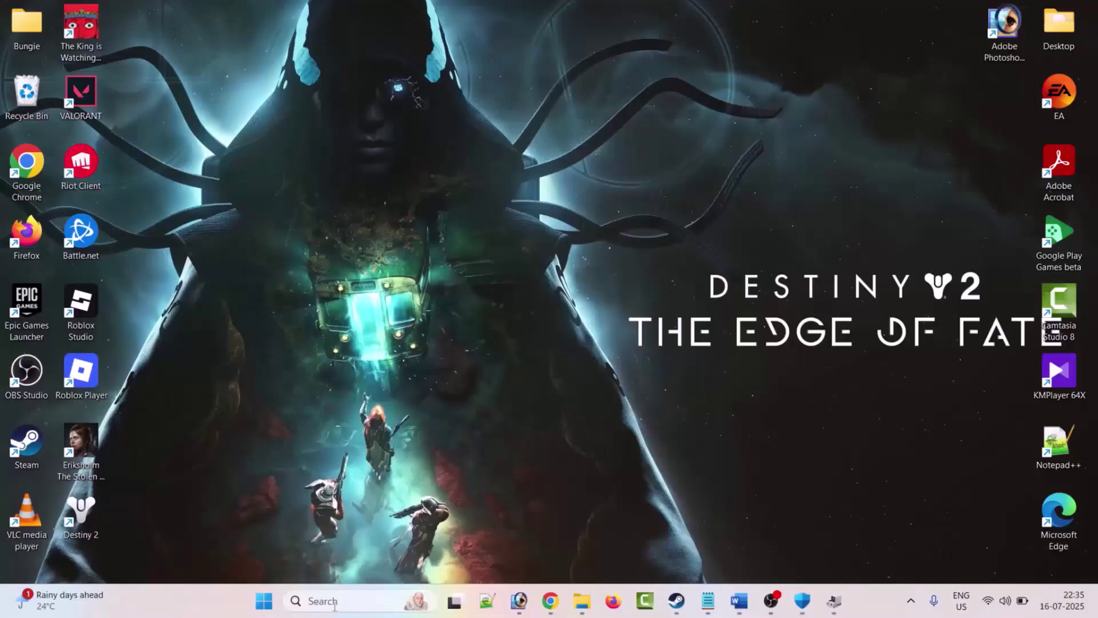
click(335, 600)
text(device)
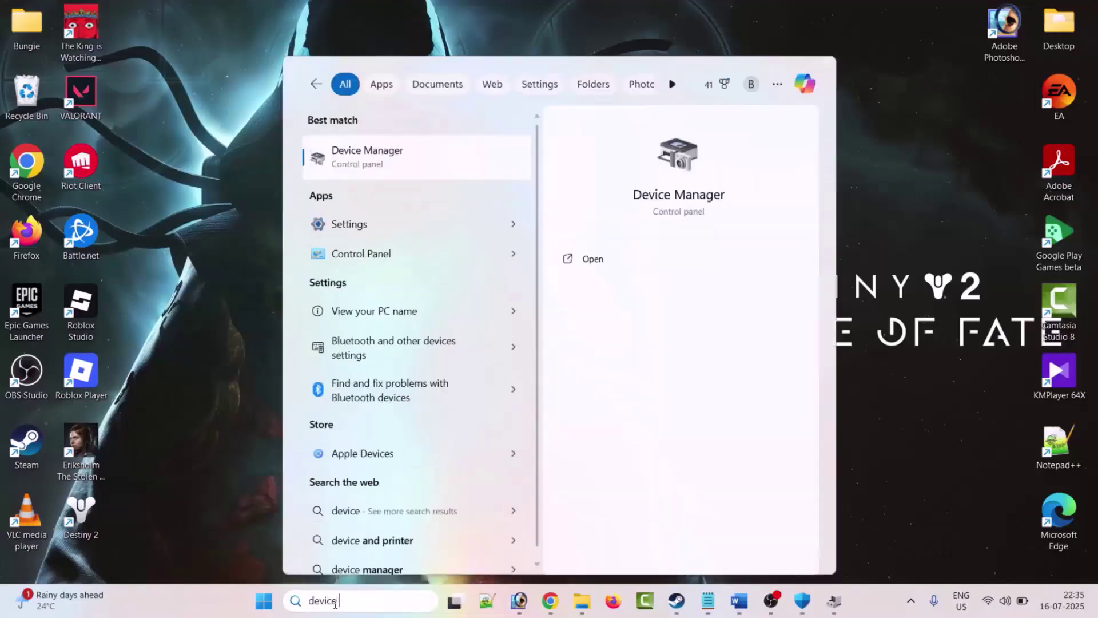
click(594, 259)
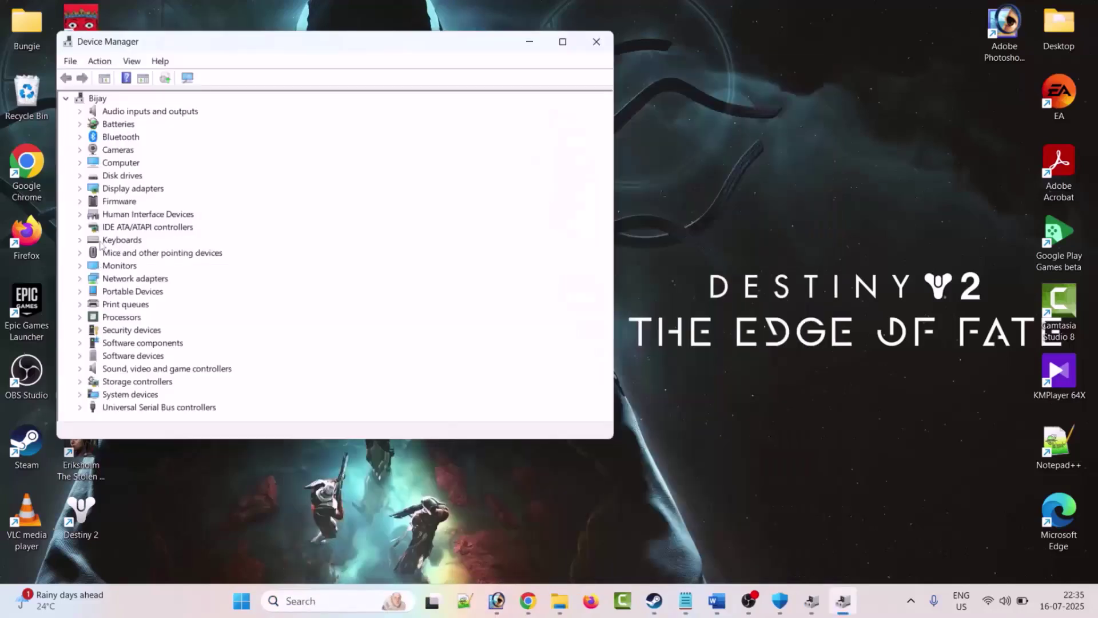
Step: Expand the display adapters and start a driver update for Intel(R) UHD Graphics
click(79, 189)
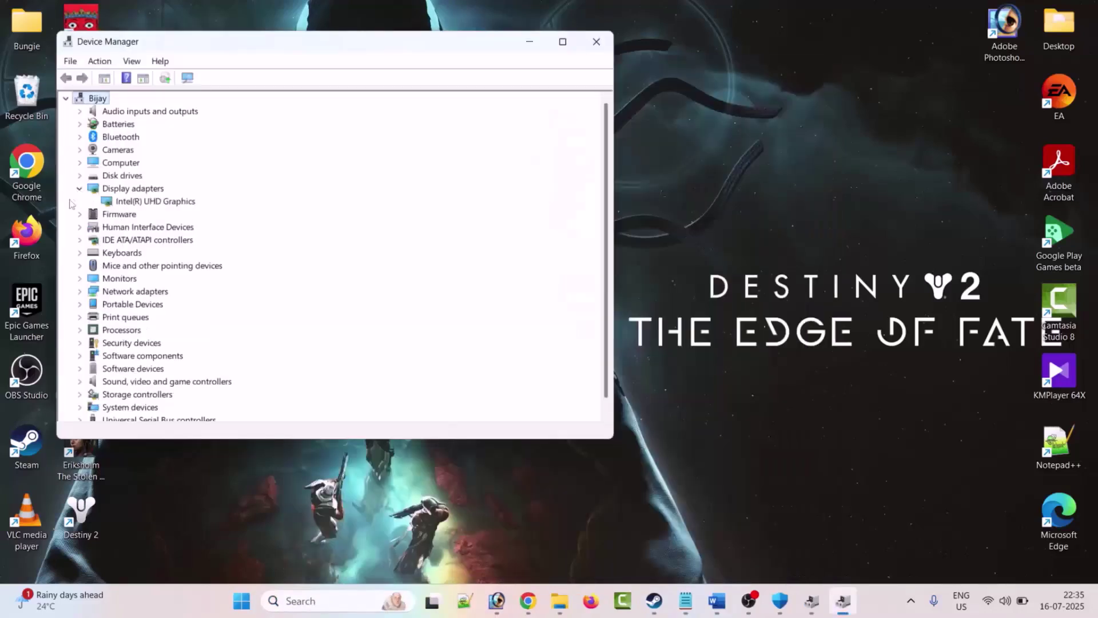
click(137, 188)
click(147, 203)
right_click(148, 204)
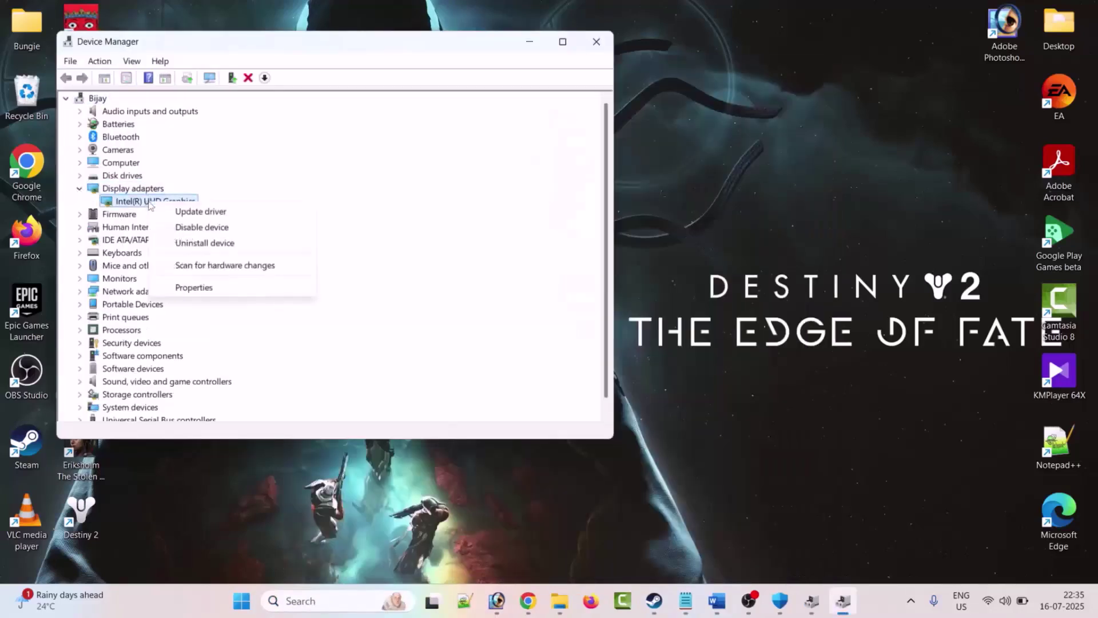
click(248, 213)
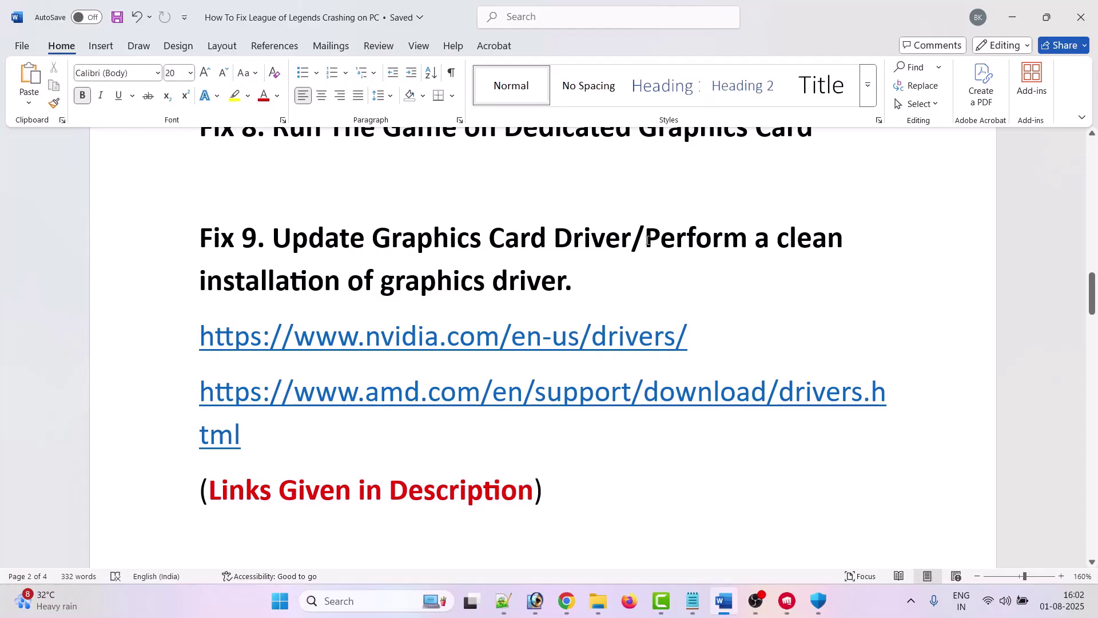
Step: Highlight the clean installation option in Fix 9, and find and download the NVIDIA GeForce RTX 4080 driver 576.88 for Windows 11
drag(646, 240, 566, 283)
click(685, 318)
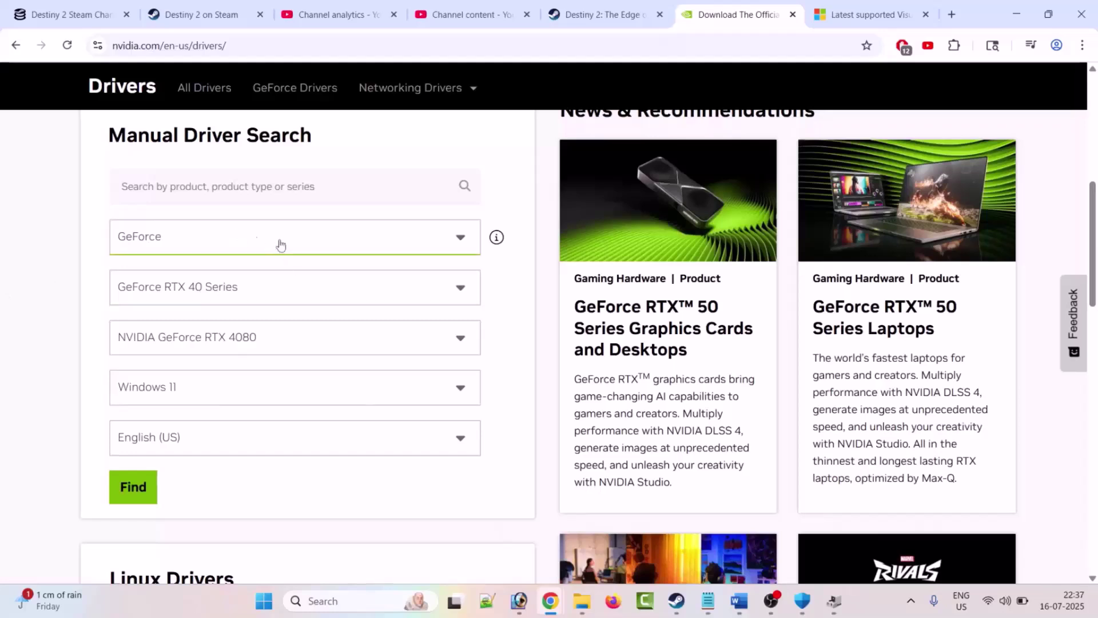
click(133, 490)
click(938, 409)
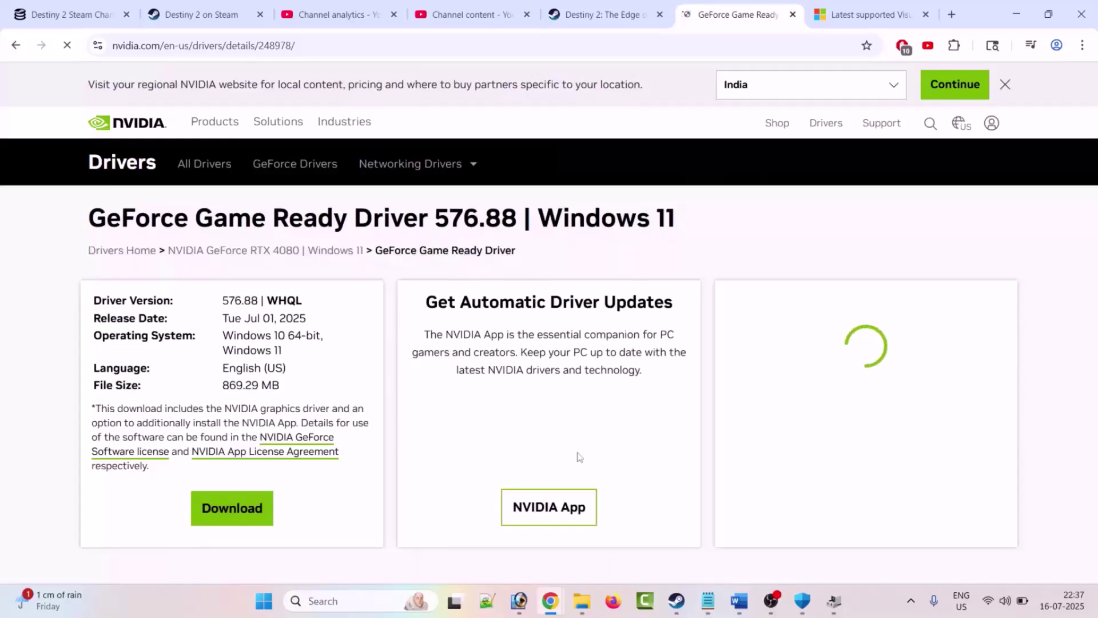
click(230, 527)
Step: Review Fix 10 on installing Microsoft Visual C++ files, and look through Microsoft's Visual C++ Redistributable latest supported downloads page
scroll(101, 458, down, 2)
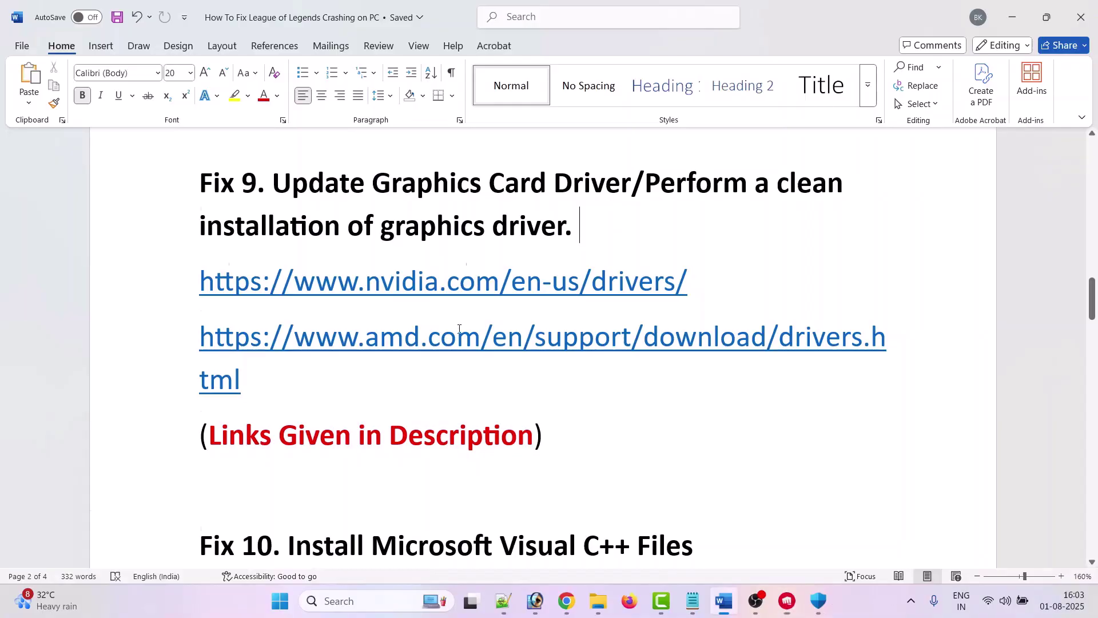
scroll(445, 286, down, 5)
drag(288, 216, 655, 235)
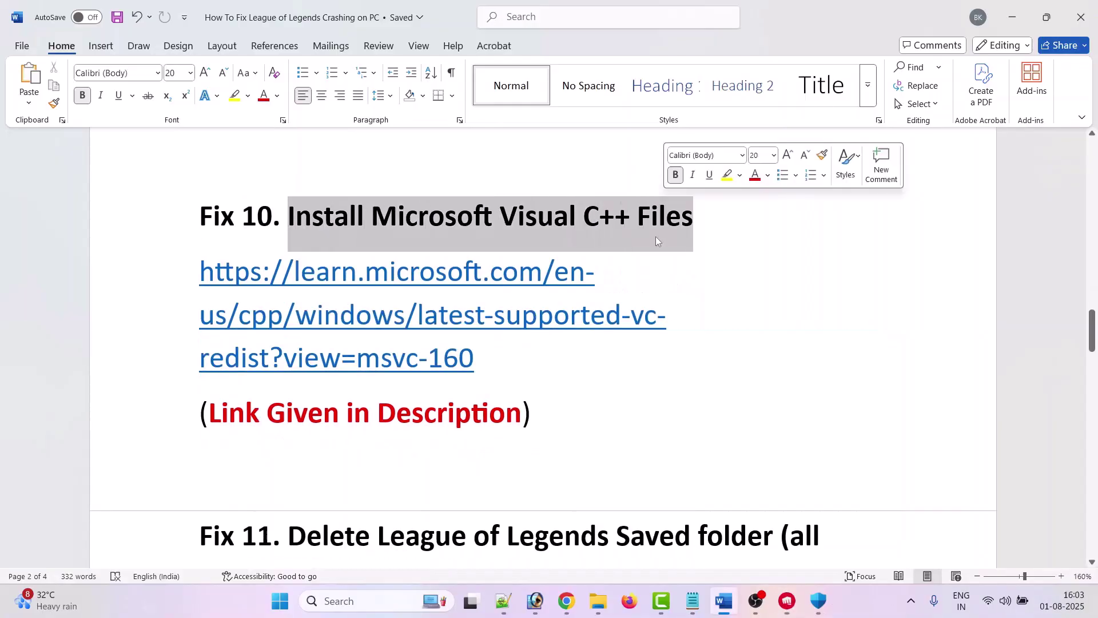
click(724, 319)
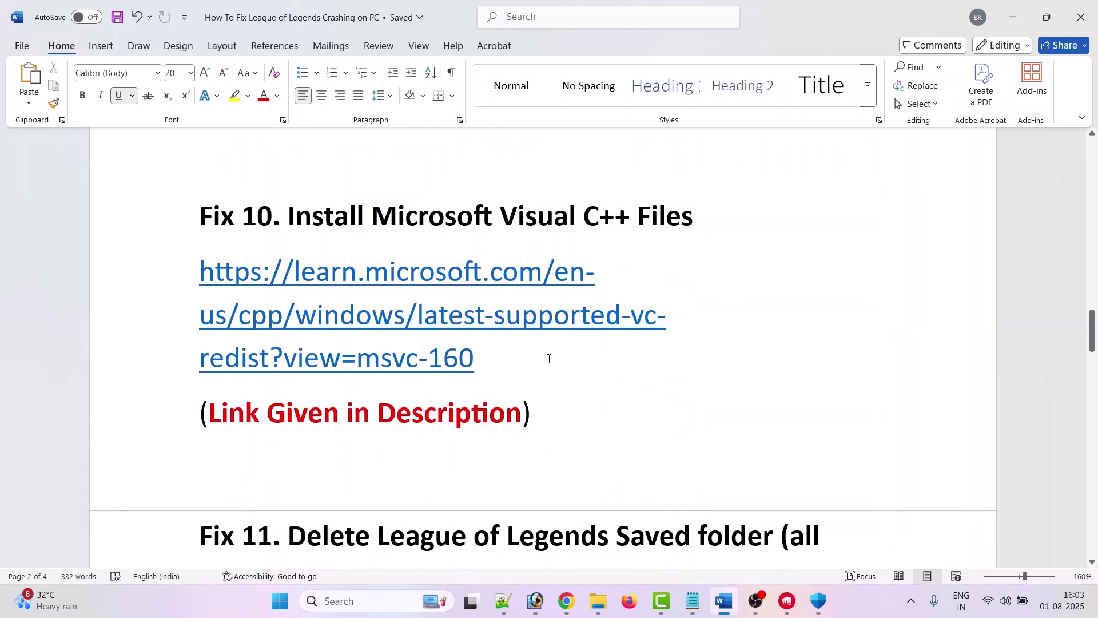
drag(510, 366, 197, 271)
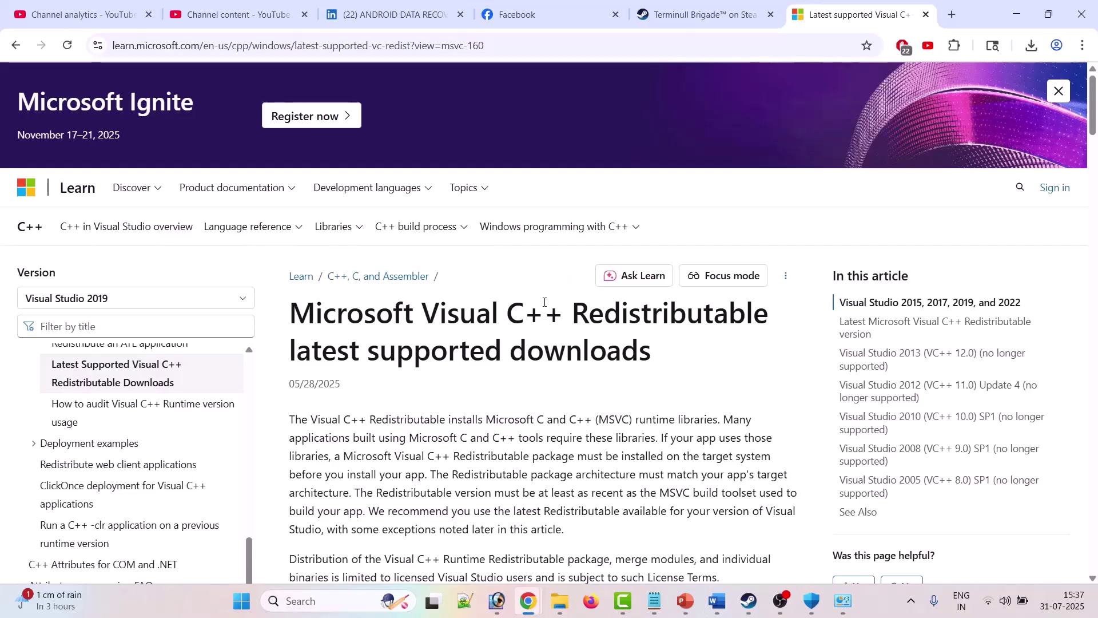
scroll(545, 303, down, 6)
scroll(545, 306, down, 8)
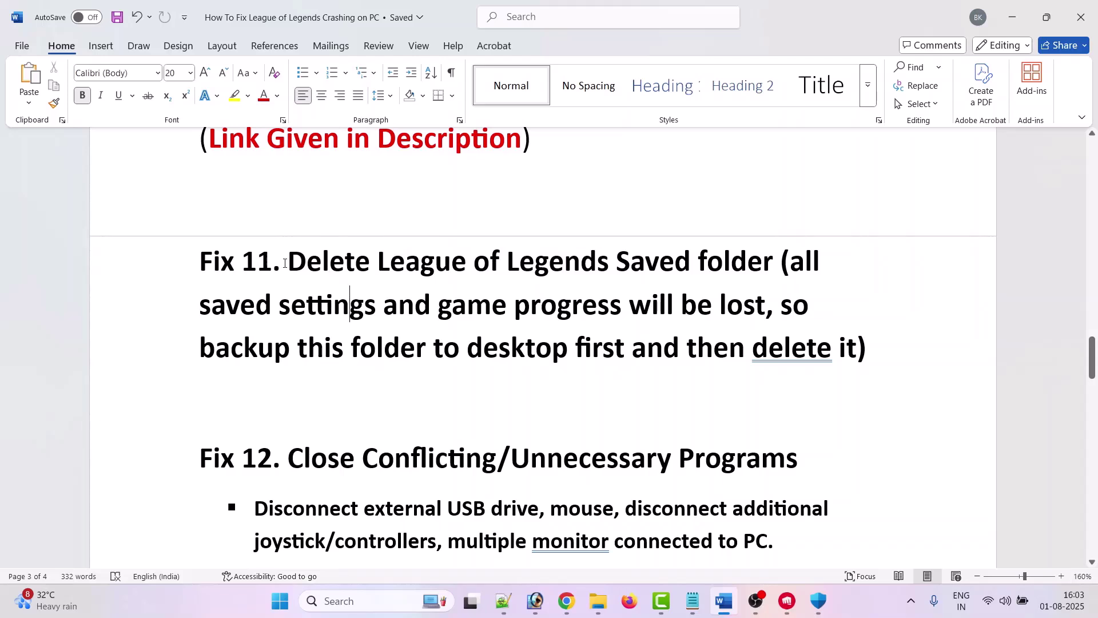
Step: Review Fix 11 on backing up and deleting the League of Legends Saved folder, highlighting its text
drag(285, 263, 766, 260)
click(638, 305)
drag(876, 351, 697, 263)
click(315, 305)
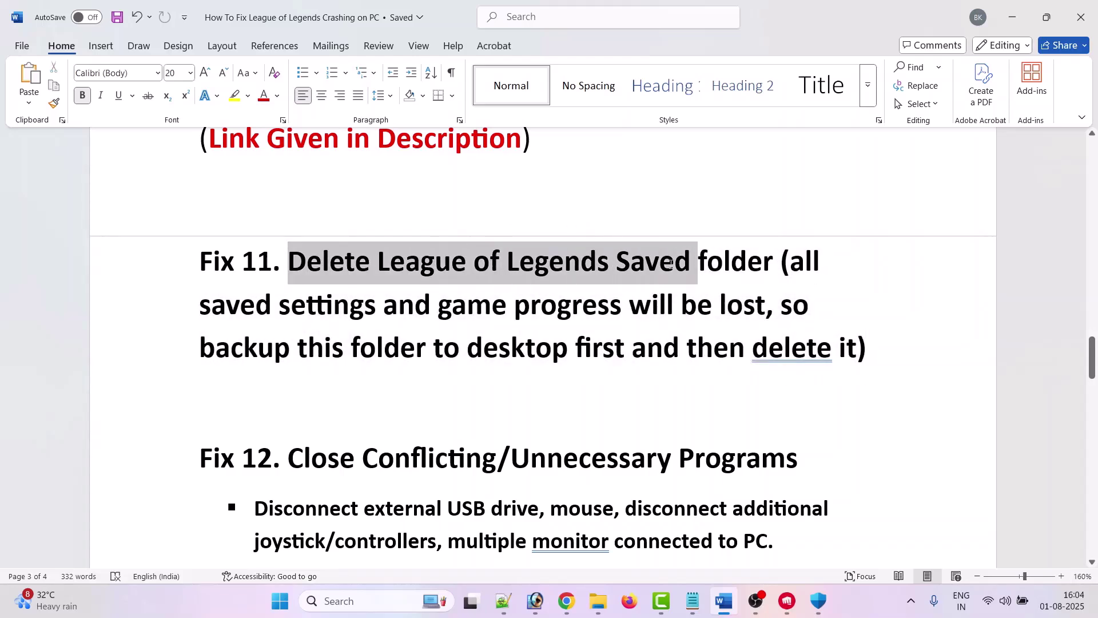
click(583, 304)
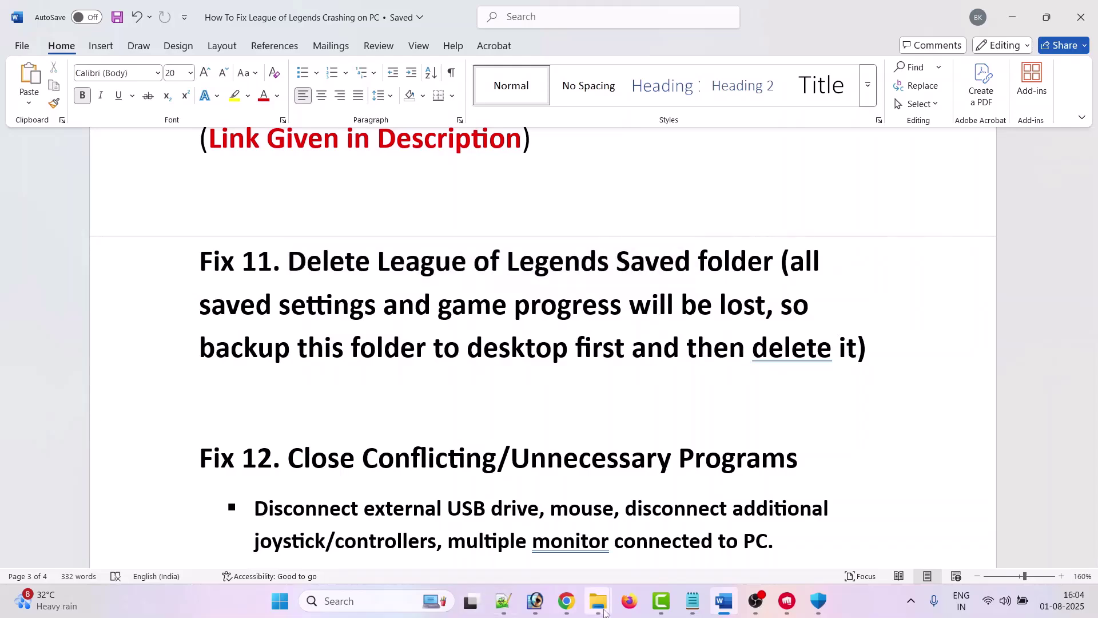
Step: Open File Explorer and go to the user's profile folder under Users on the Windows-SSD (C:) drive
mouse_move(602, 611)
key(super+e)
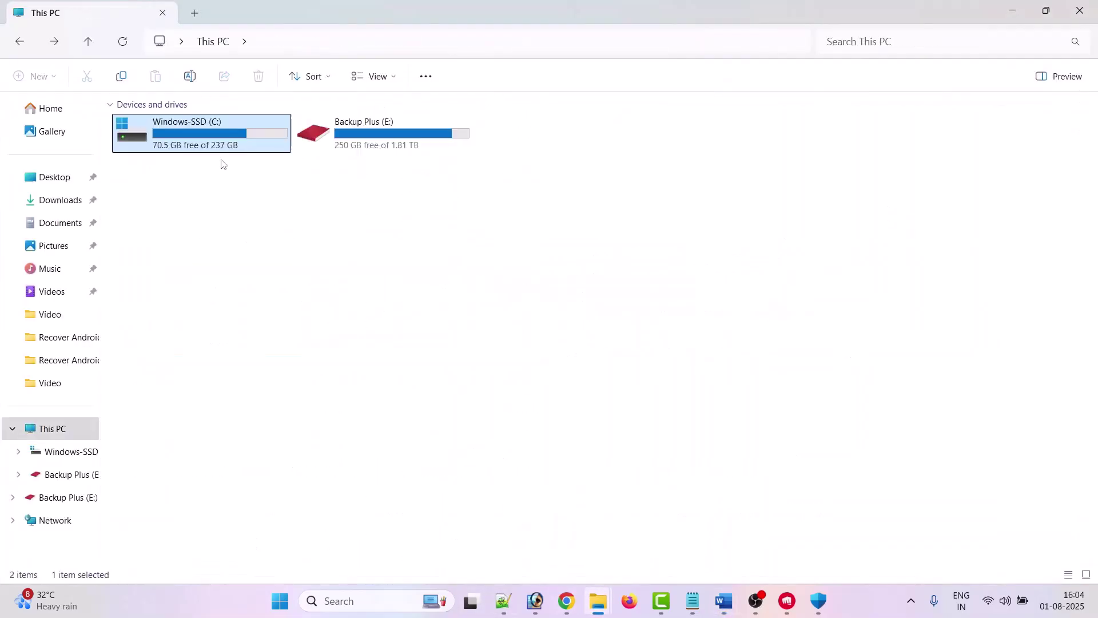
double_click(194, 140)
scroll(159, 482, down, 2)
double_click(144, 476)
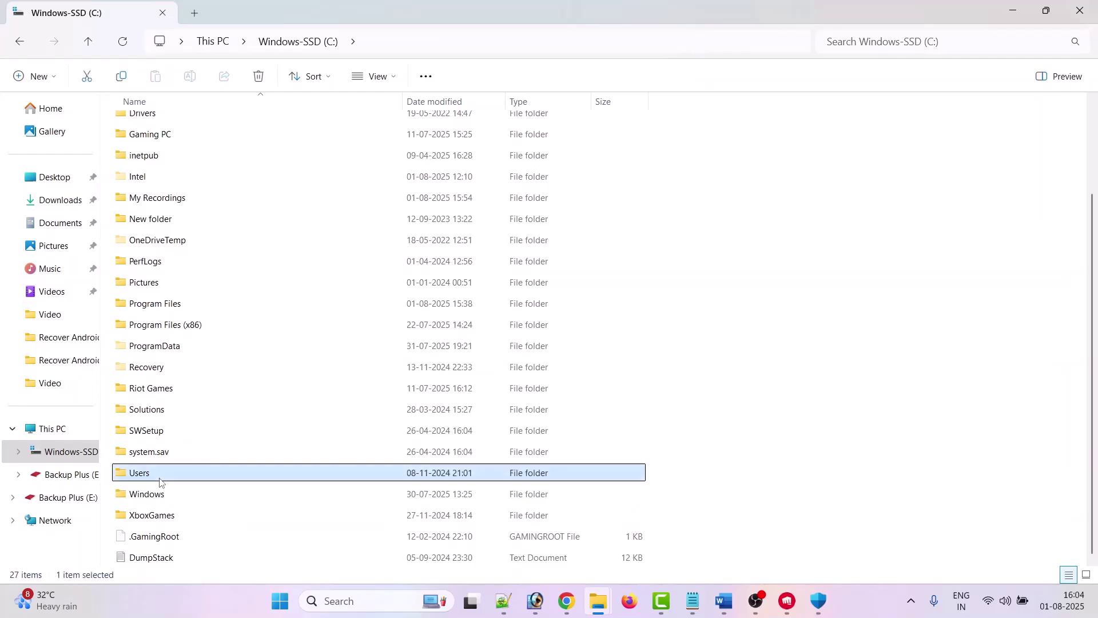
double_click(163, 130)
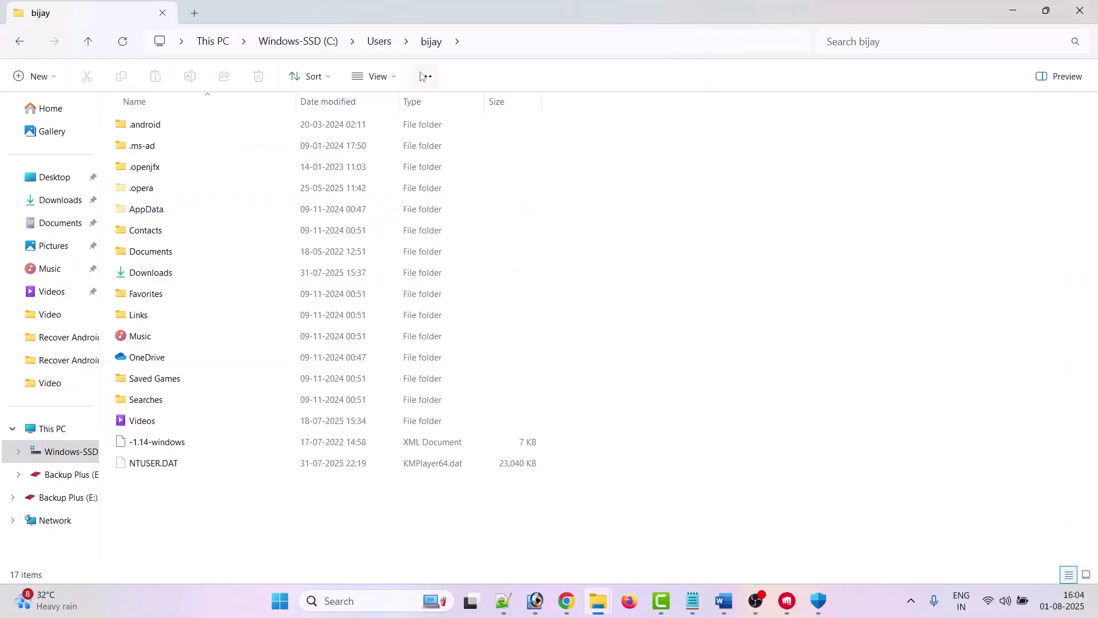
Step: Check whether File Explorer's view options are set to show hidden items
click(375, 76)
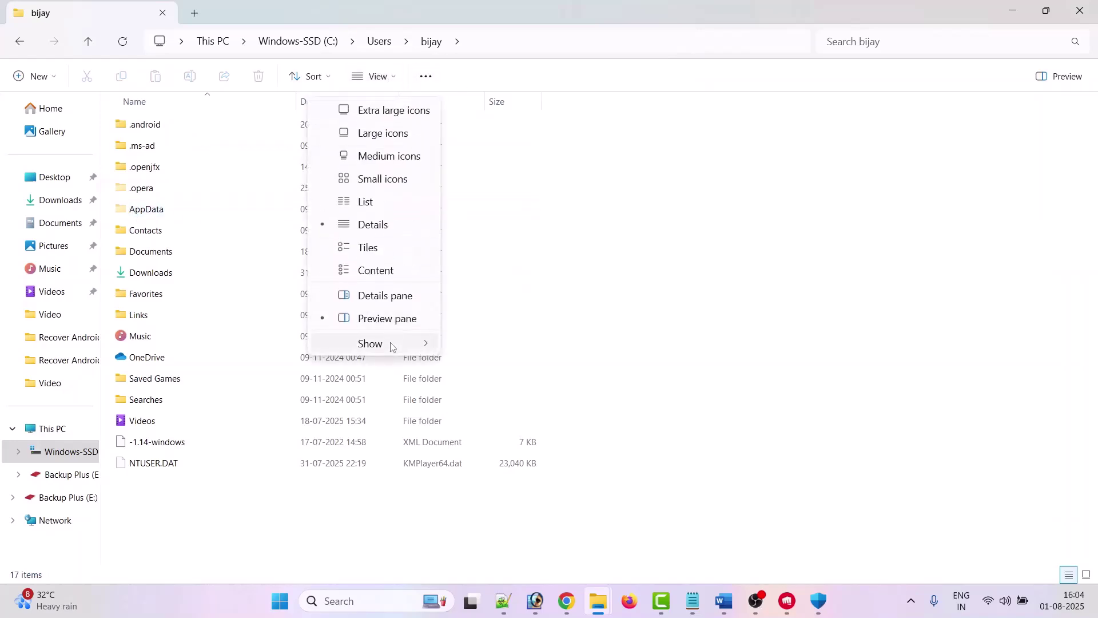
mouse_move(393, 343)
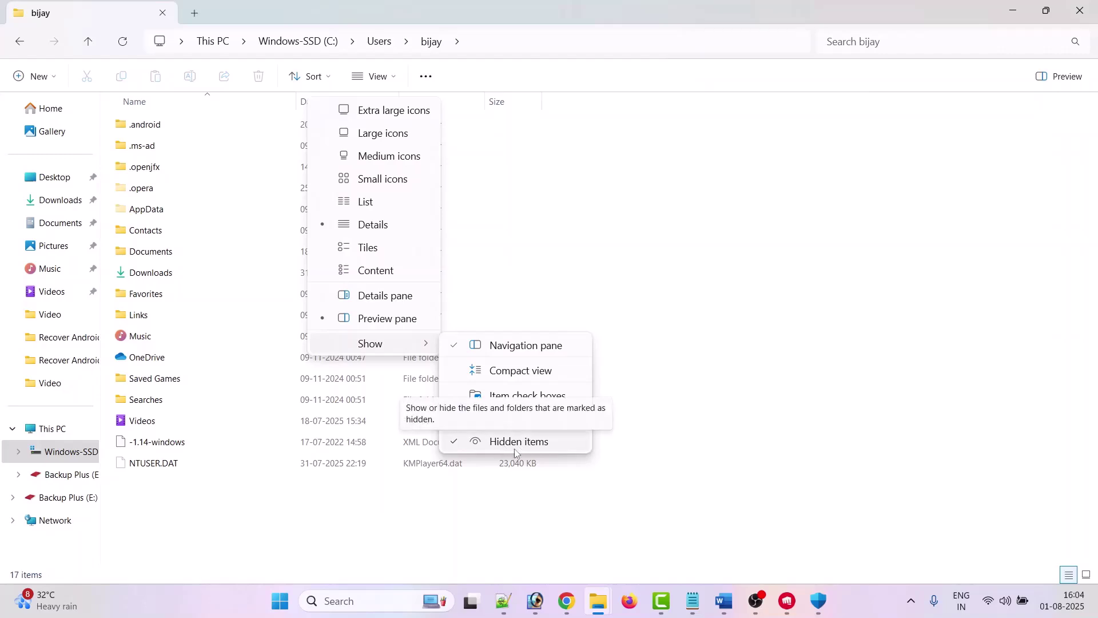
key(Escape)
Step: Open the Riot Games folder inside AppData\Local
double_click(158, 210)
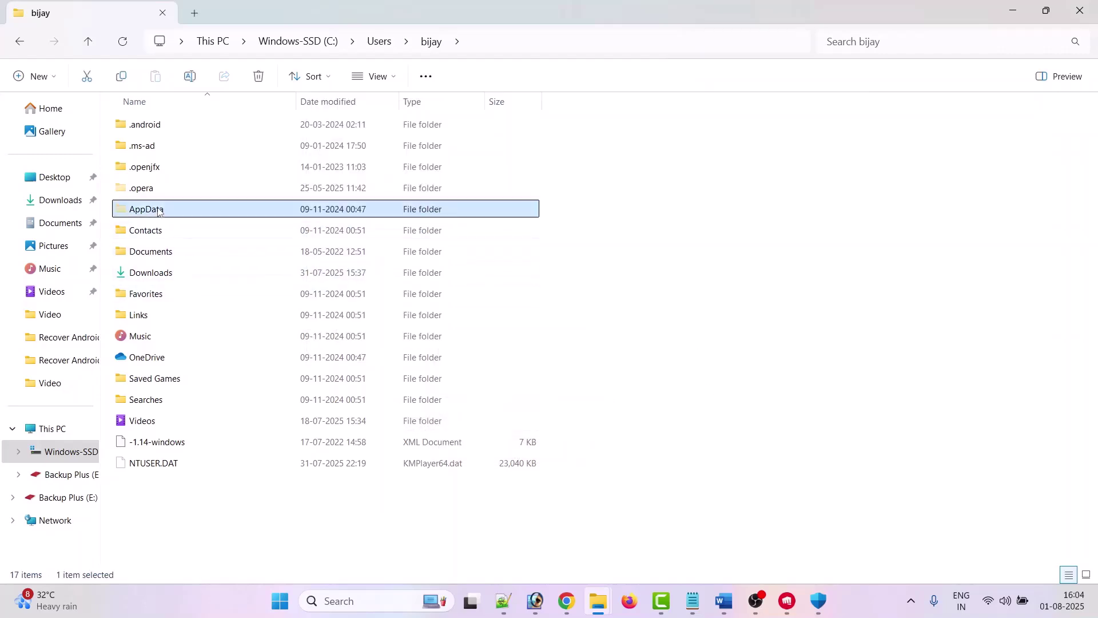
double_click(148, 127)
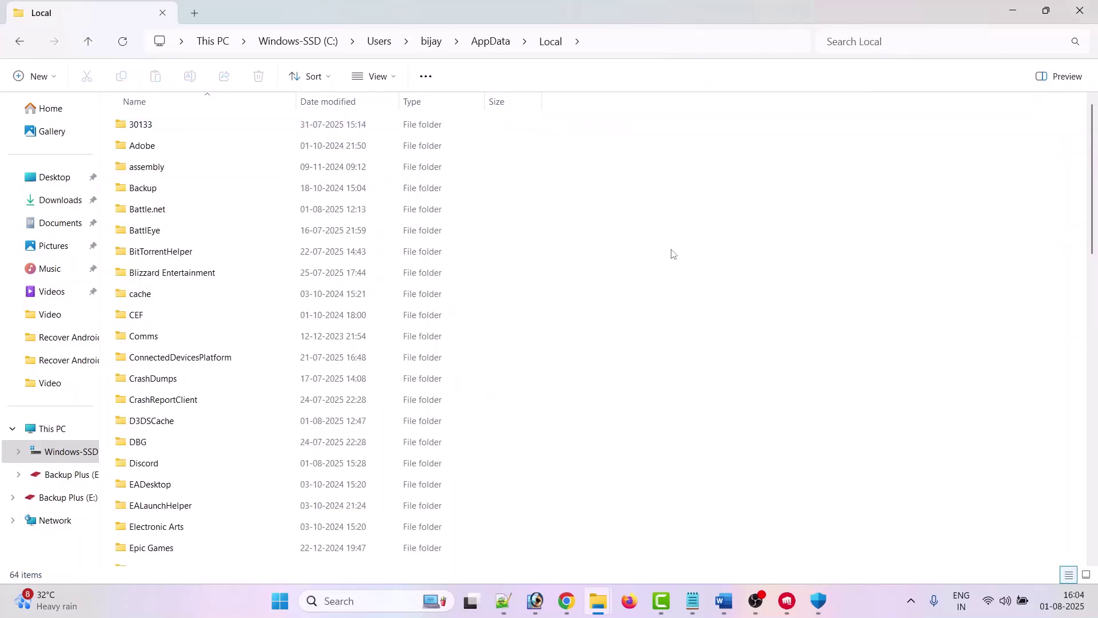
key(r)
scroll(672, 251, up, 2)
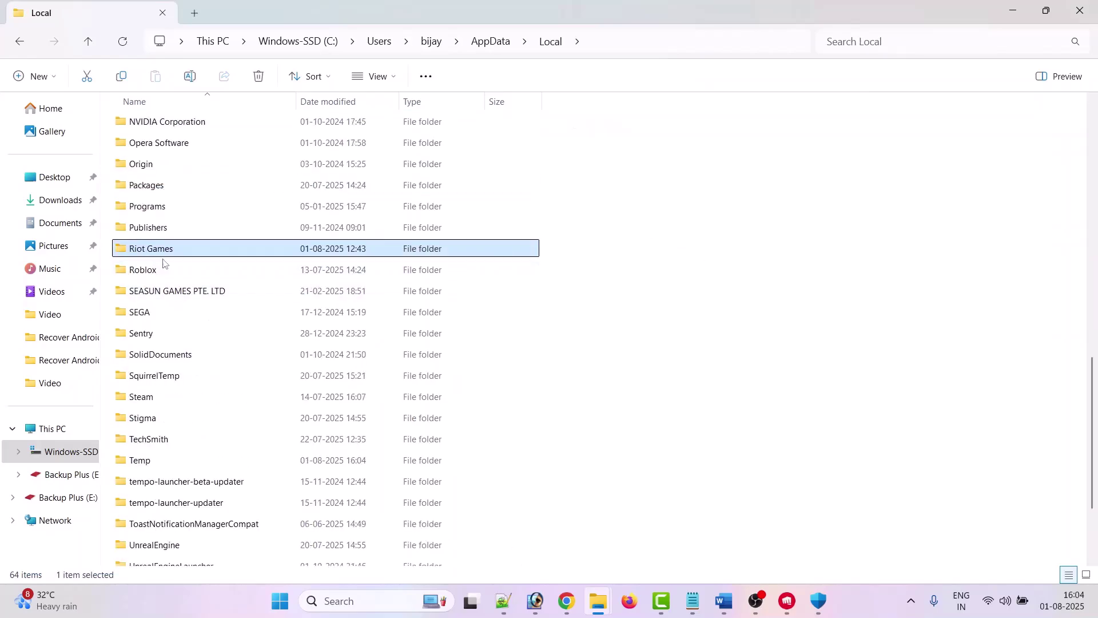
double_click(179, 249)
Step: Copy the League of Legends folder to the desktop as a backup and return to the Riot Games folder
click(195, 148)
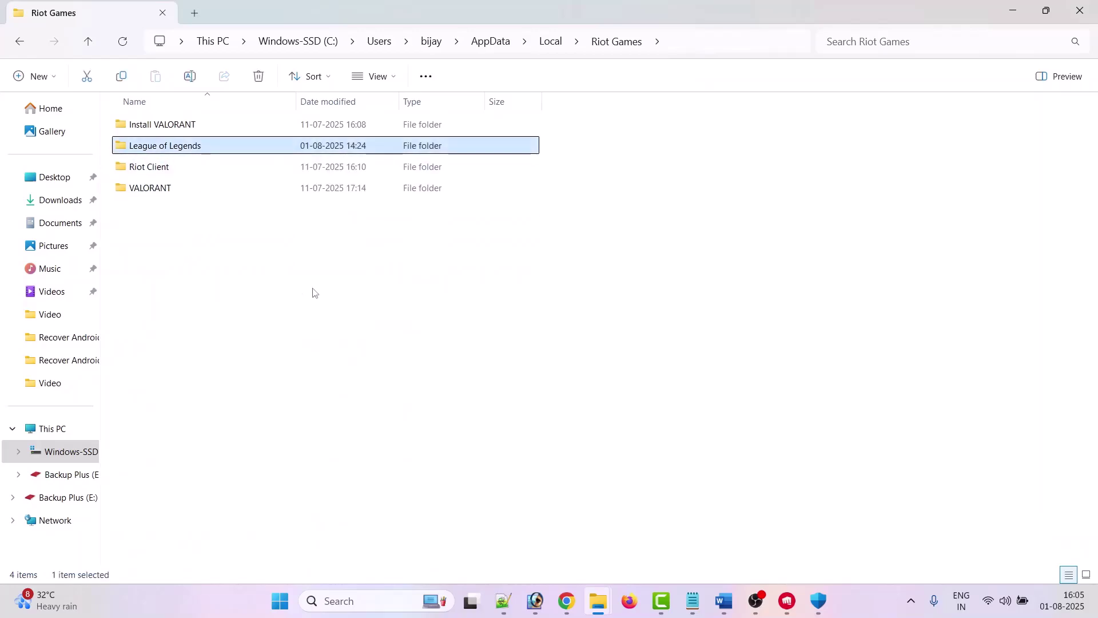
key(ctrl+c)
key(super+d)
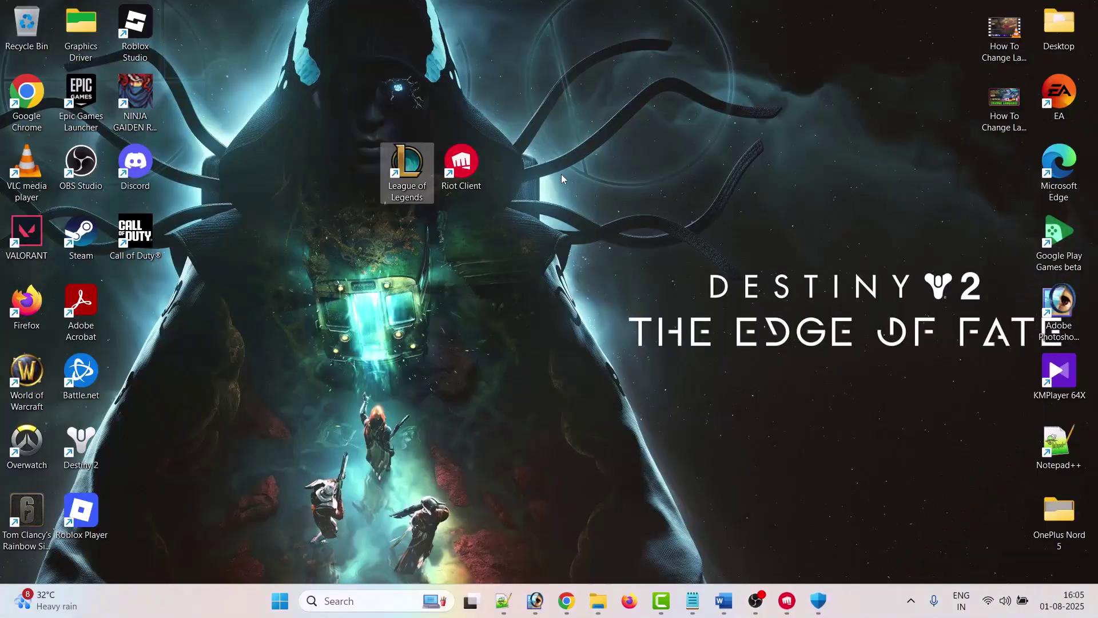
right_click(586, 85)
click(605, 101)
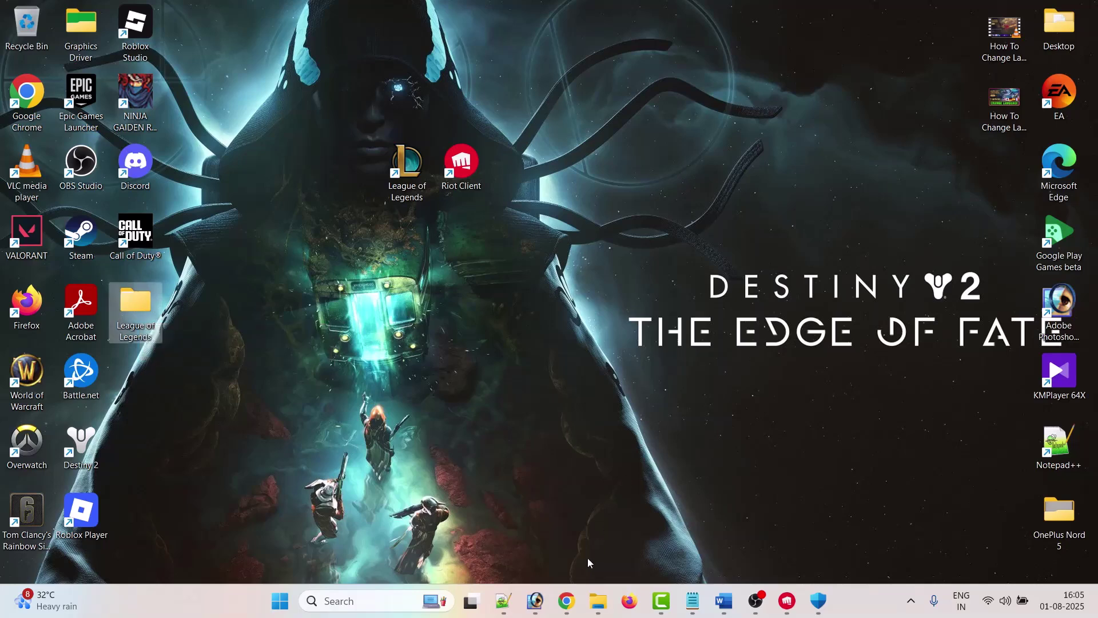
mouse_move(598, 601)
click(489, 543)
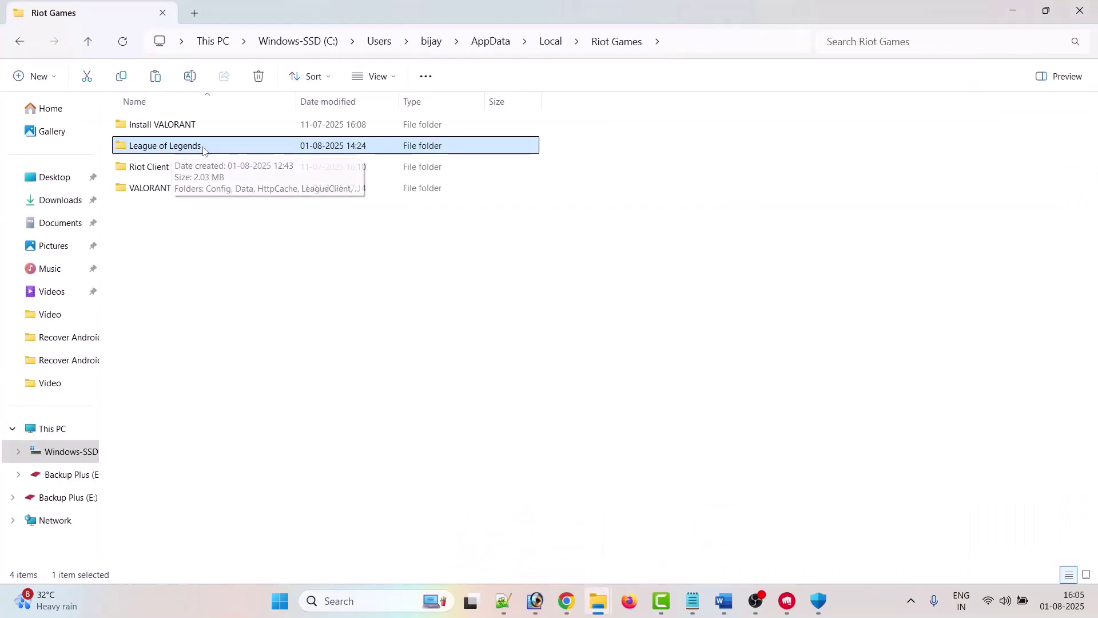
Step: Delete the League of Legends folder from the Riot Games folder in AppData\Local
right_click(207, 150)
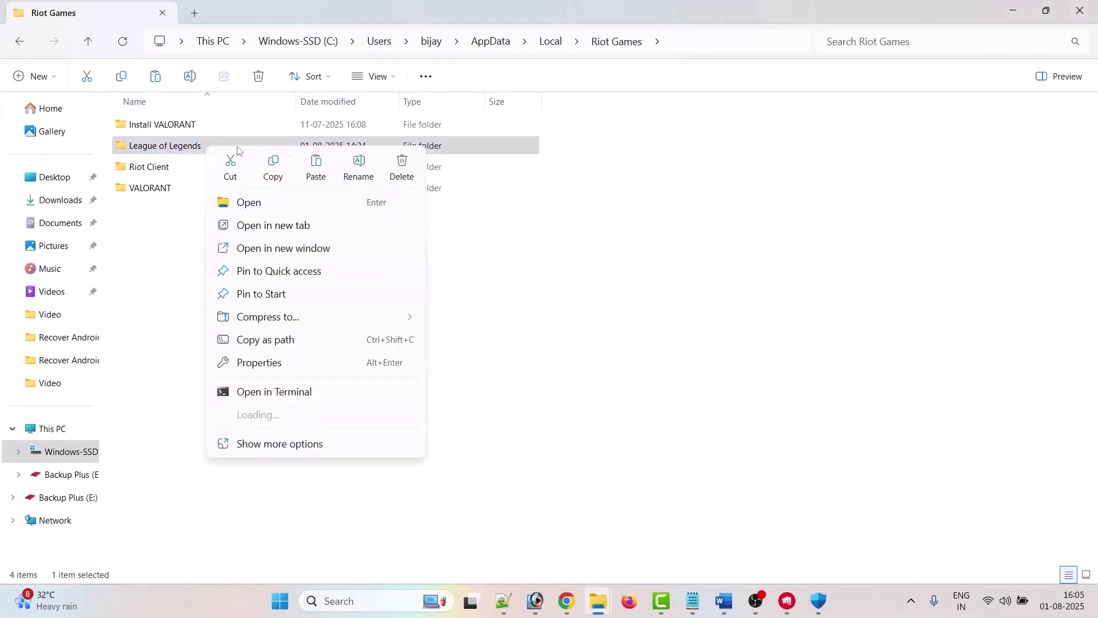
click(404, 173)
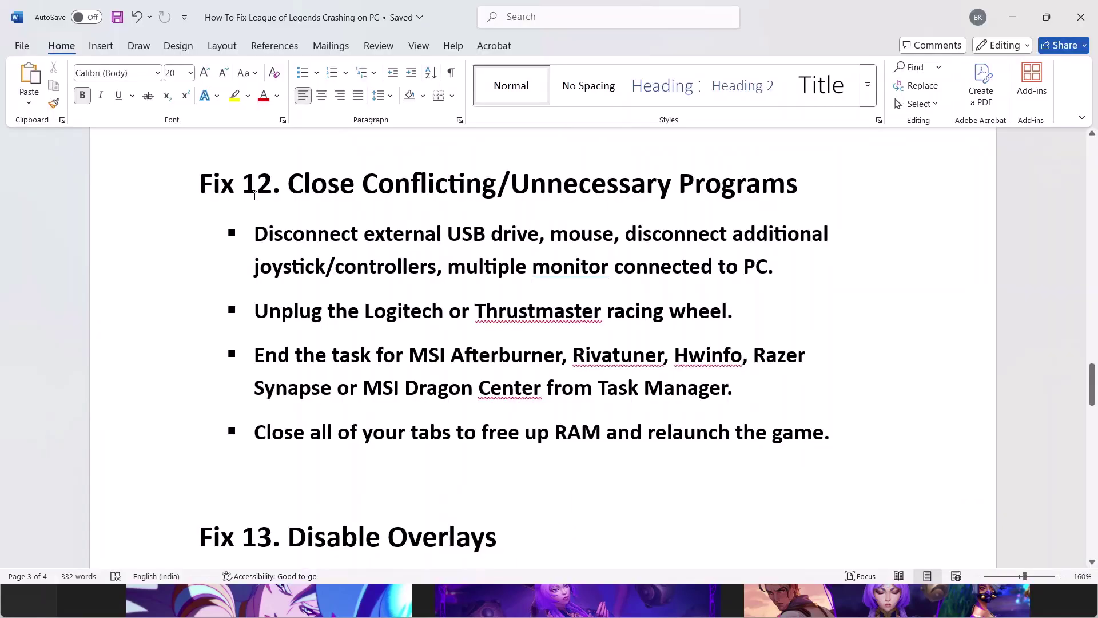
Step: Read the Fix 12 instructions in the Word document on closing conflicting or unnecessary programs and disconnecting external devices
drag(289, 184, 799, 184)
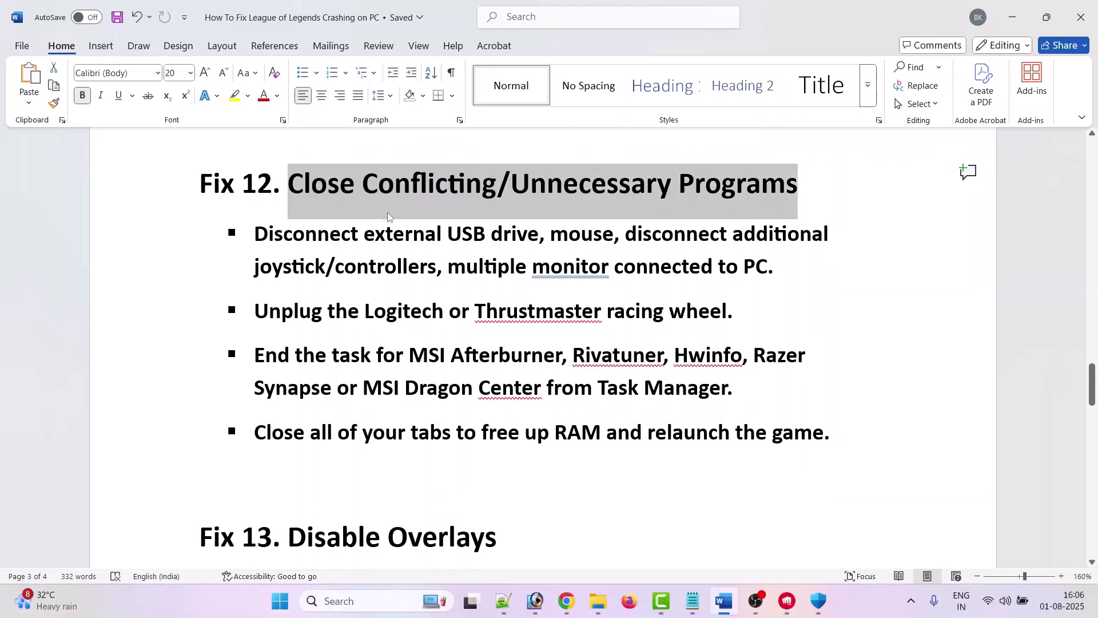
click(378, 258)
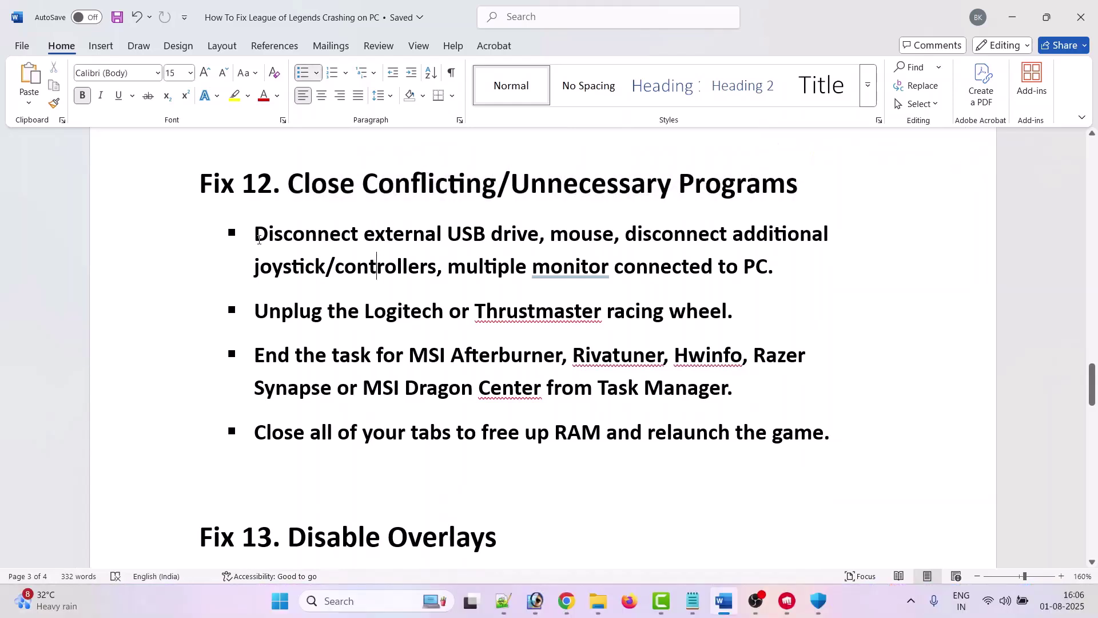
drag(258, 240, 538, 235)
click(645, 235)
drag(362, 322, 606, 320)
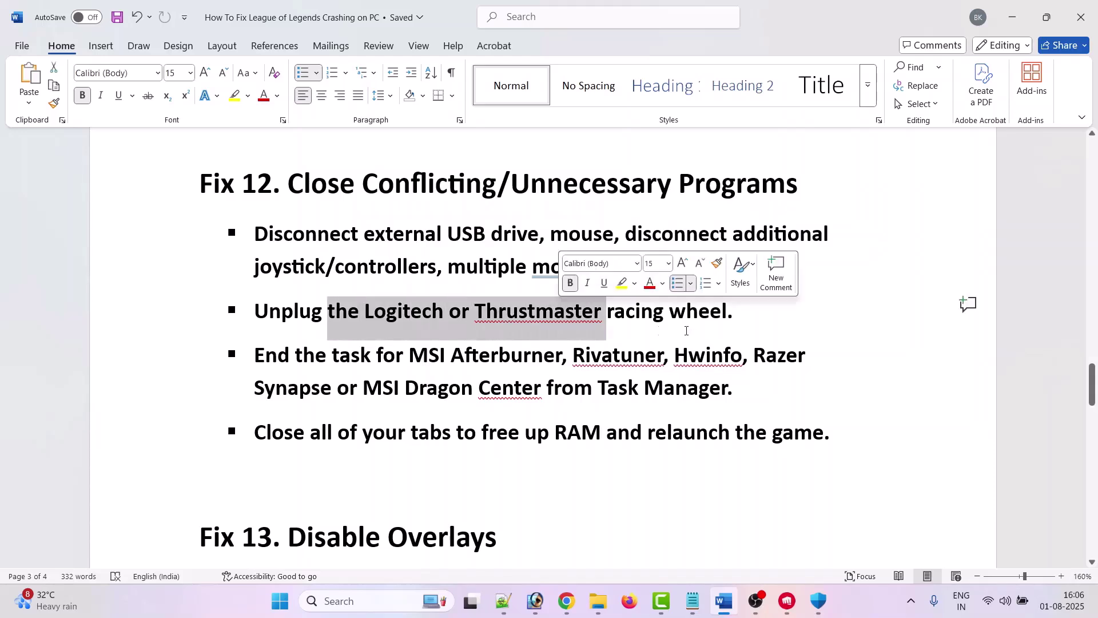
click(699, 317)
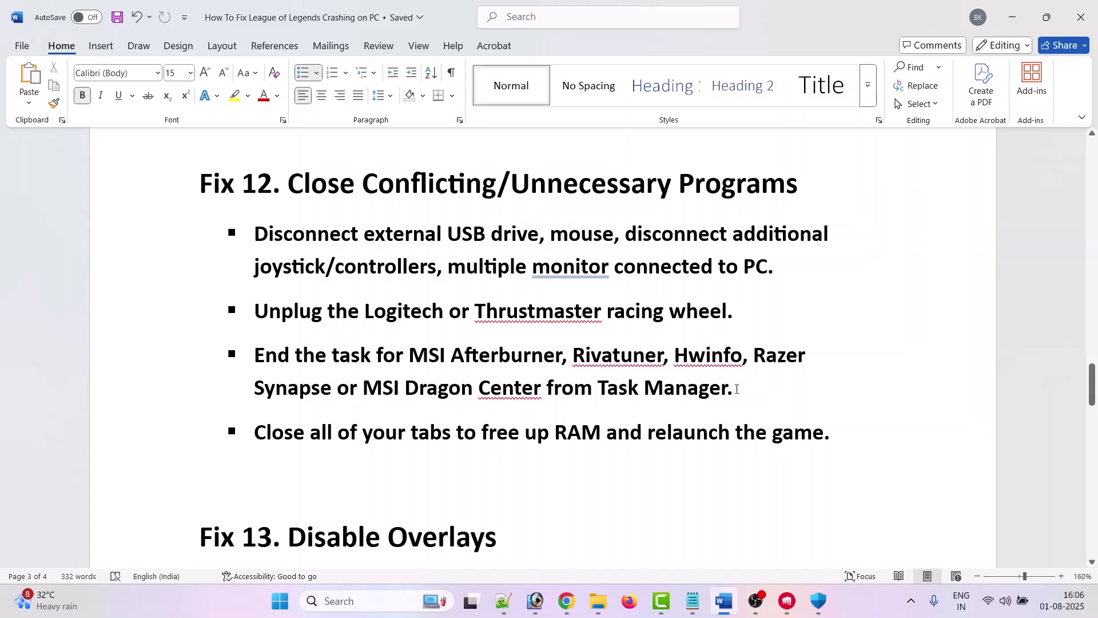
scroll(760, 387, down, 1)
click(338, 380)
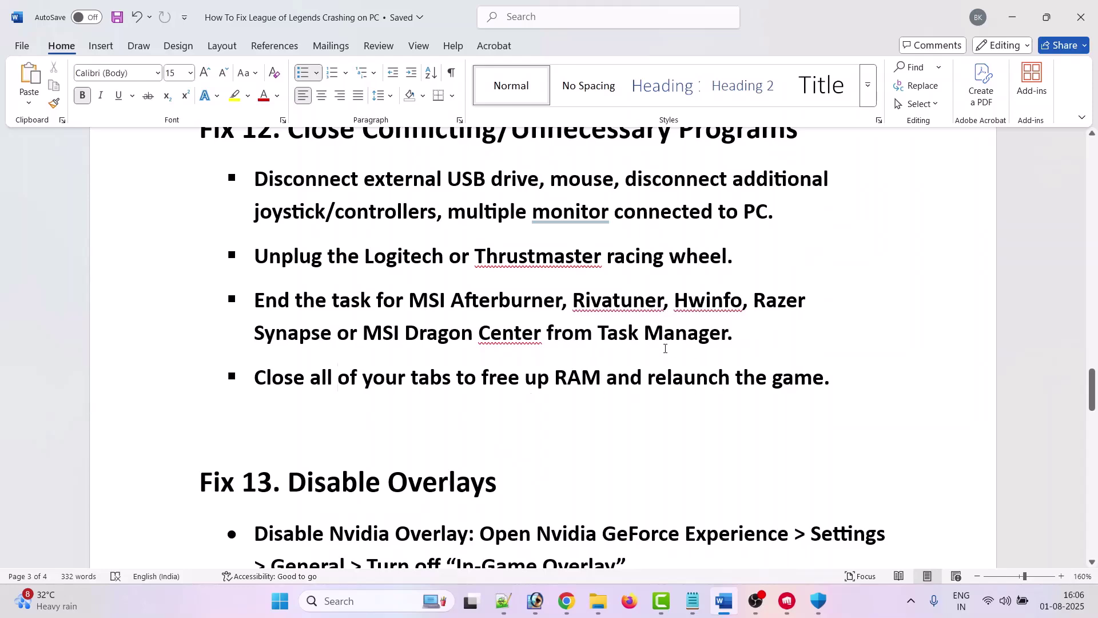
scroll(469, 343, down, 1)
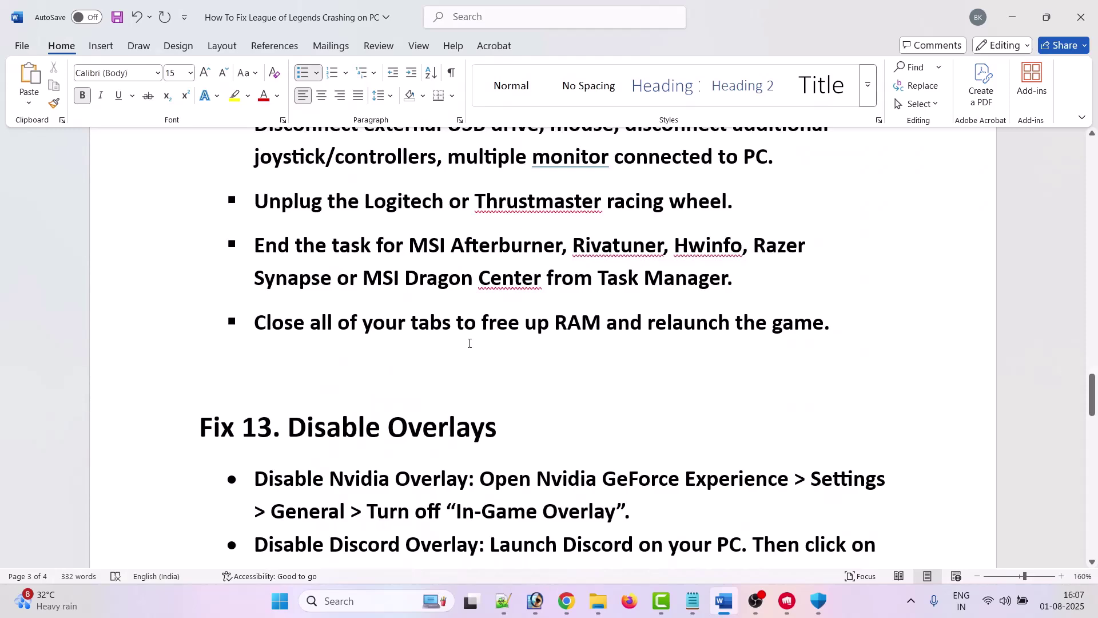
Step: Read the Fix 13 instructions on disabling Nvidia, Discord and other overlays, and continue to the Fix 14 heading
scroll(469, 343, down, 3)
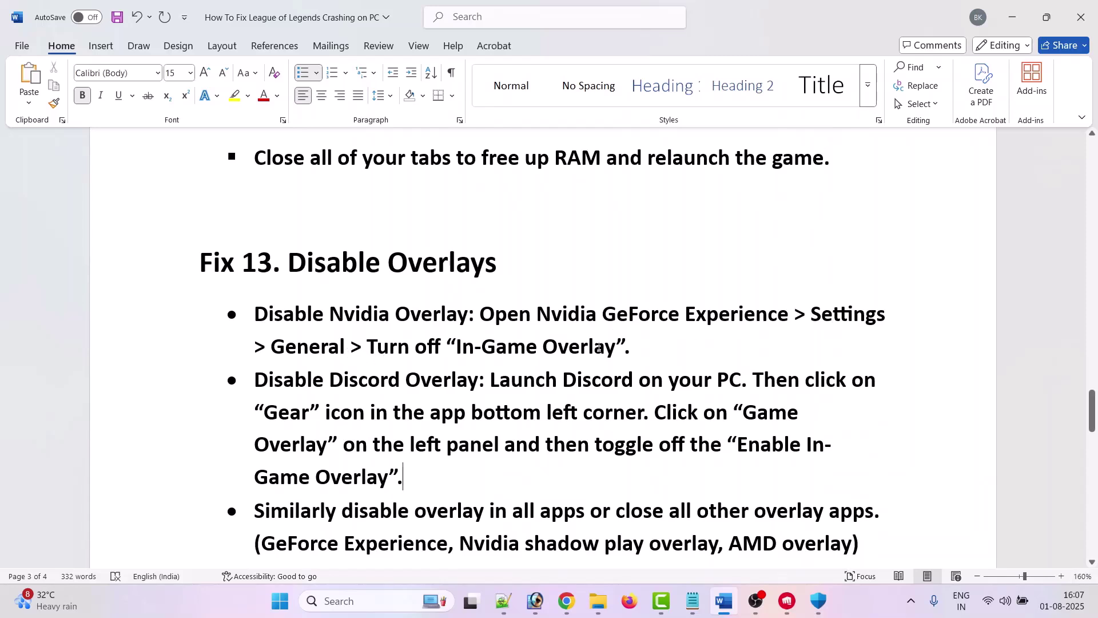
scroll(621, 346, down, 1)
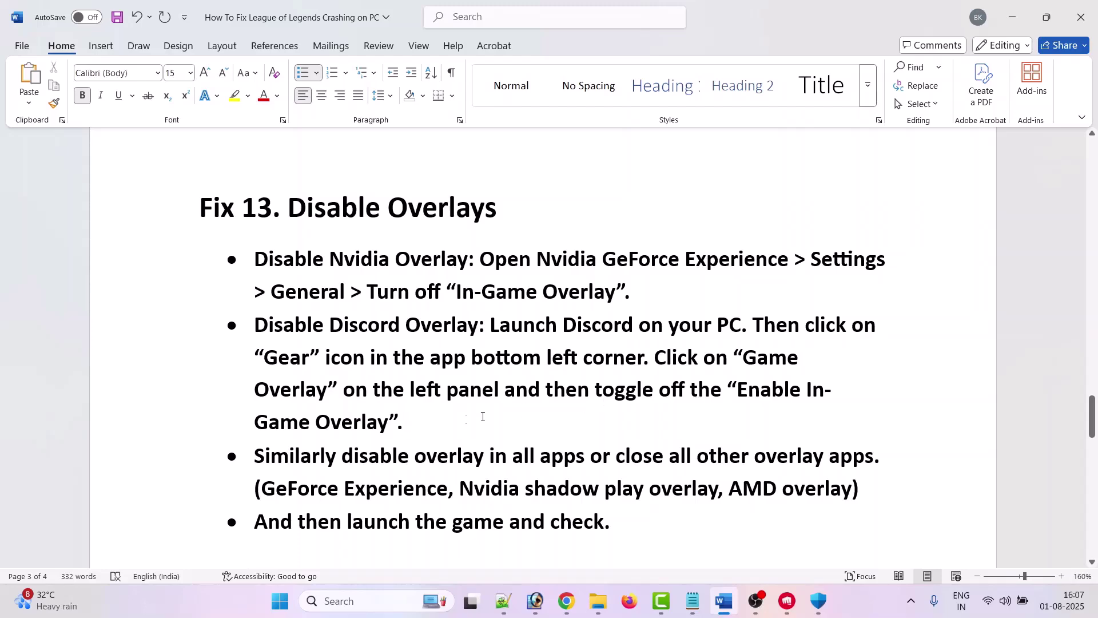
scroll(467, 413, down, 2)
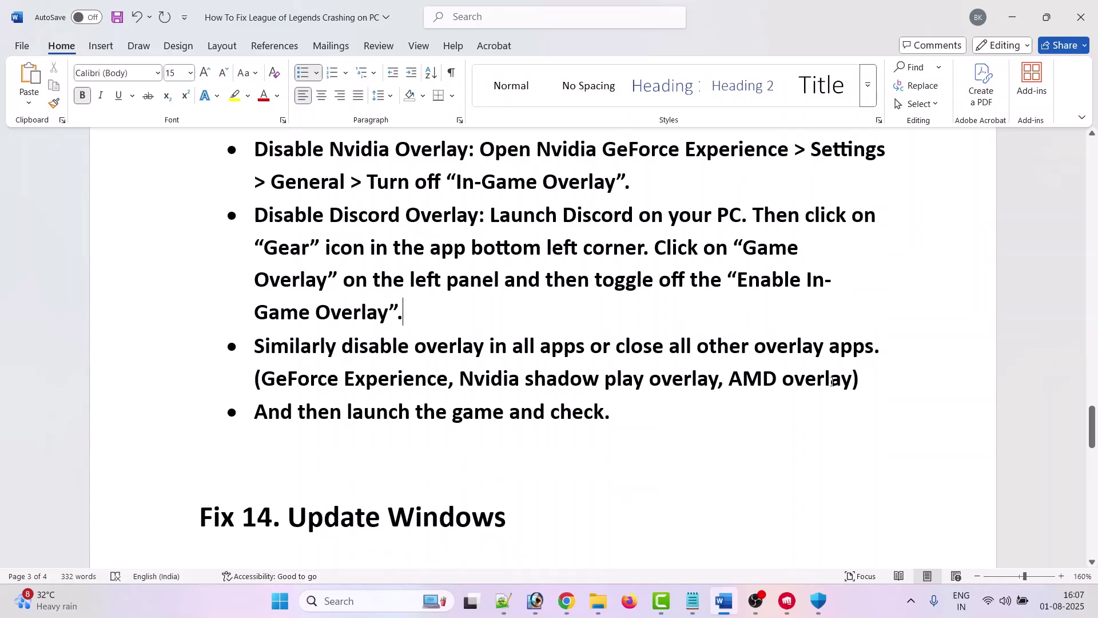
scroll(189, 383, down, 1)
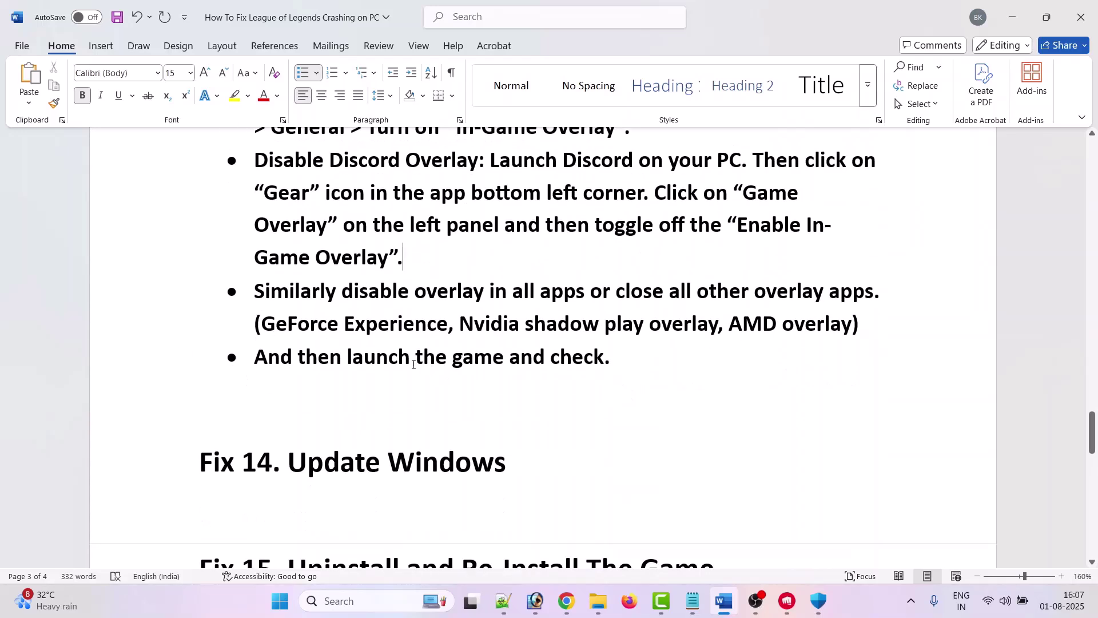
scroll(634, 373, down, 3)
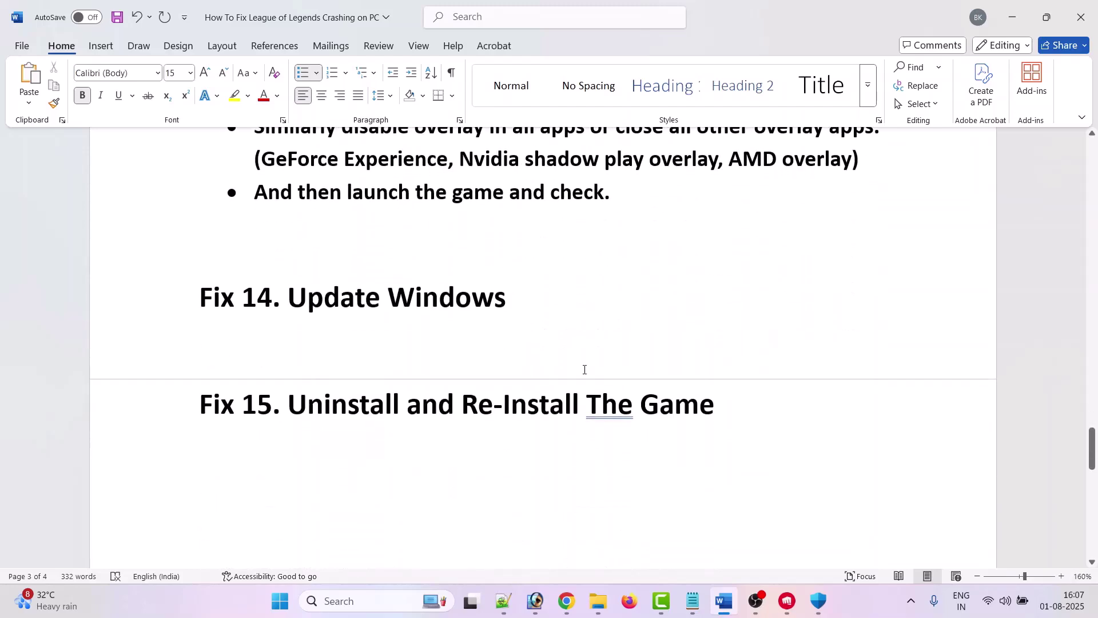
Step: For Fix 14, Update Windows, open the Windows Update page in Settings to check the update status
drag(503, 303, 327, 302)
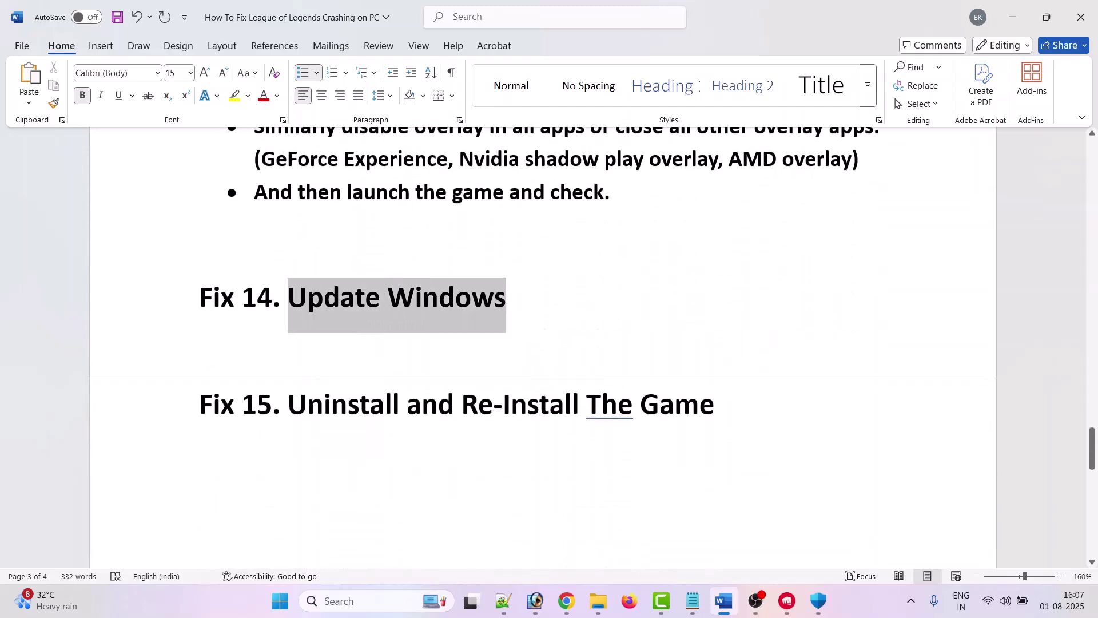
click(436, 400)
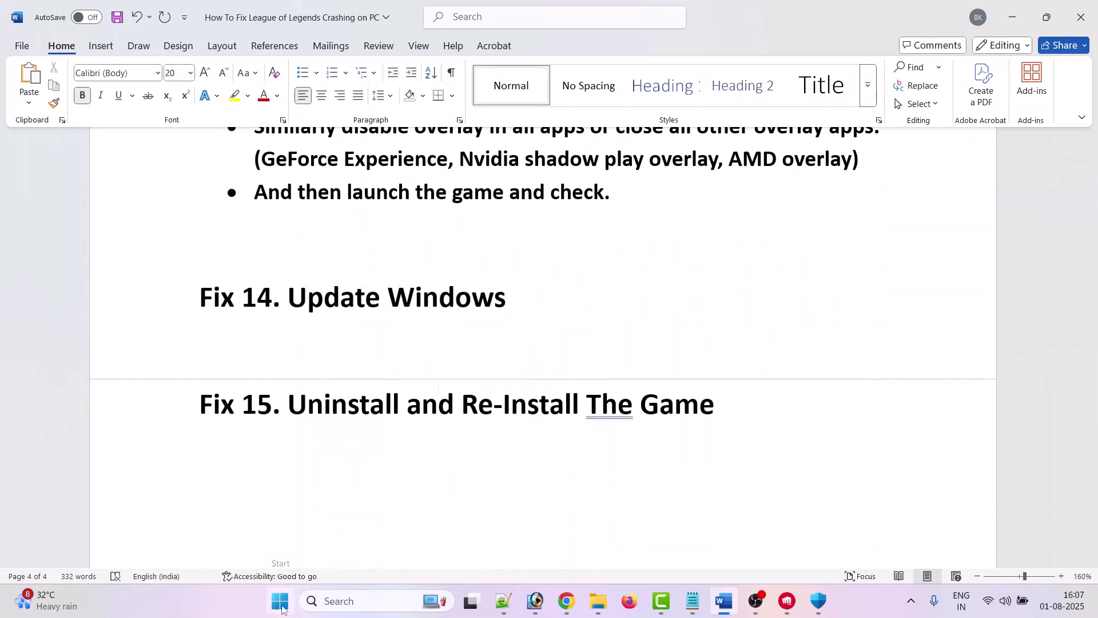
click(281, 602)
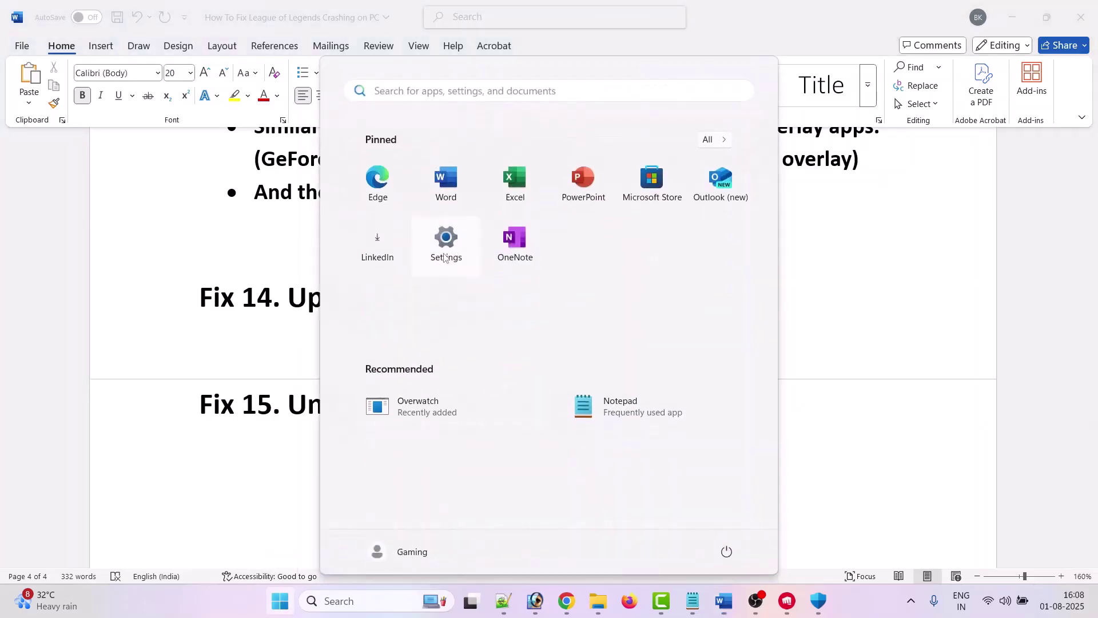
click(445, 253)
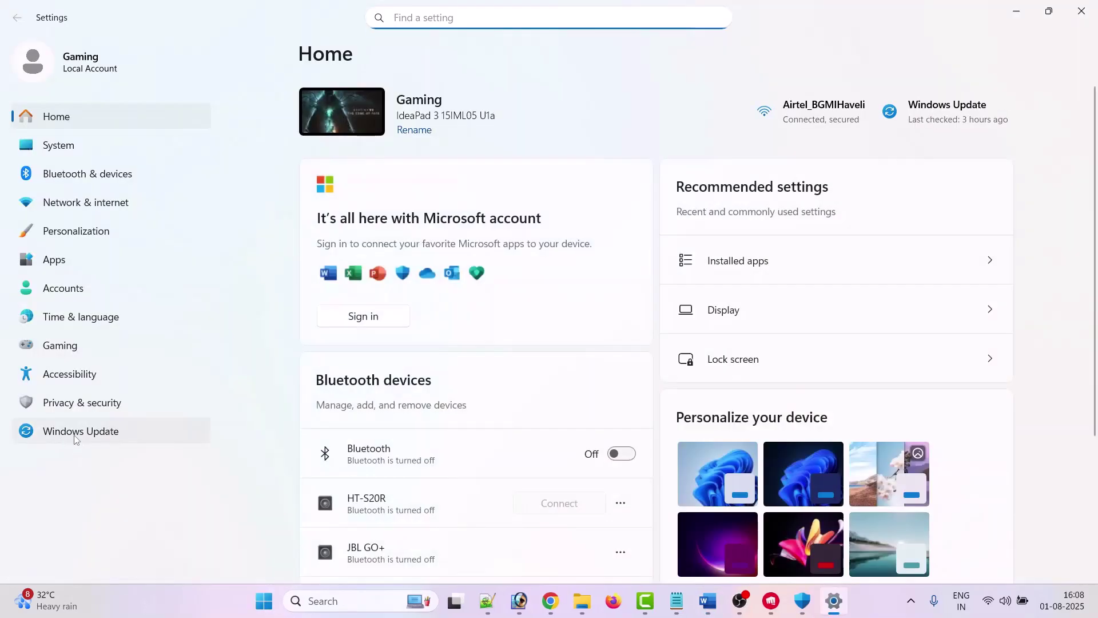
click(76, 437)
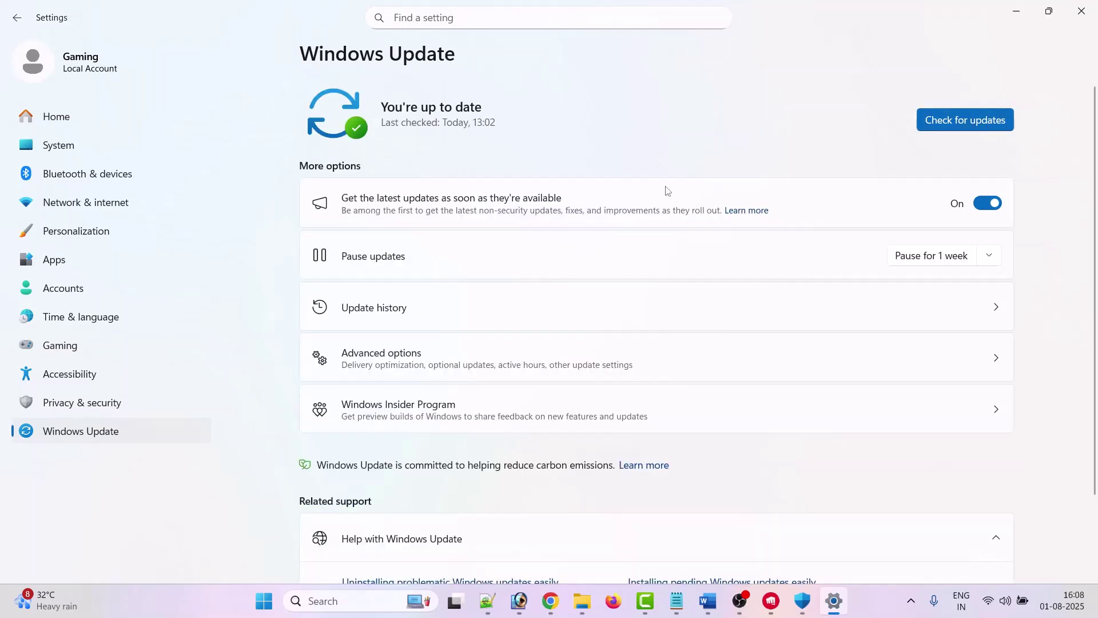
Step: Return to the Word document and review the Fix 15 heading, Uninstall and Re-Install The Game
click(780, 608)
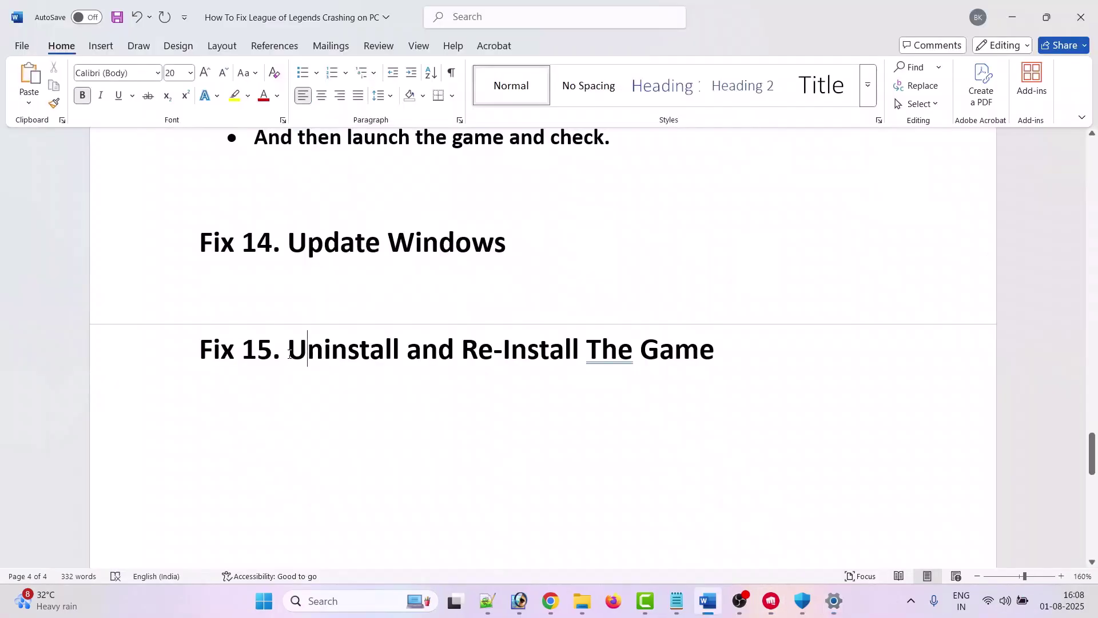
drag(288, 352, 715, 351)
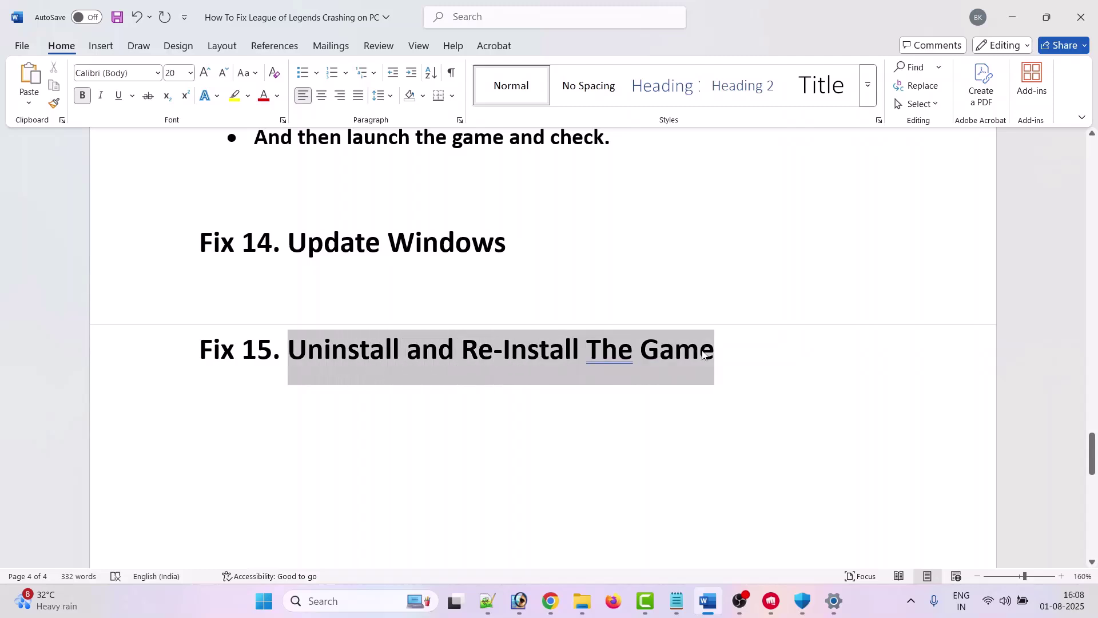
click(369, 426)
drag(287, 351, 723, 347)
click(580, 484)
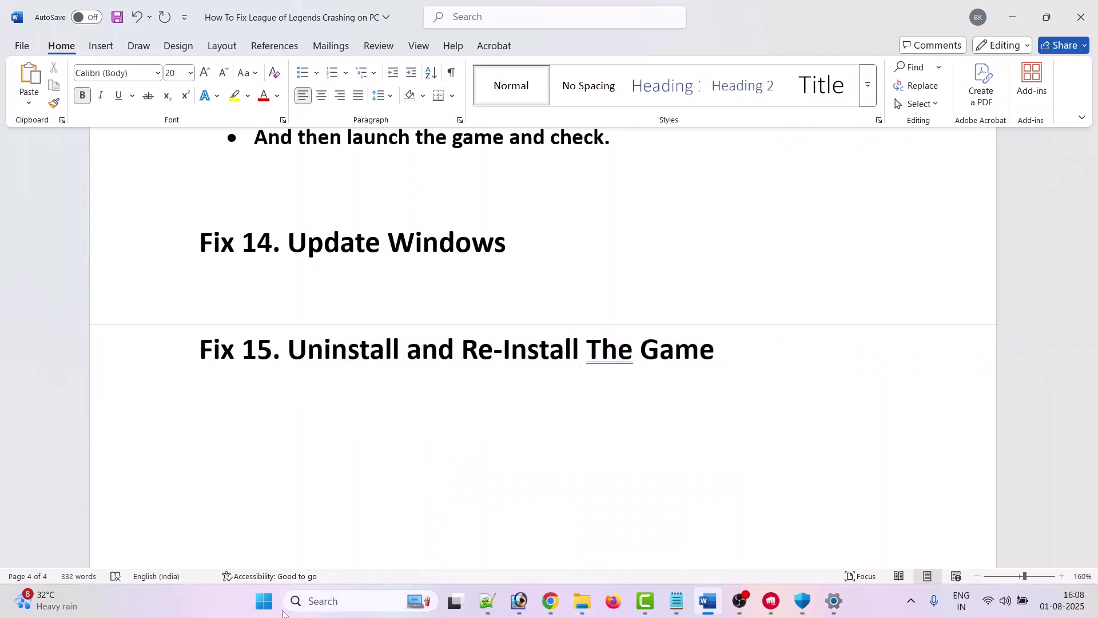
Step: Search the installed apps in Settings for "league" and view the Uninstall option for League of Legends without running it
click(268, 605)
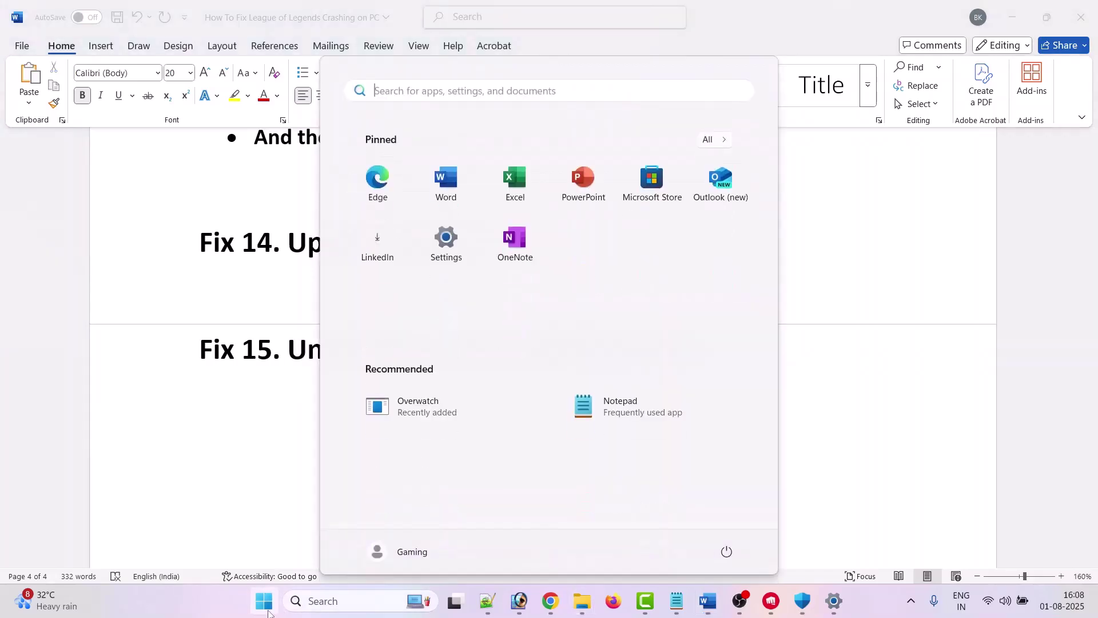
click(453, 256)
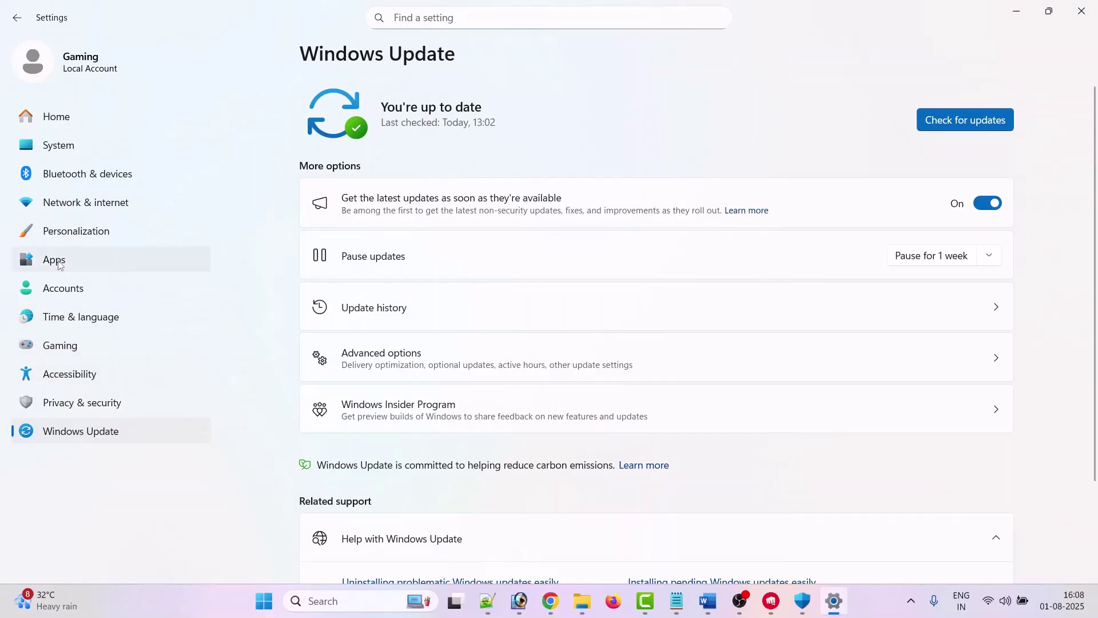
click(57, 261)
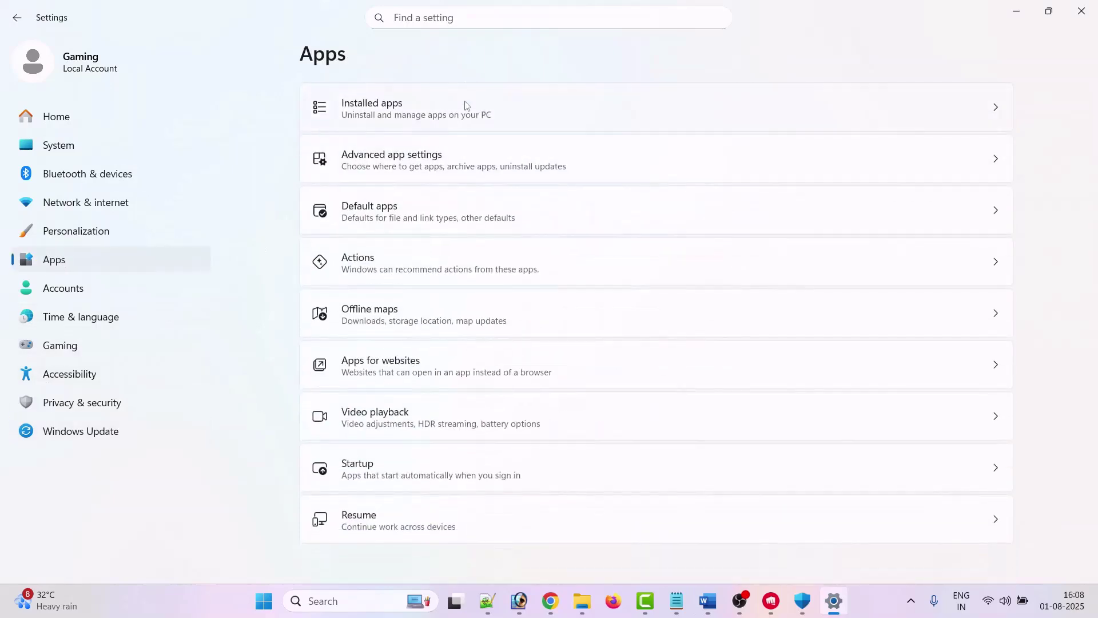
click(466, 105)
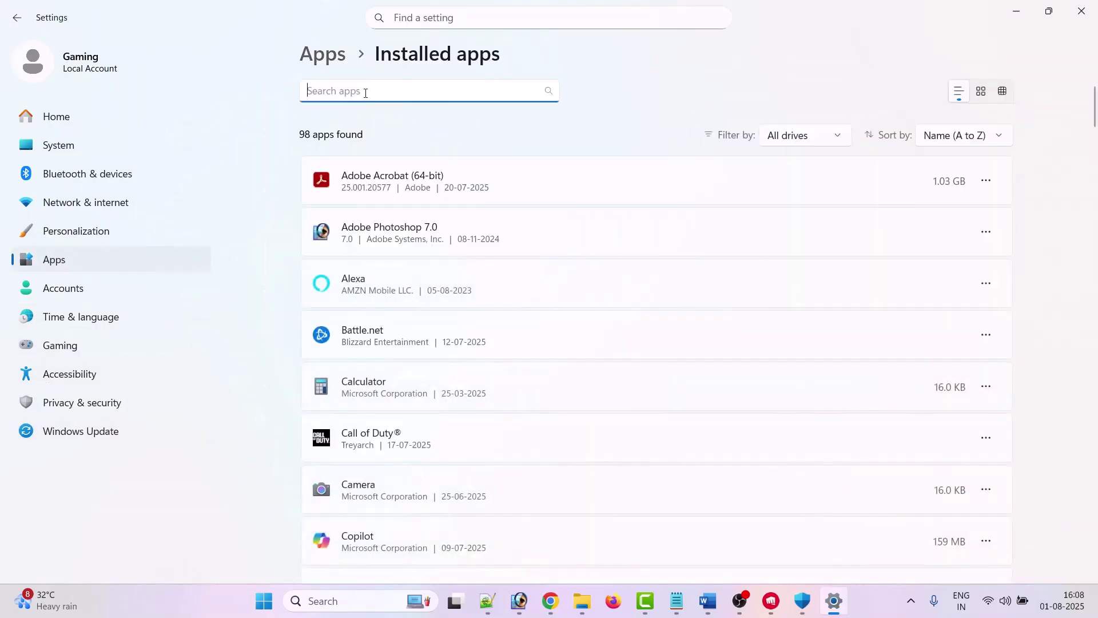
text(league)
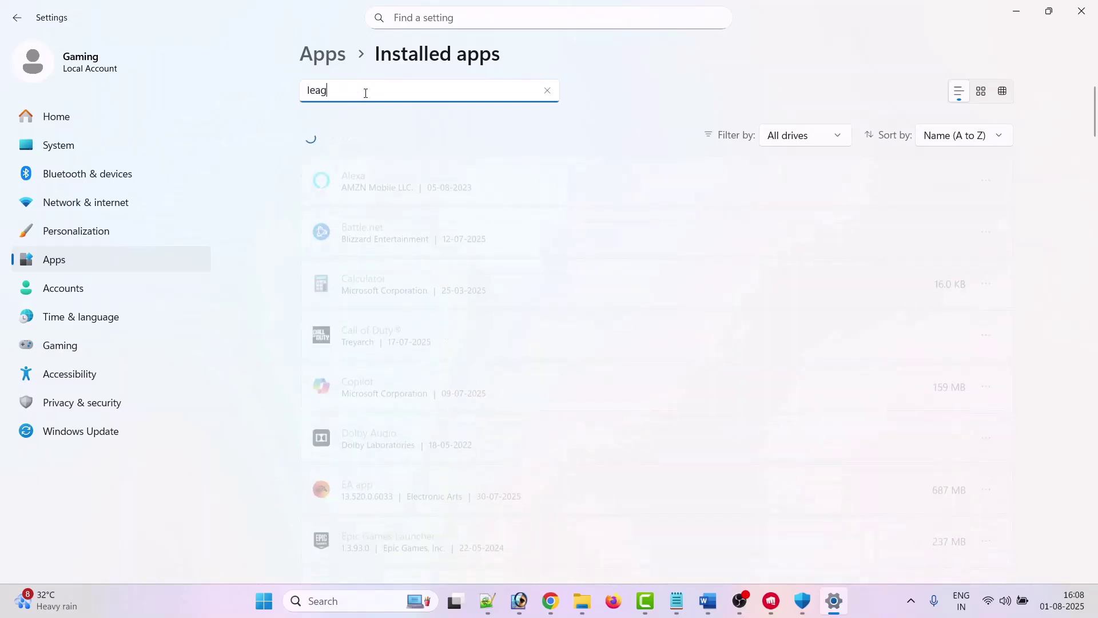
click(986, 181)
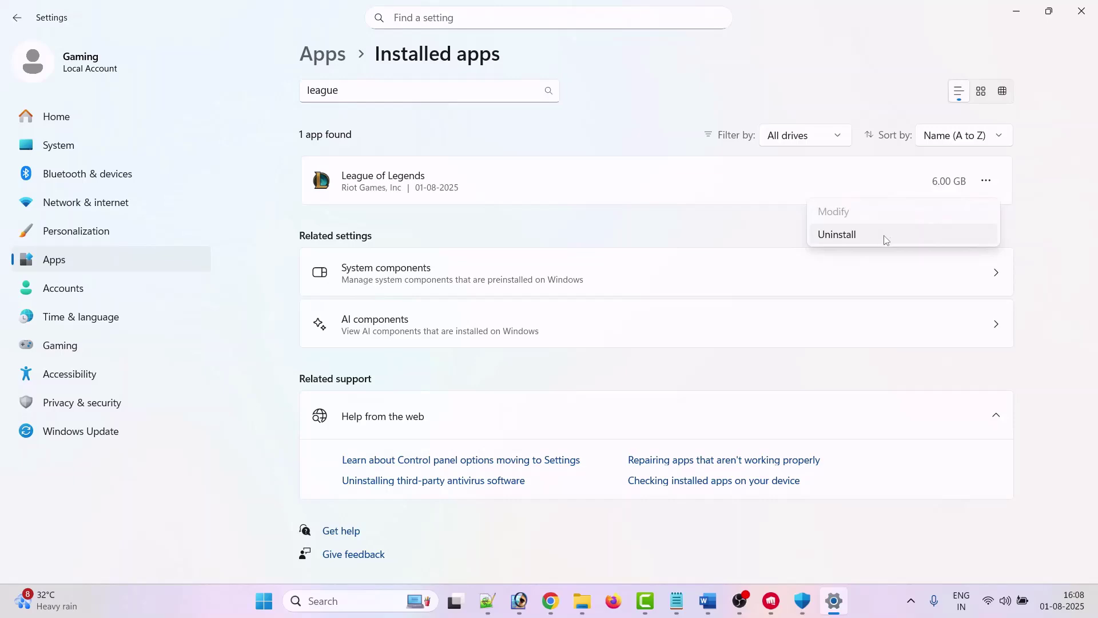
click(1010, 308)
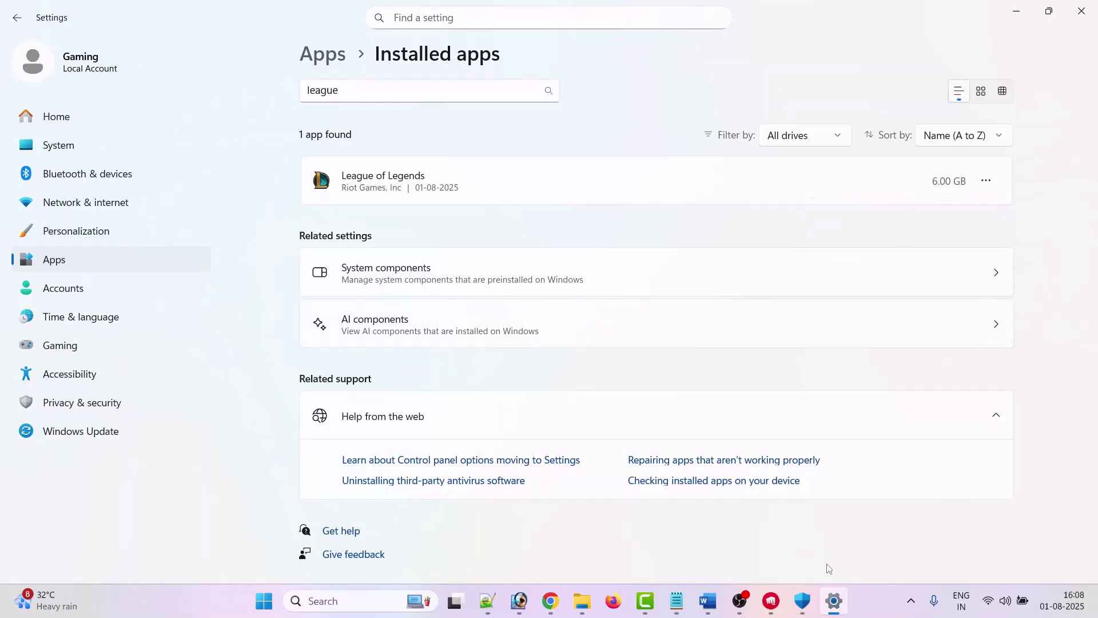
Step: Switch to the League of Legends page in the Riot Client
click(770, 603)
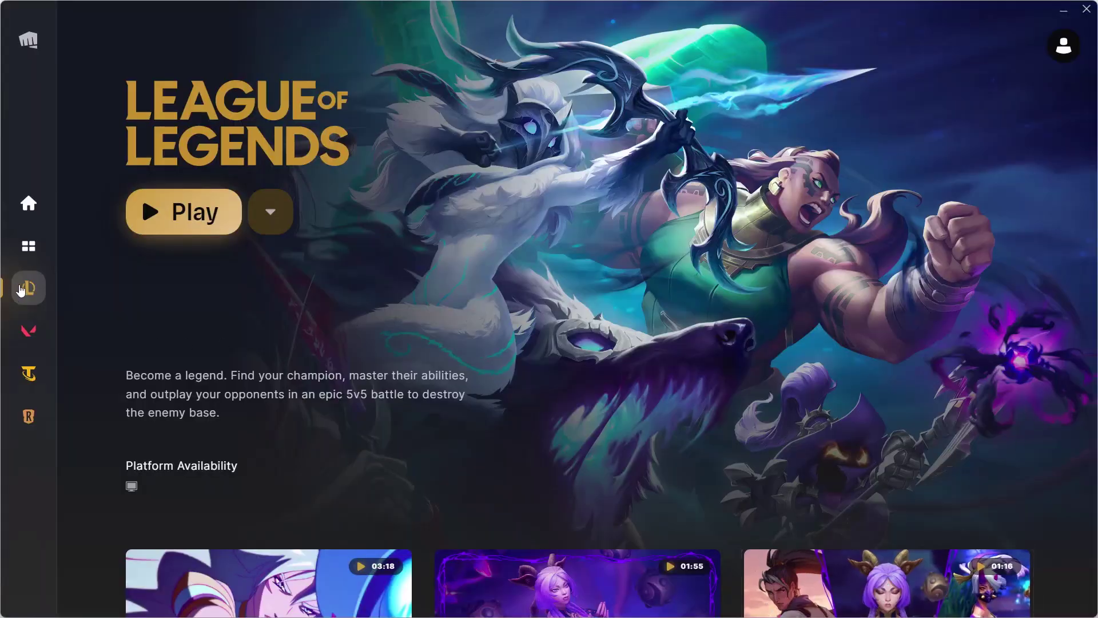